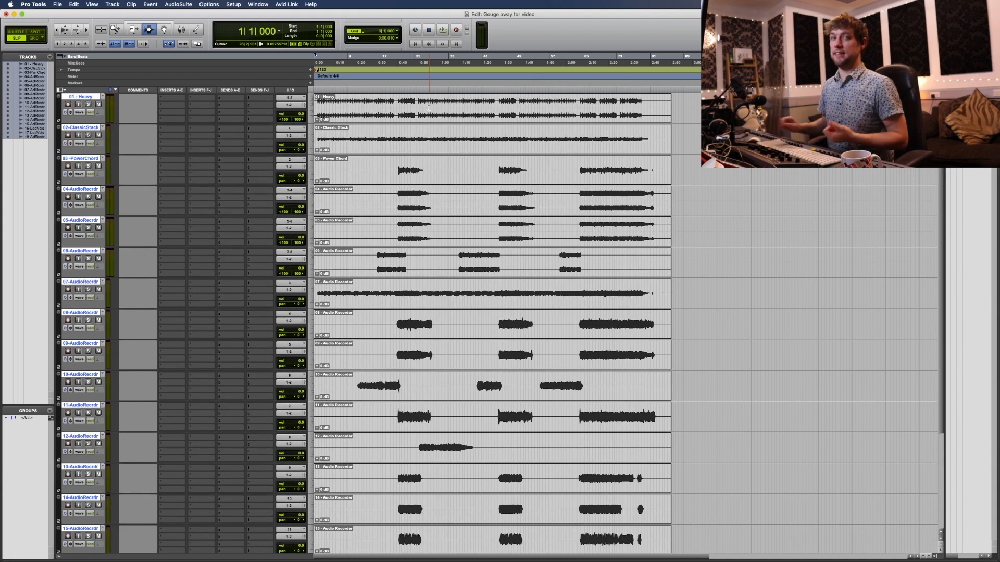
Step: Look over the imported audio tracks and fit the full length of the 01 - Heavy clip in the timeline
scroll(416, 125, "down", 4)
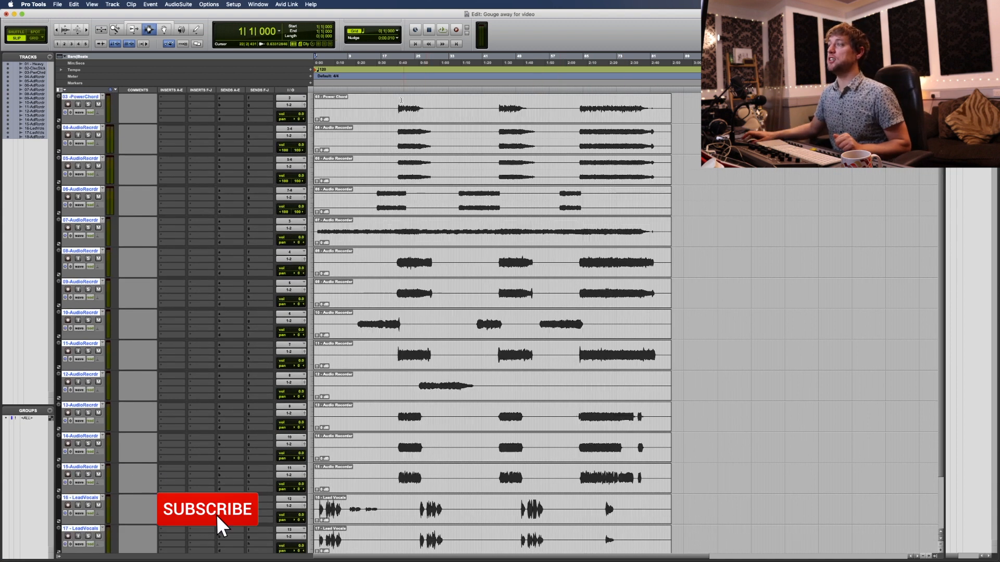
scroll(397, 154, "up", 5)
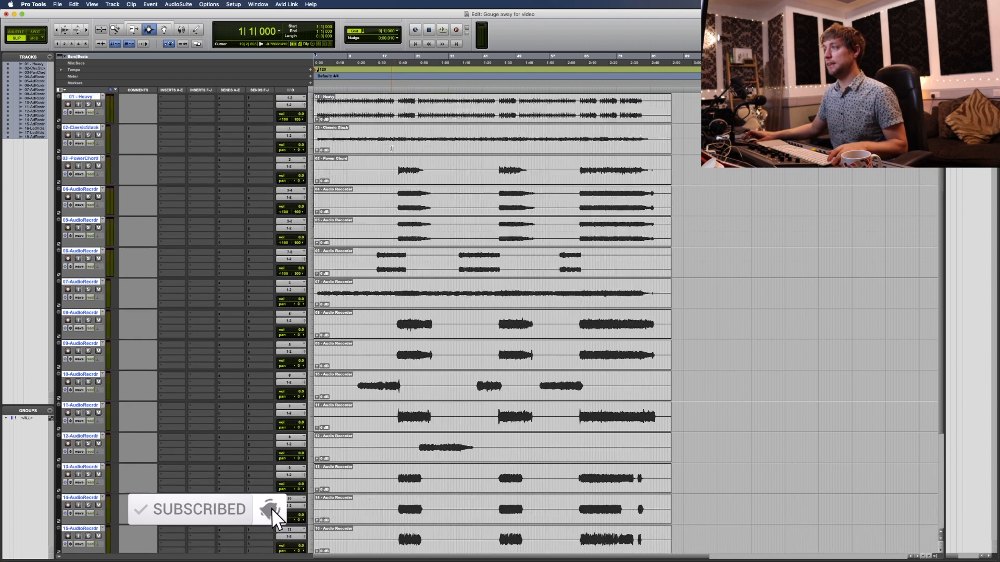
scroll(395, 152, "down", 3)
scroll(393, 148, "down", 2)
scroll(393, 148, "up", 5)
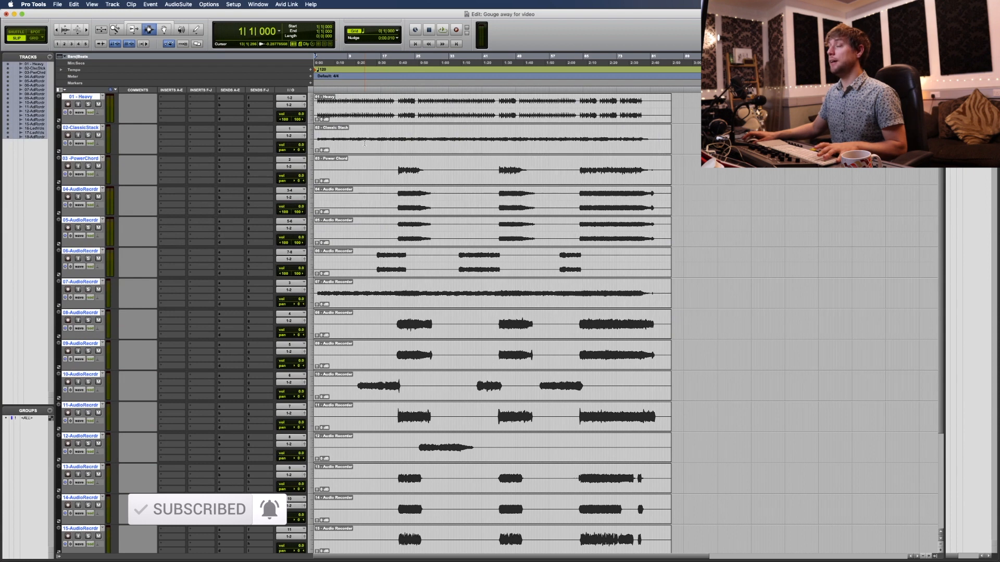
double_click(388, 118)
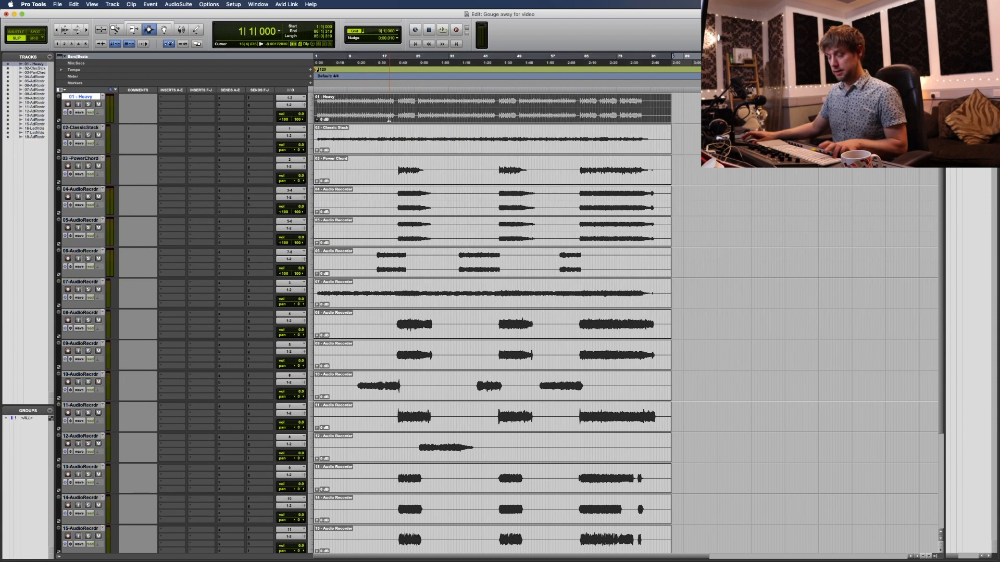
key("alt+f")
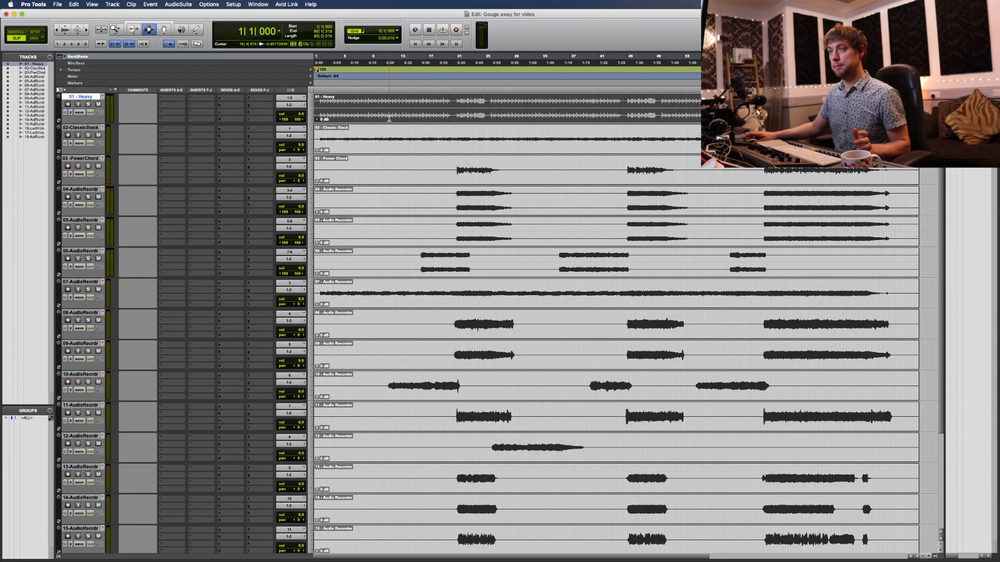
Step: Switch to GarageBand to view the original Gouge Away arrangement, and return to the Pro Tools session
key("super+Tab")
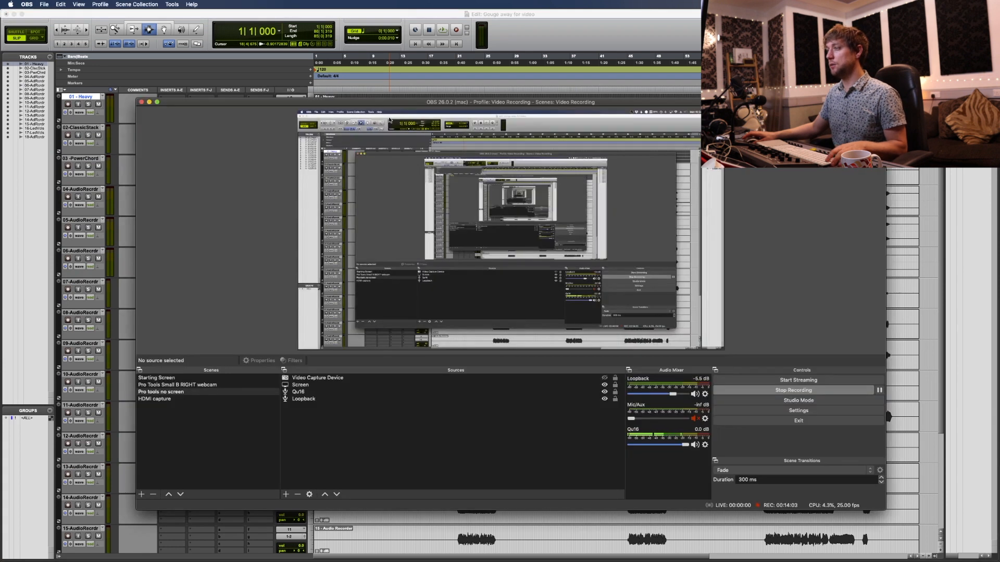
key("super+Tab")
key("super+Tab")
key("Tab")
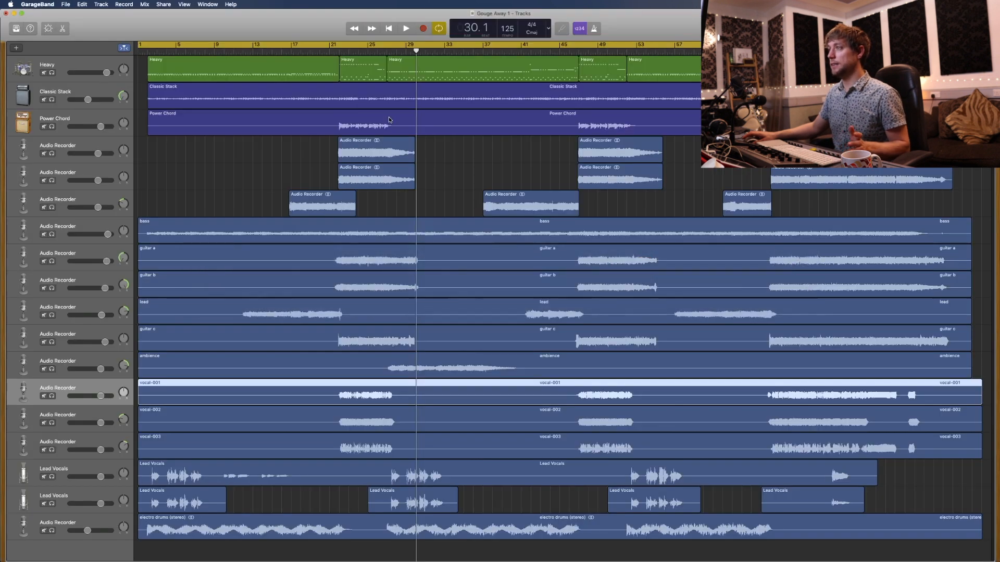
key("super+Tab")
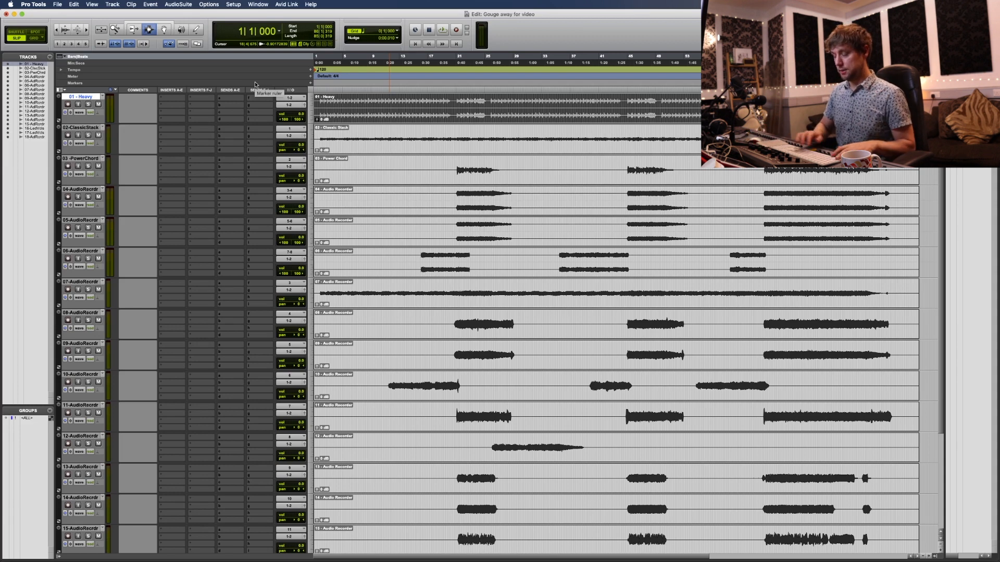
Step: Start a MIDI import and open Gouge Away.mid from the Audio Tracks folder
left_click(58, 4)
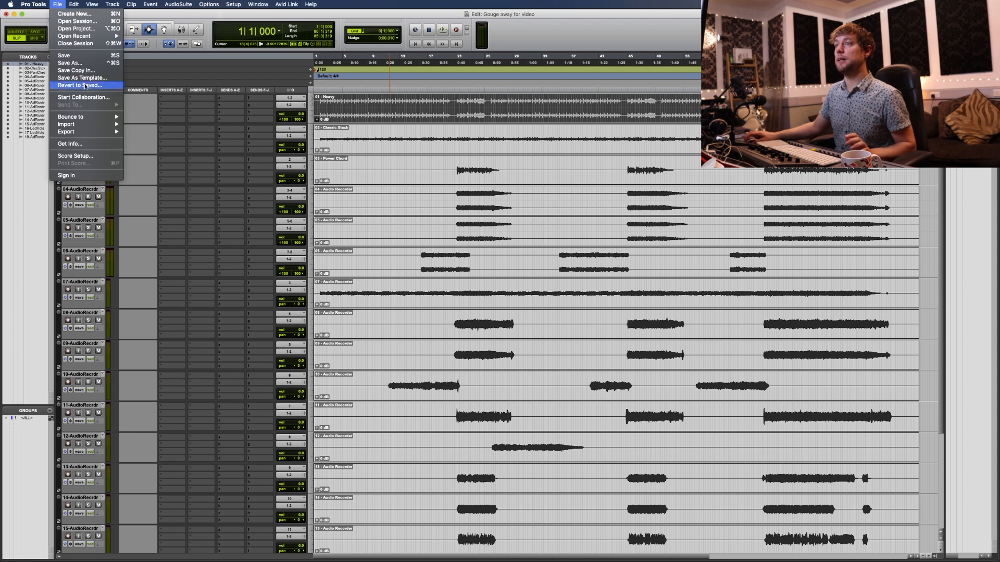
mouse_move(94, 127)
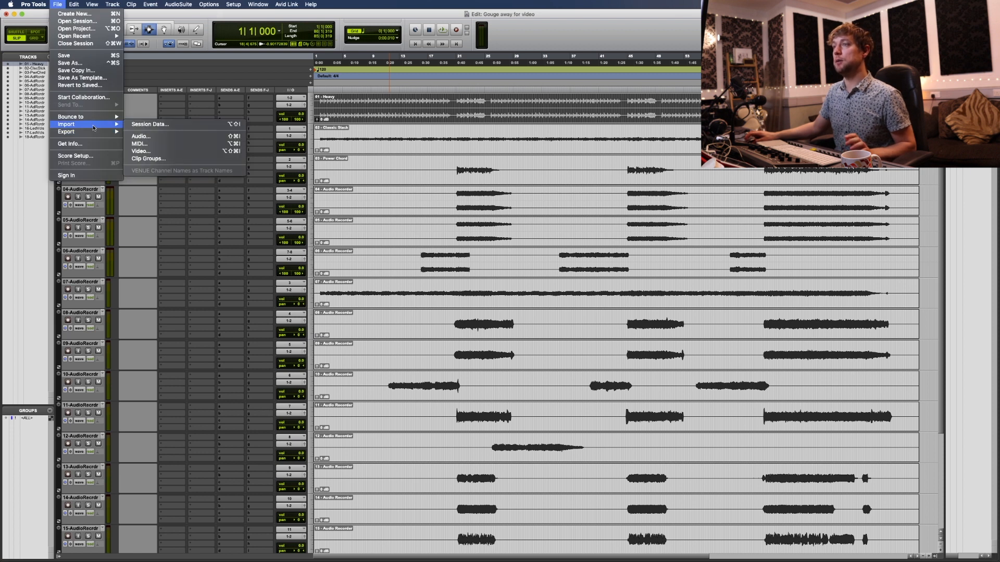
left_click(202, 149)
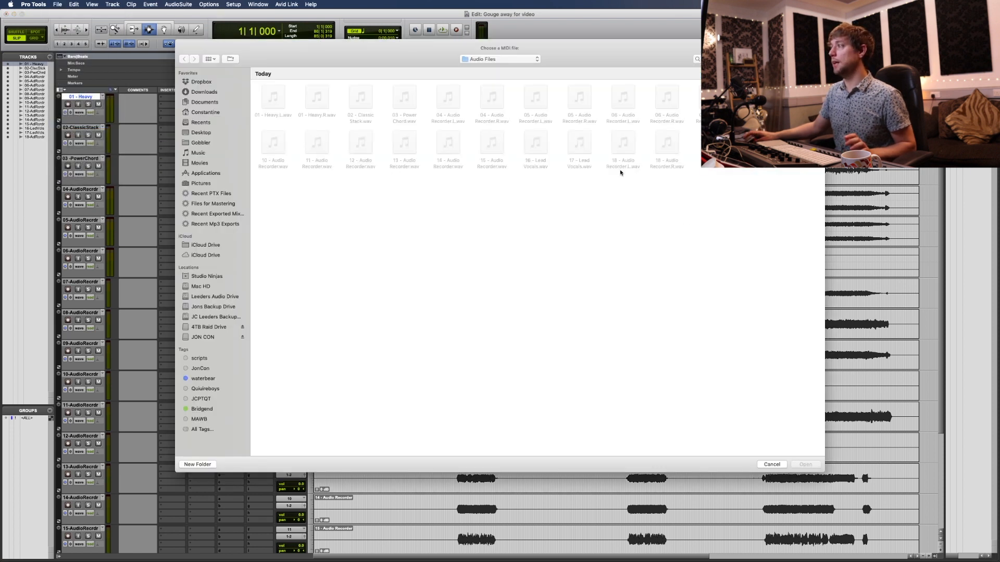
left_click(512, 58)
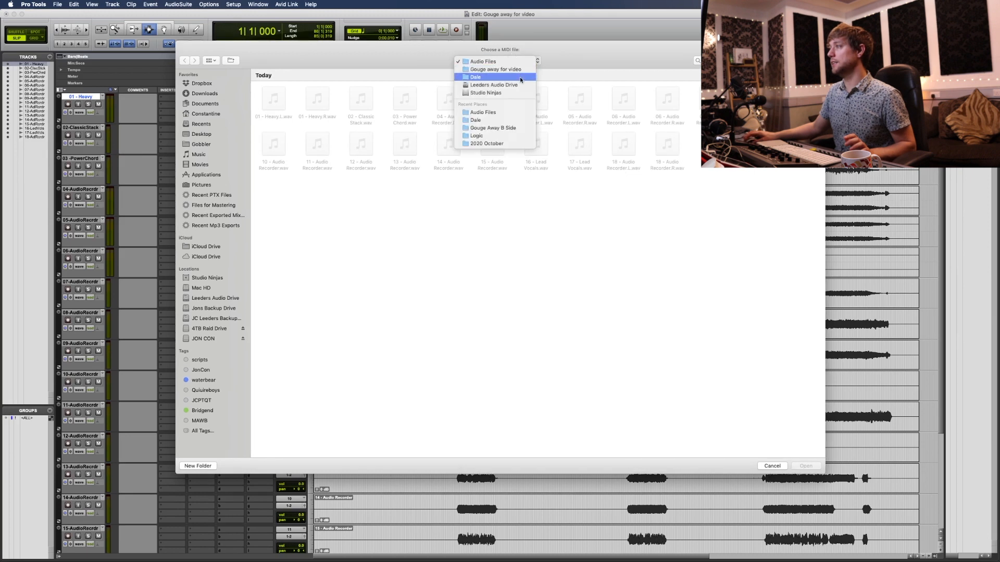
left_click(520, 78)
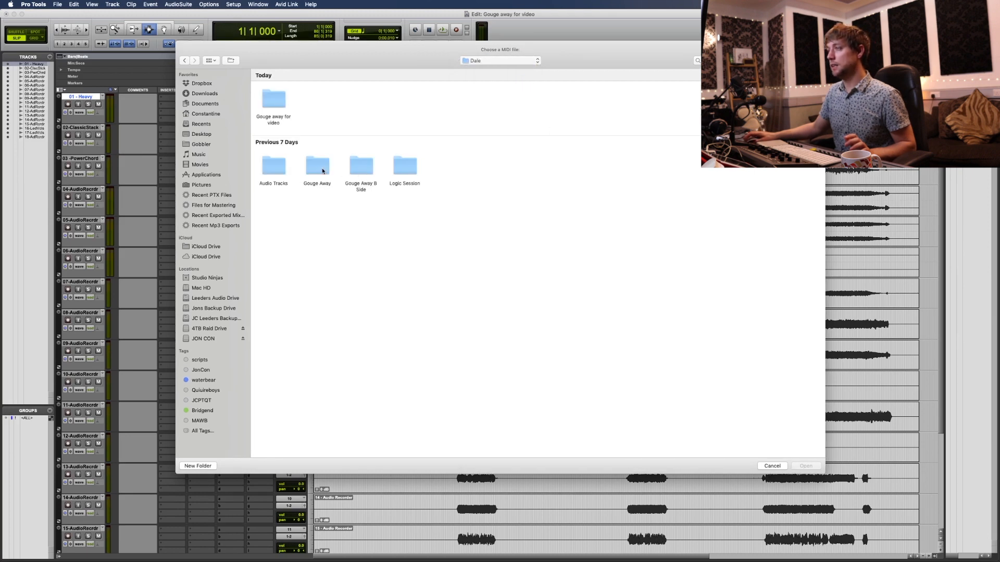
double_click(273, 166)
left_click(493, 145)
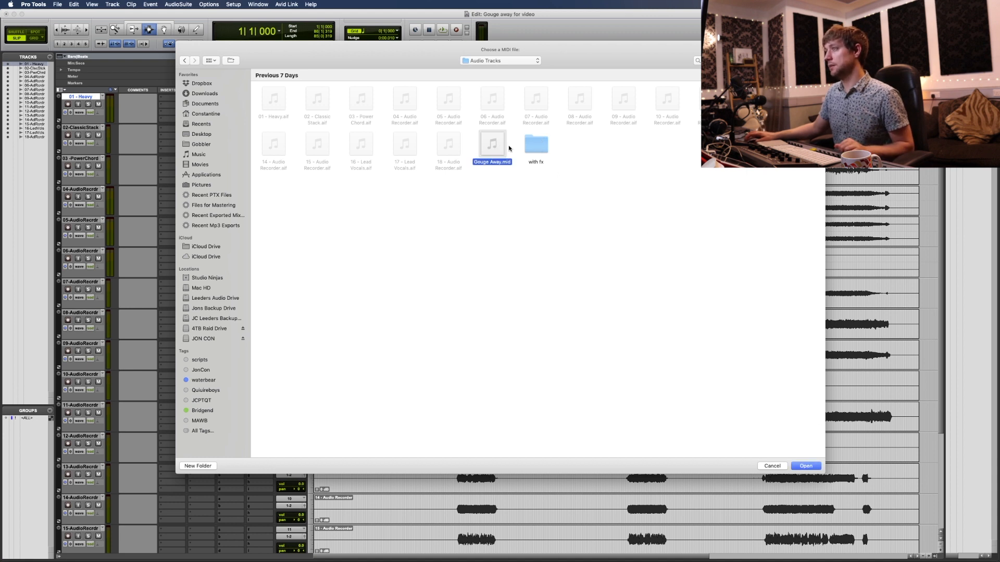
key("Return")
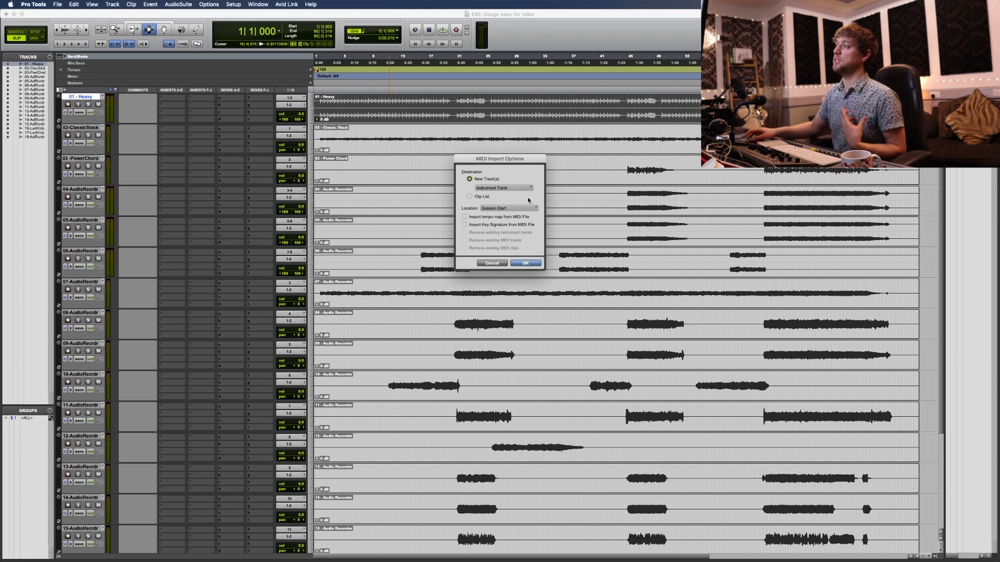
Step: Import the MIDI file to a new instrument track at the session start, including its tempo map
left_click(521, 186)
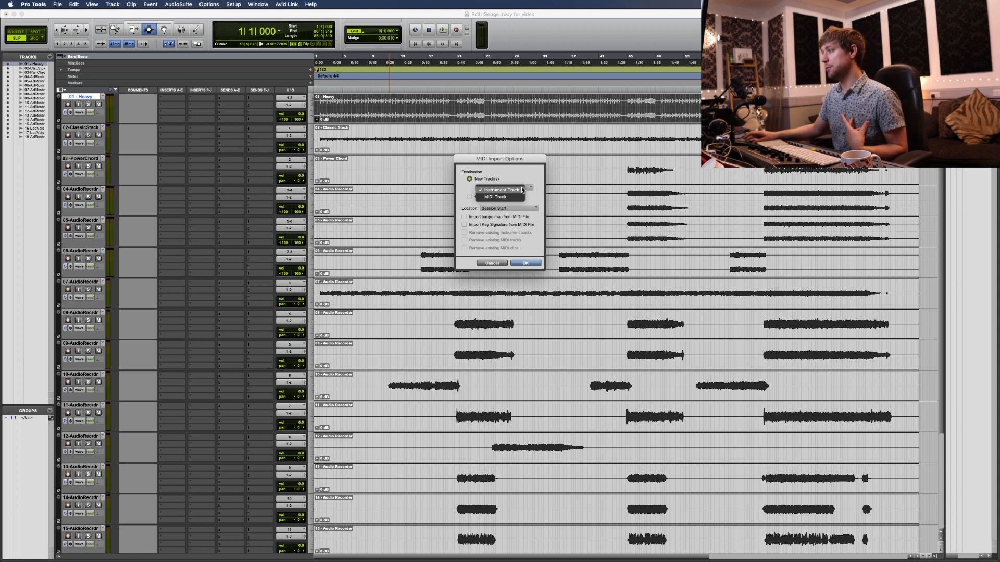
left_click(525, 188)
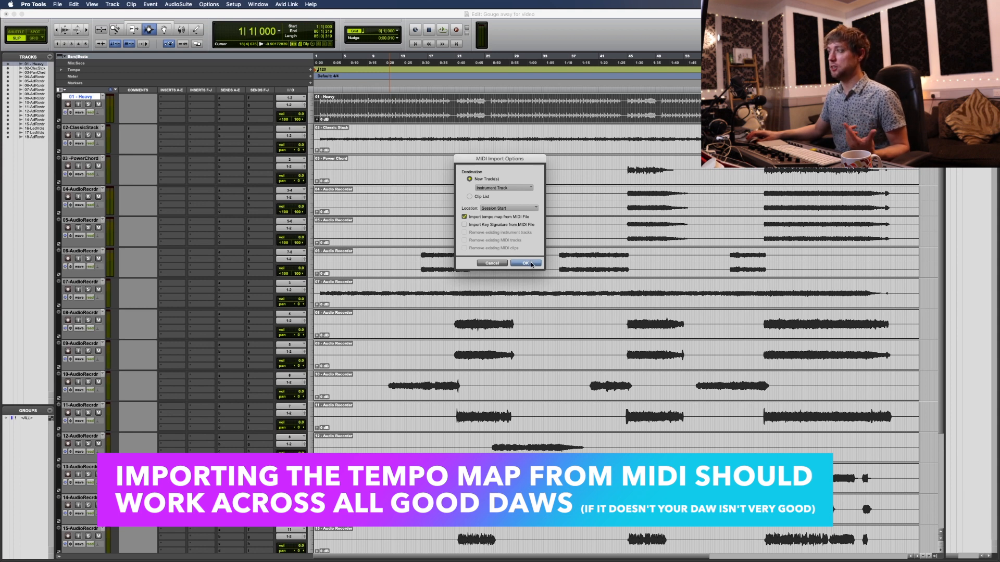
left_click(526, 263)
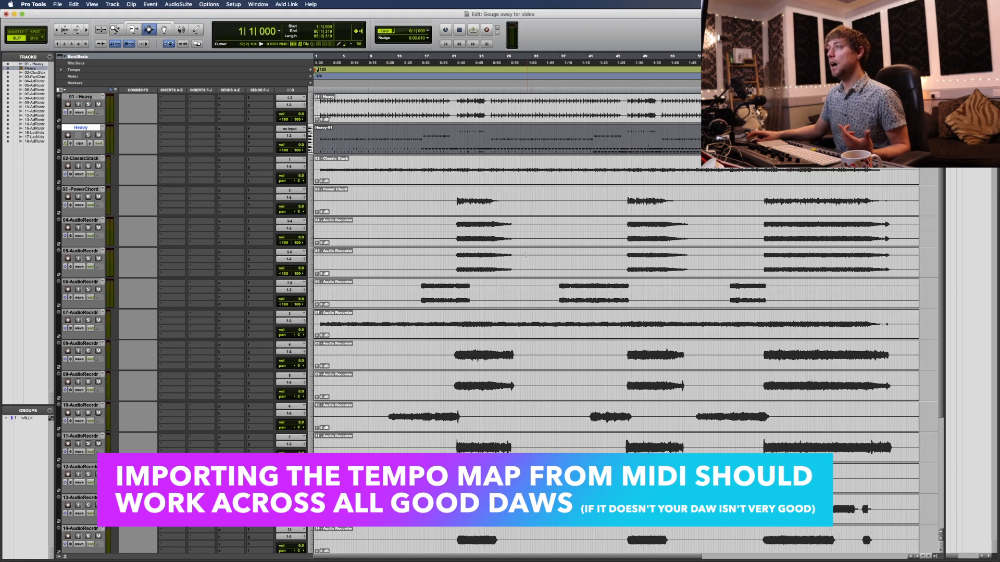
Step: Select the imported Heavy MIDI clip and enlarge its track height to show the individual notes
left_click(329, 137)
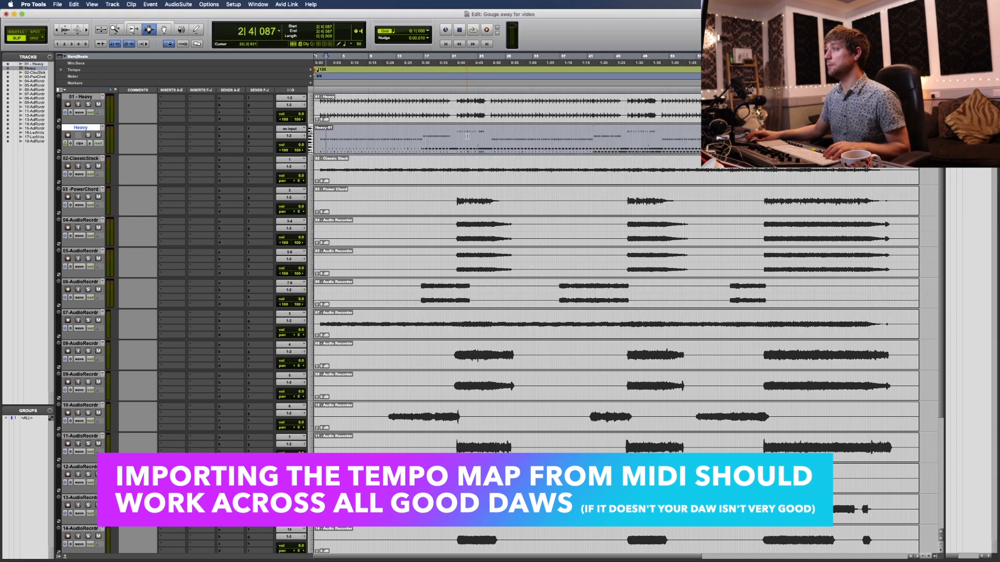
double_click(328, 137)
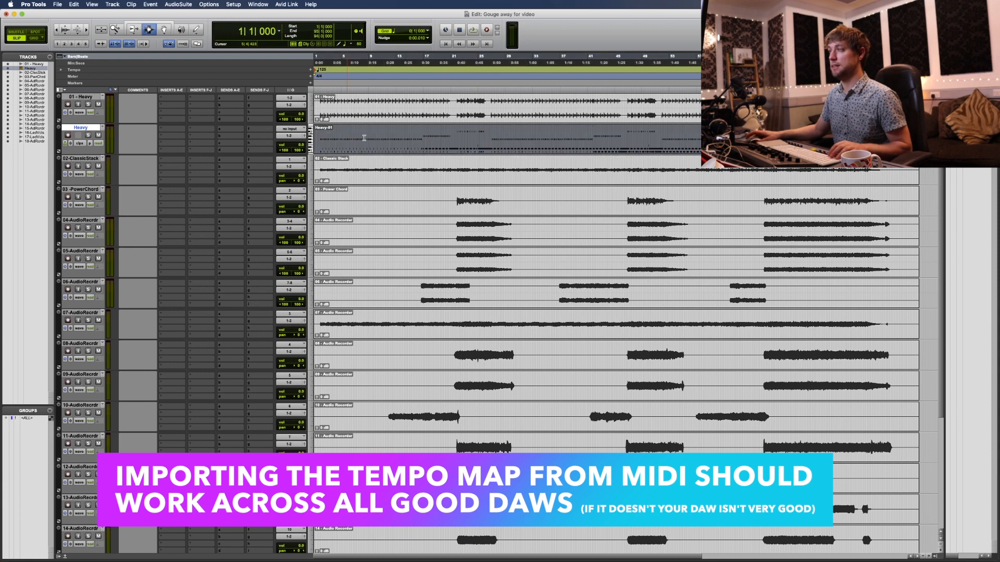
key("ctrl+Up")
key("ctrl+Up")
key("ctrl+Up")
key("ctrl+Up")
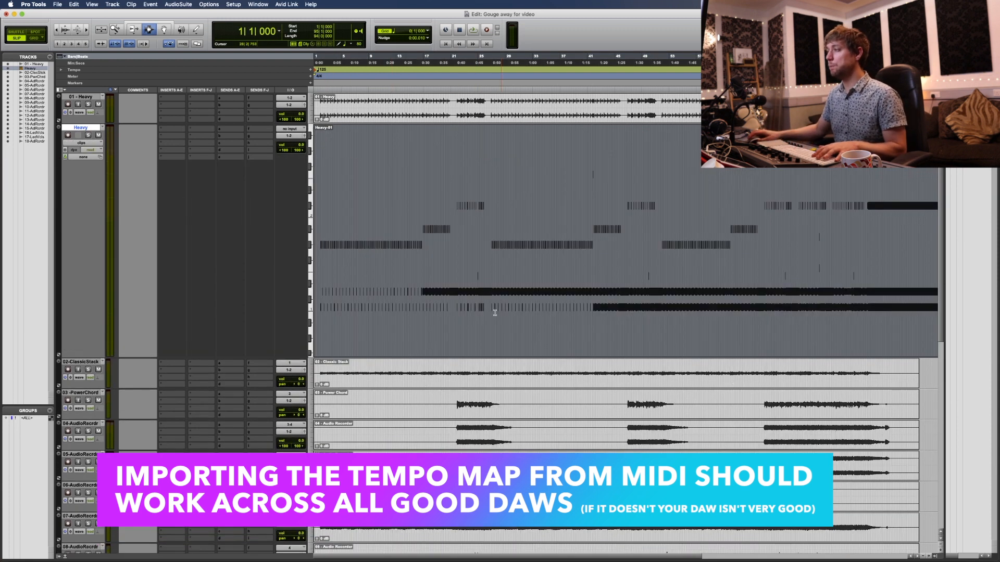
Step: Zoom in around bar 25 and compare the Heavy MIDI notes with the drum audio and the tracks below
left_click(480, 218)
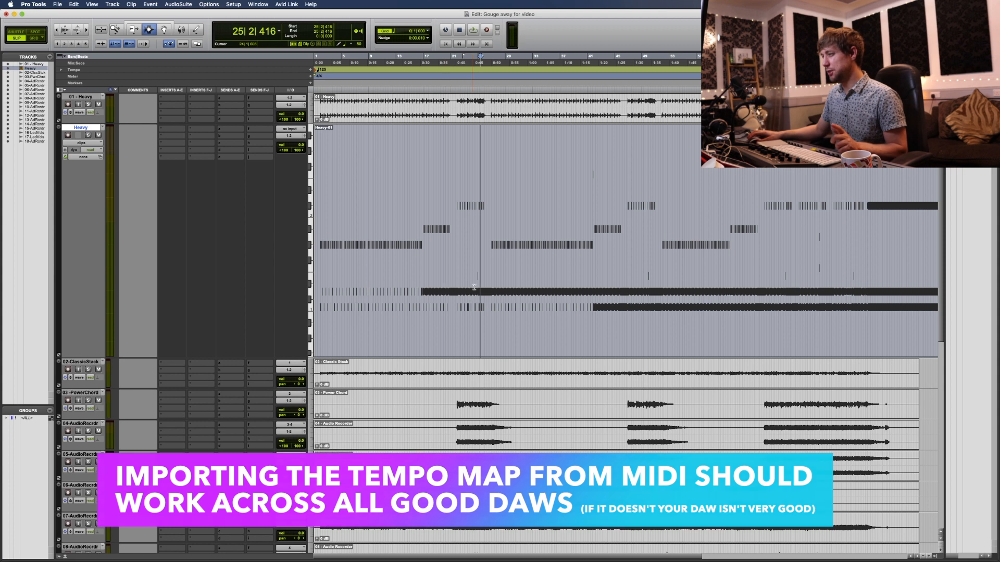
left_click(492, 285)
key("super+bracketright")
key("super+bracketright")
key("super+bracketright")
left_click(557, 268)
left_click_drag(565, 260, 646, 250)
left_click_drag(493, 105, 620, 113)
left_click(613, 111)
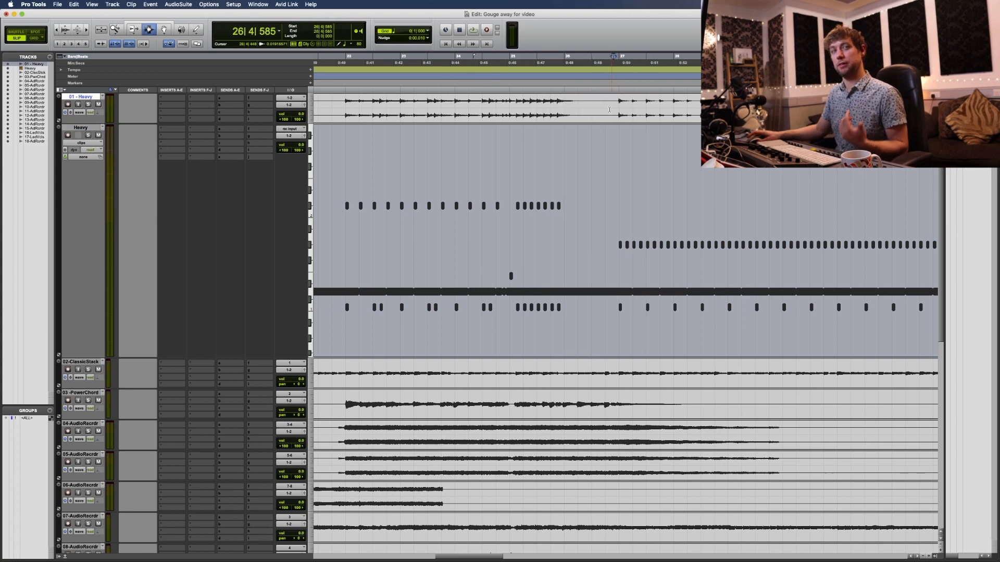
left_click_drag(519, 375, 518, 495)
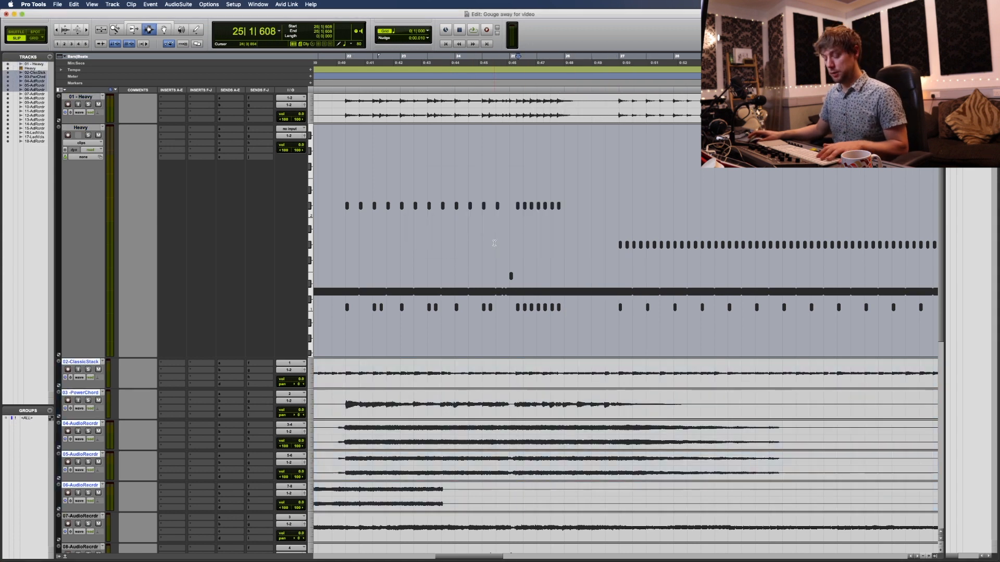
Step: Zoom the timeline out, select all tracks and reduce their heights to fit them in the Edit window
key("super+bracketleft")
key("super+bracketleft")
key("super+bracketleft")
key("super+bracketleft")
key("super+bracketleft")
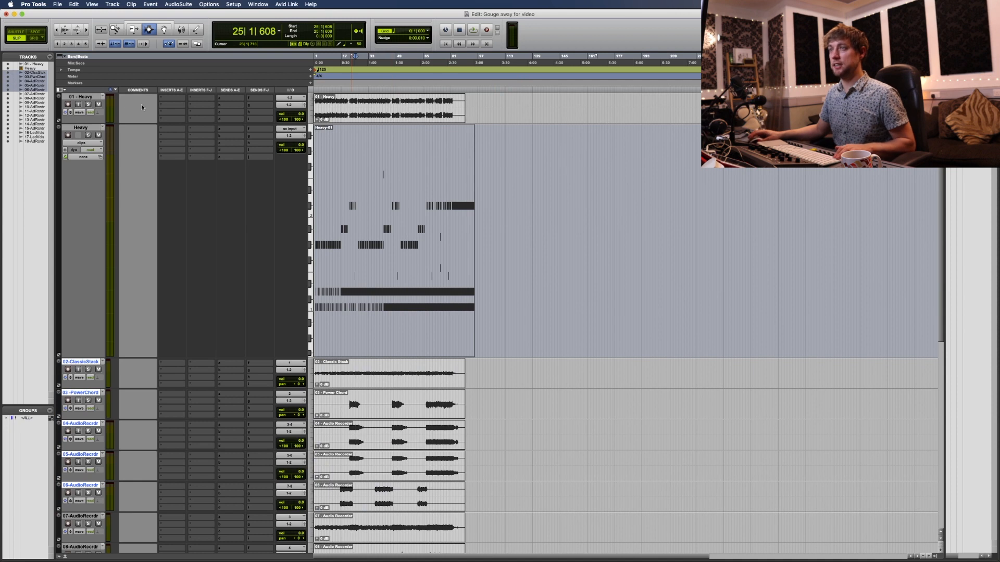
left_click(82, 98, "alt")
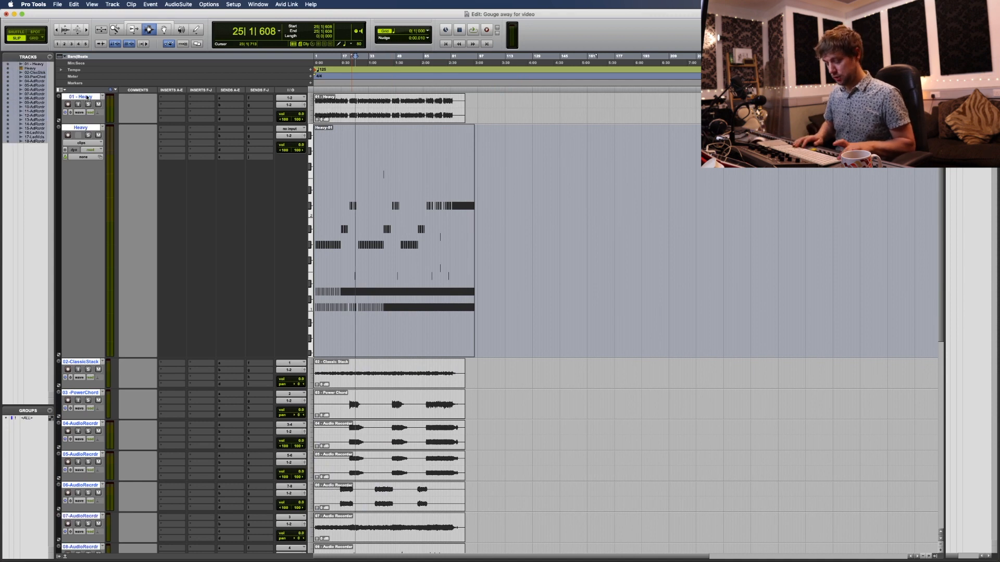
key("ctrl+alt+super+Down")
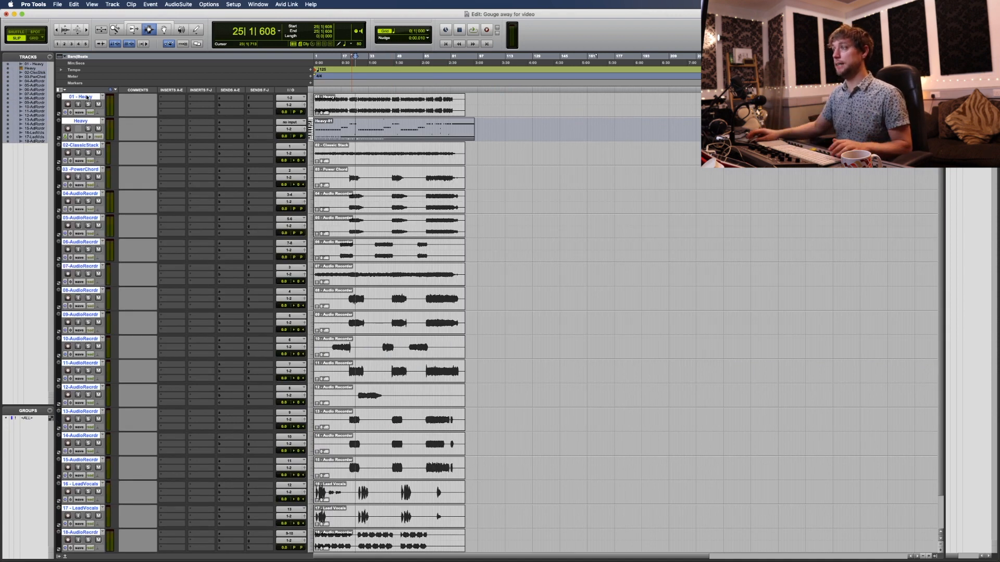
Step: Select the whole clip on track 04 and zoom the timeline to fit its length
left_click(374, 198)
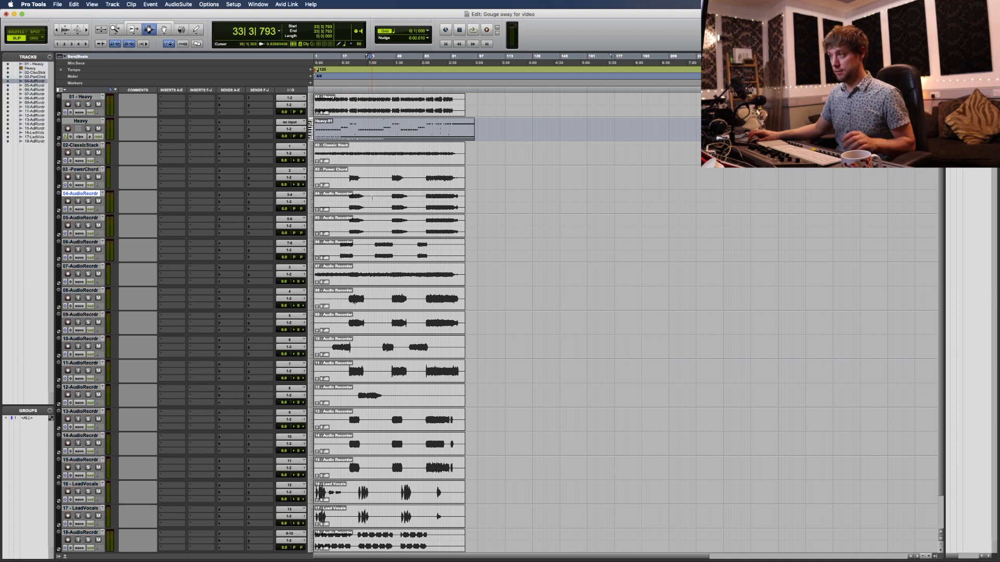
double_click(374, 197)
key("alt+f")
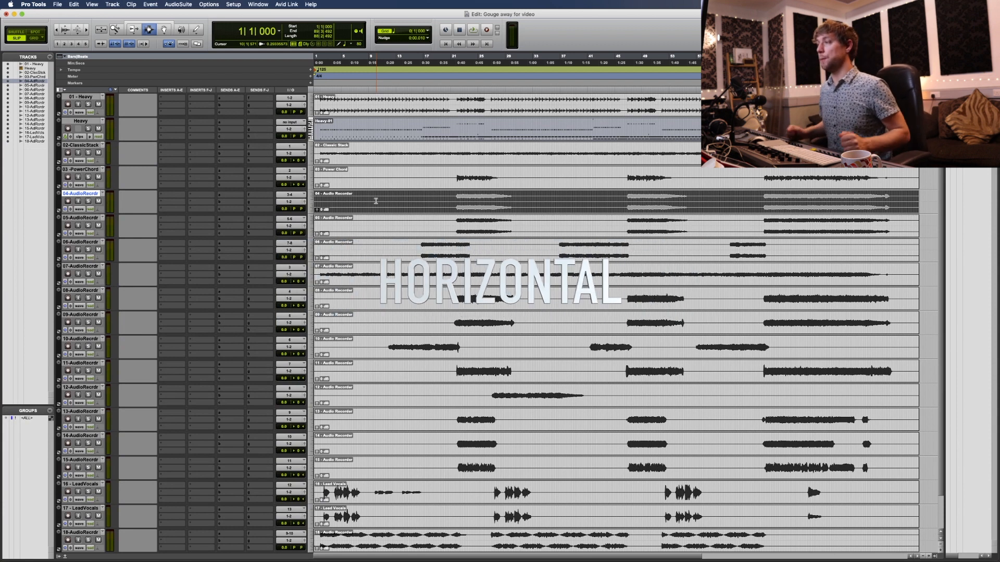
scroll(373, 196, "down", 1)
scroll(324, 133, "up", 1)
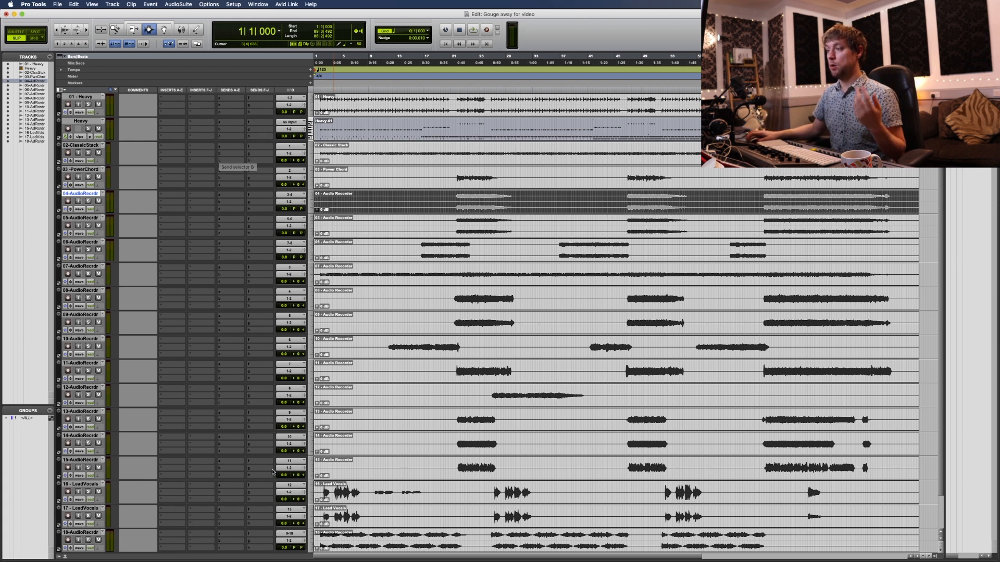
Step: Open the output fader of the last audio track, number 18, and lower its volume to about -13 dB
left_click_drag(388, 537, 408, 543)
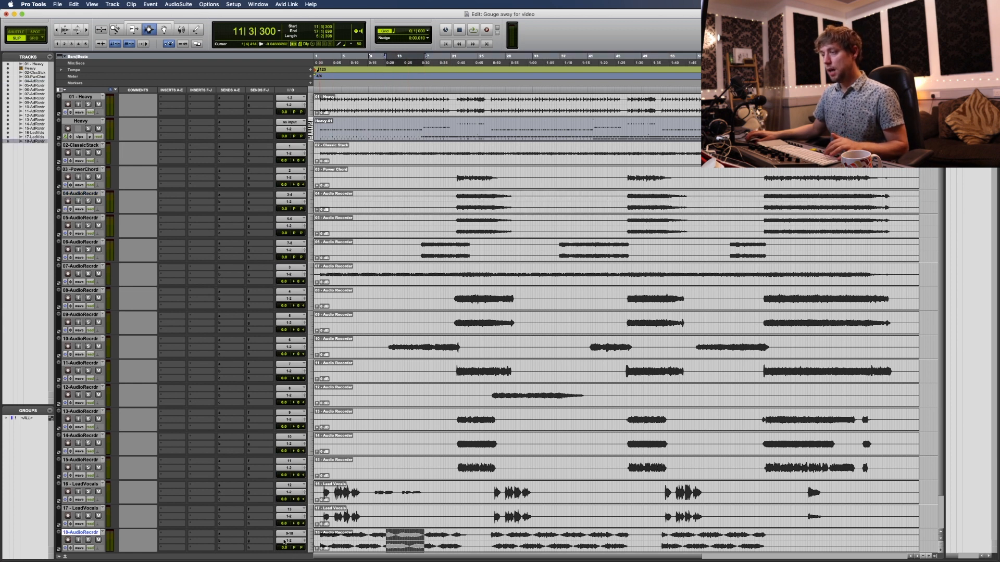
left_click(306, 541)
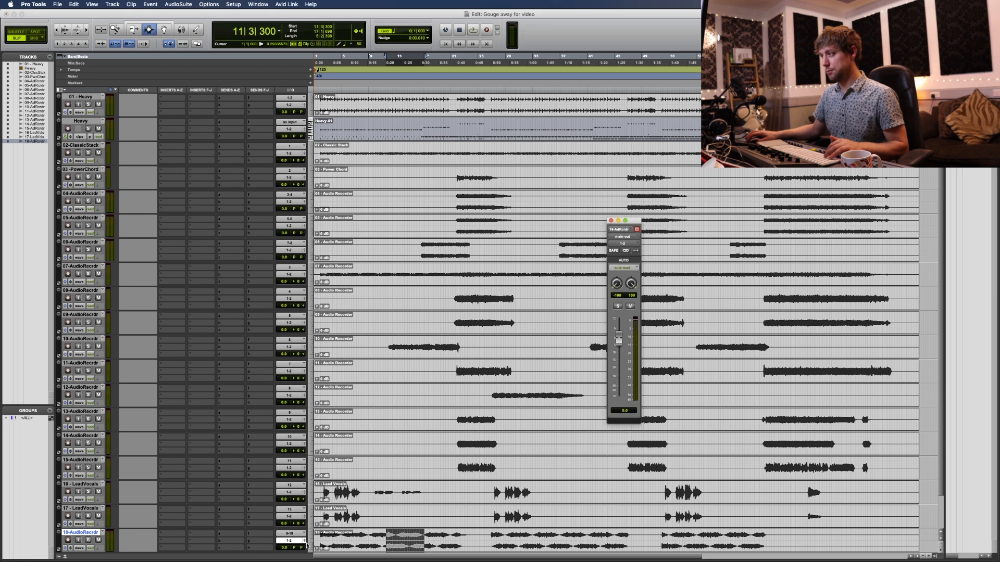
left_click_drag(618, 340, 621, 358)
Step: Solo track 18 and play back the song to listen to it alone and with the other tracks
key("shift+s")
key("space")
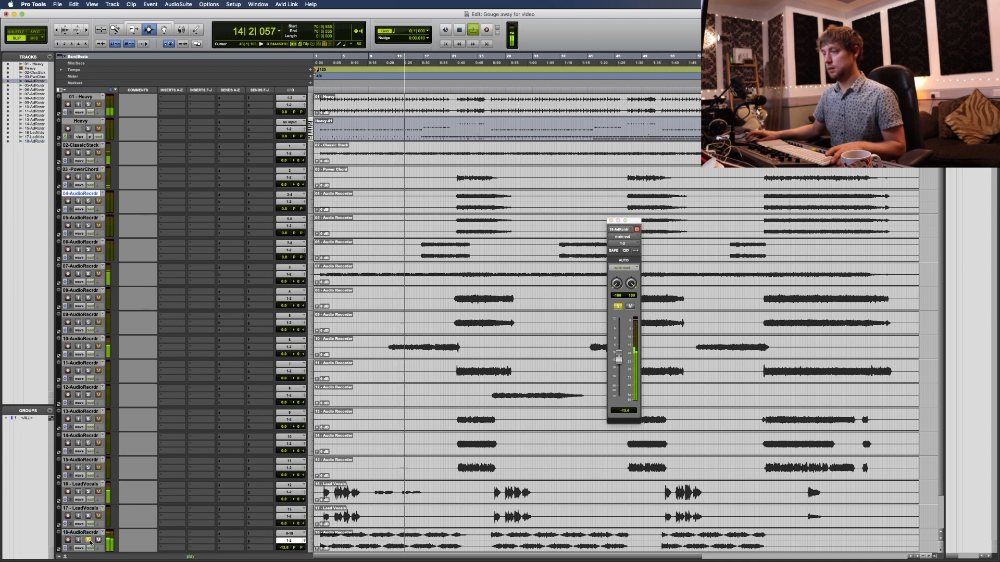
key("space")
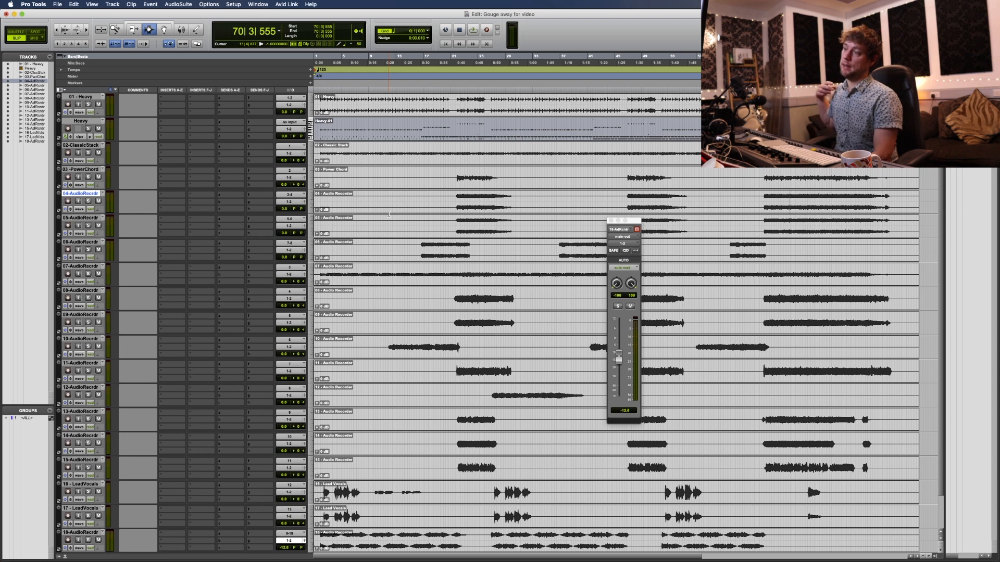
scroll(480, 223, "down", 2)
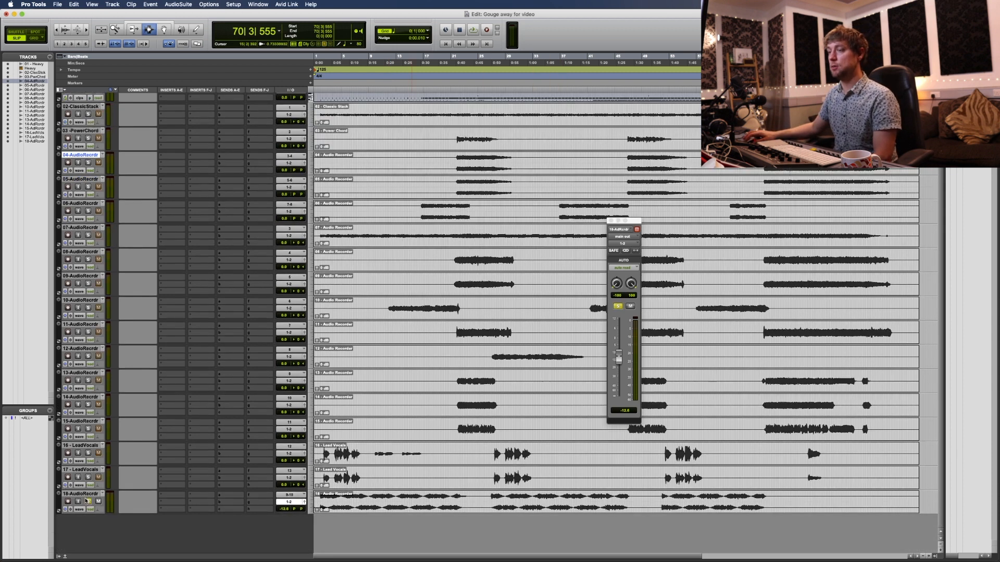
Step: Move track 18 directly below track 01 - Heavy, and solo and play back a section of track 01
left_click_drag(83, 494, 235, 105)
left_click_drag(360, 104, 418, 99)
key("shift+s")
key("space")
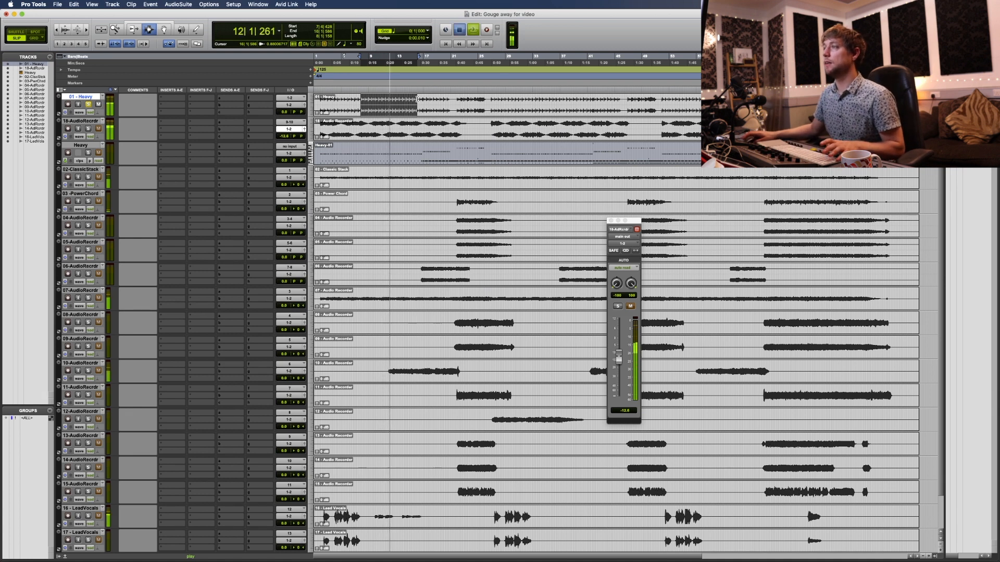
key("space")
Step: Select a section of 02-ClassicStack, solo the track and play it back
left_click_drag(348, 180, 422, 176)
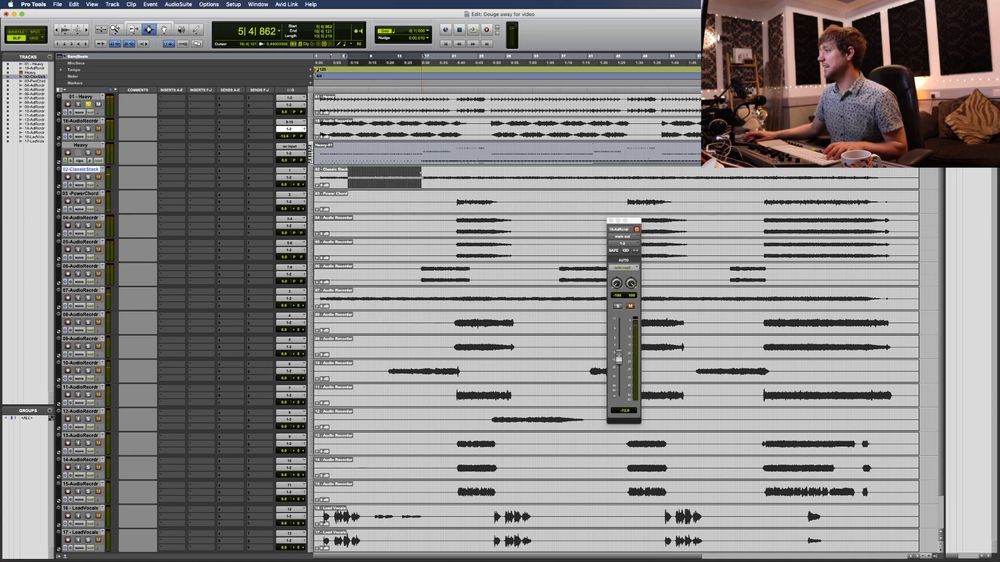
key("space")
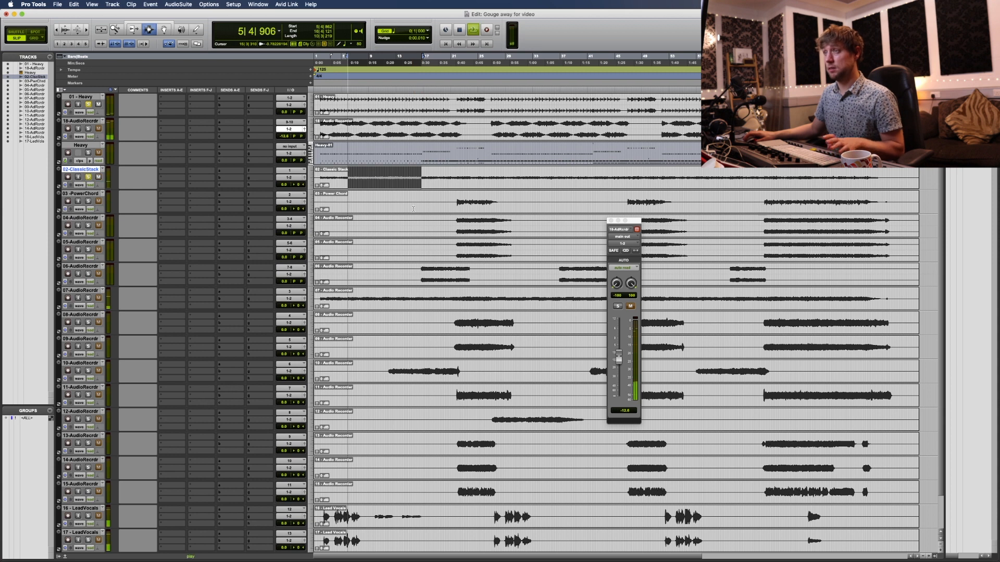
key("space")
Step: Solo track 07 during playback and move it directly above 02-ClassicStack
left_click(376, 305)
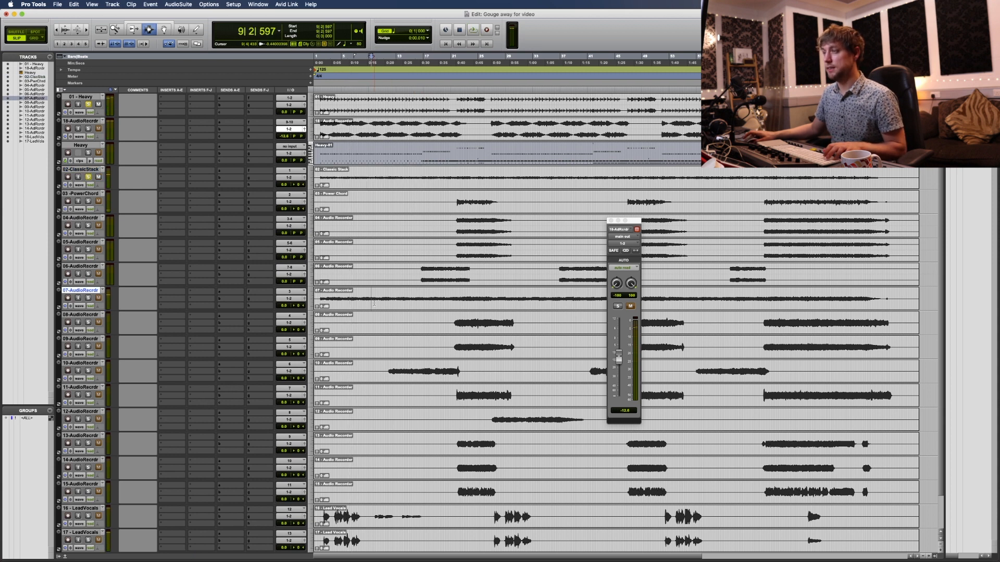
key("space")
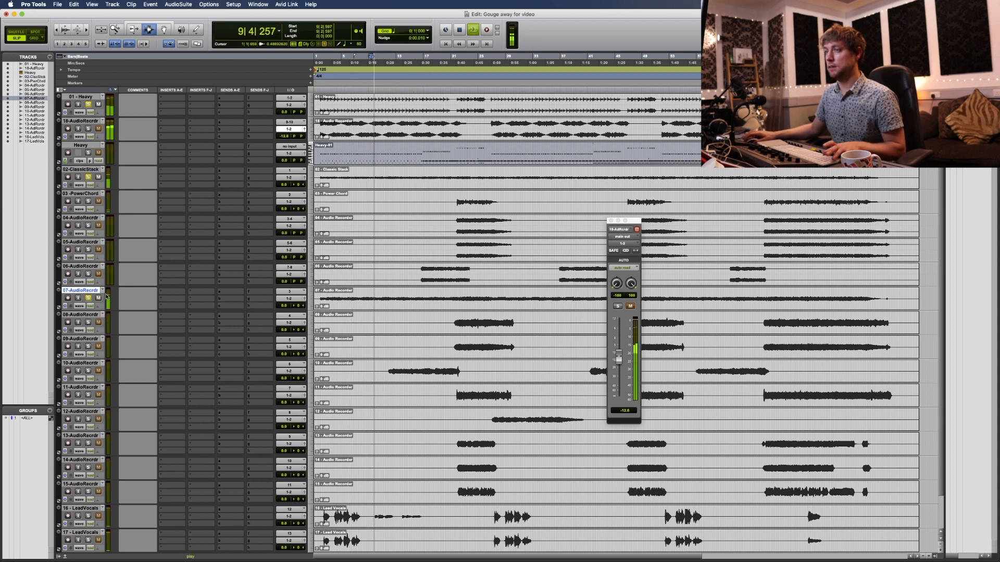
left_click_drag(97, 291, 116, 164)
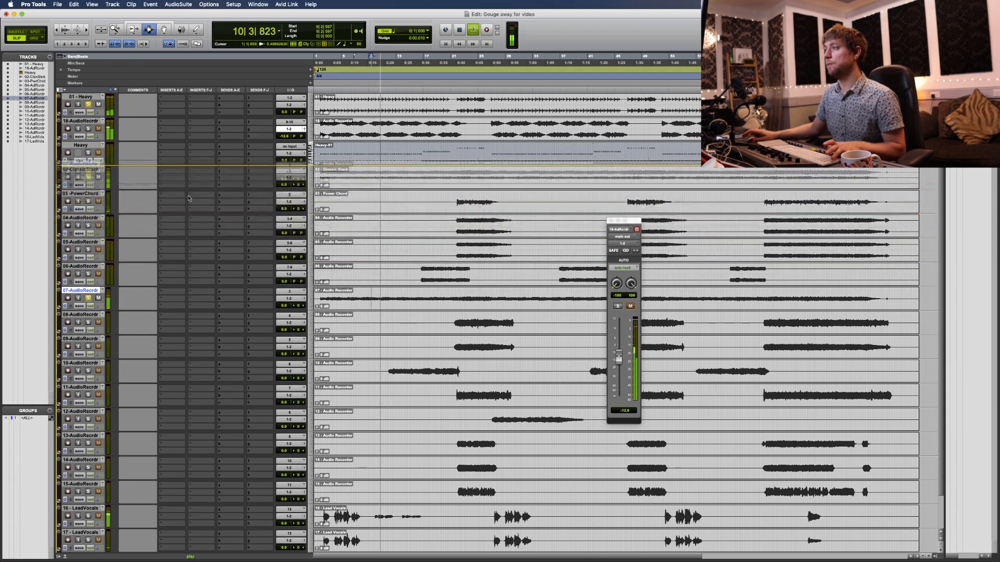
key("space")
left_click_drag(373, 177, 404, 175)
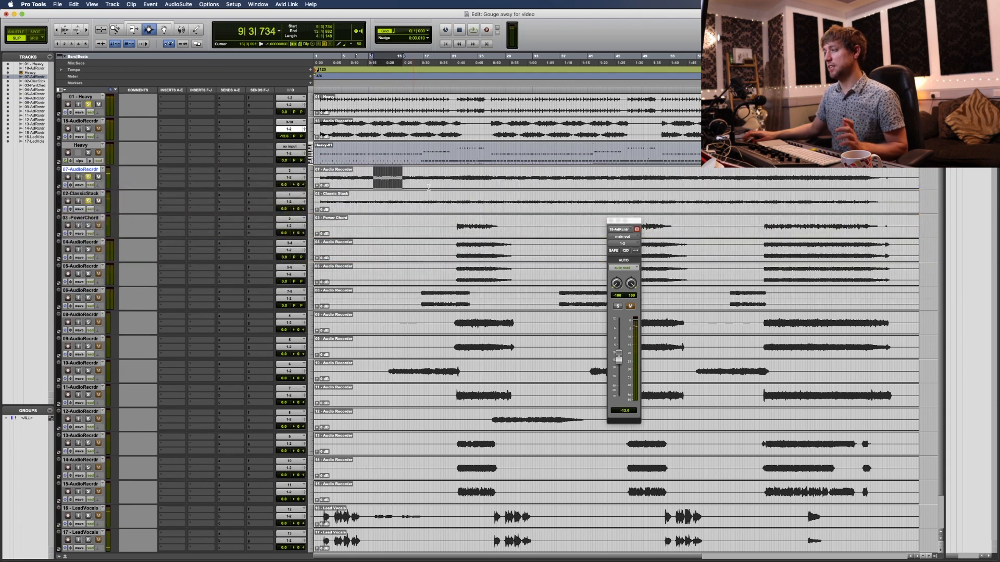
Step: Group tracks 03, 04, 05, 08, 09, 11, 13, 14 and 15 directly above the lead vocals, and move track 12 above track 10
scroll(482, 294, "down", 2)
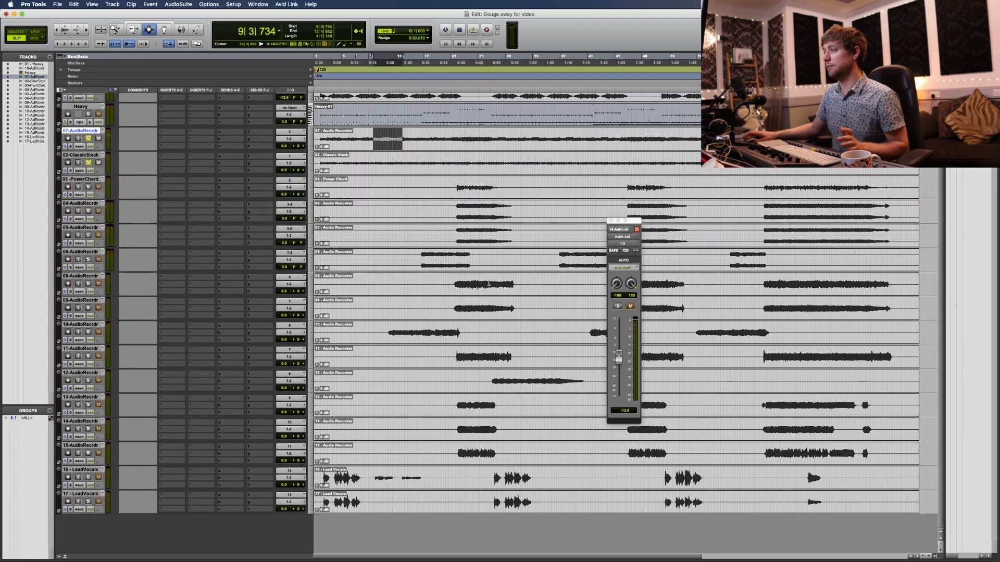
left_click(420, 264)
left_click_drag(438, 235, 480, 208)
left_click_drag(421, 188, 867, 241)
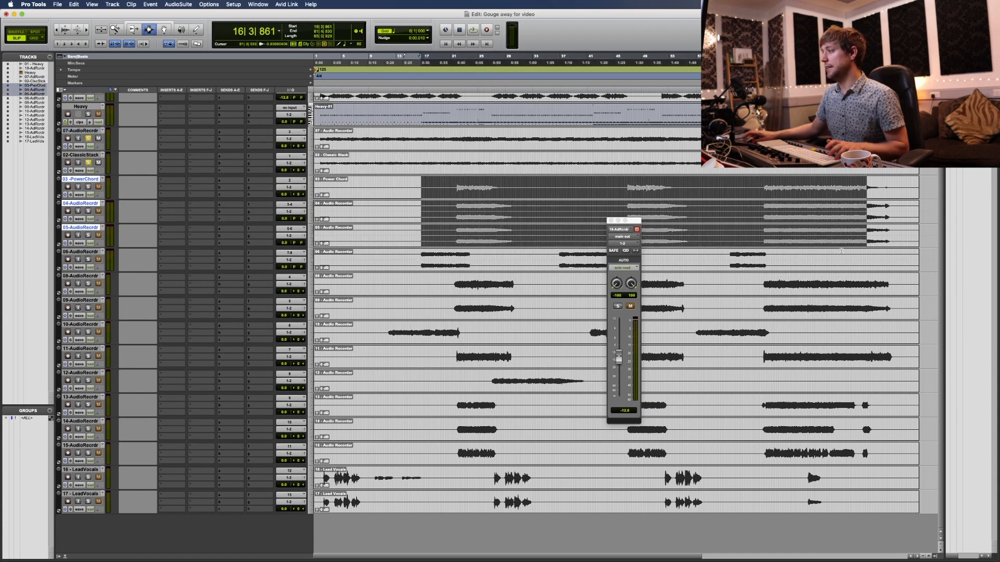
left_click(81, 276, "super")
left_click(81, 301, "super")
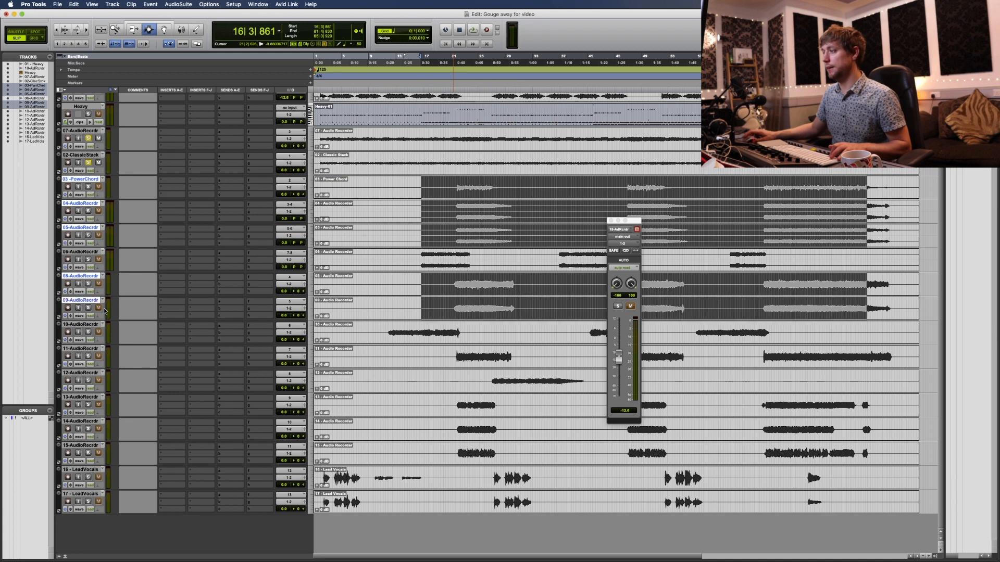
left_click(82, 351, "super")
left_click(82, 397, "super")
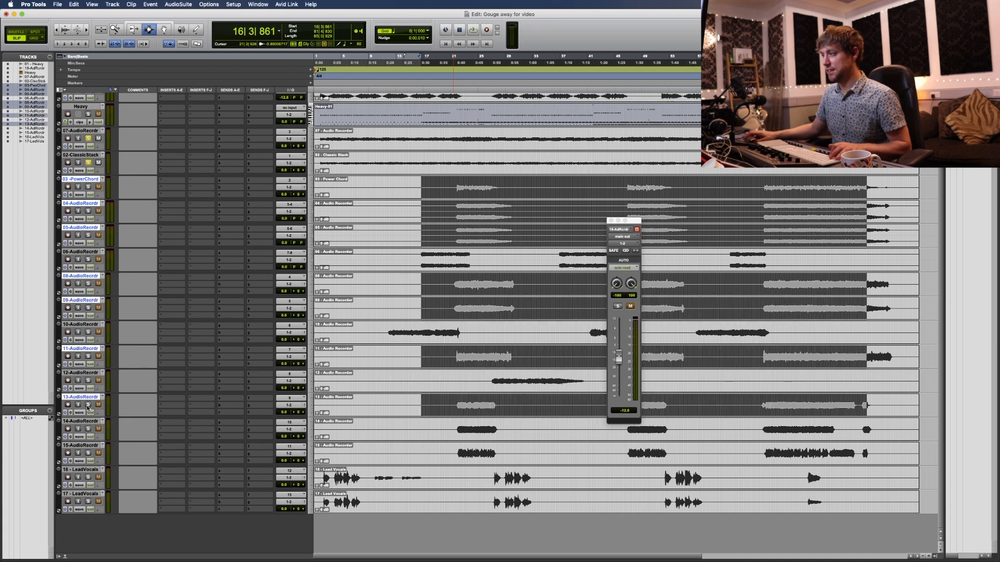
left_click(82, 420, "super")
left_click(83, 446, "super")
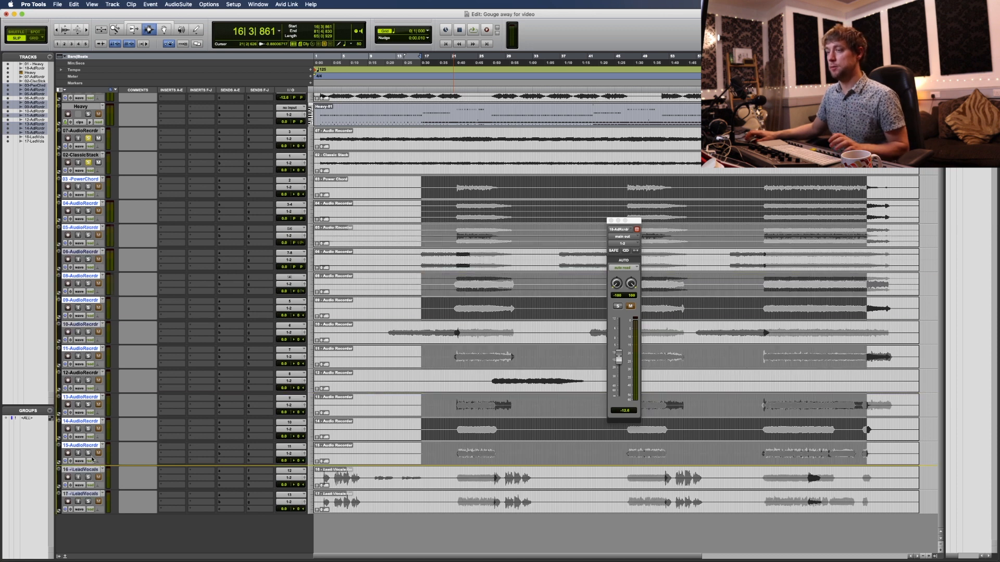
left_click_drag(91, 460, 95, 461)
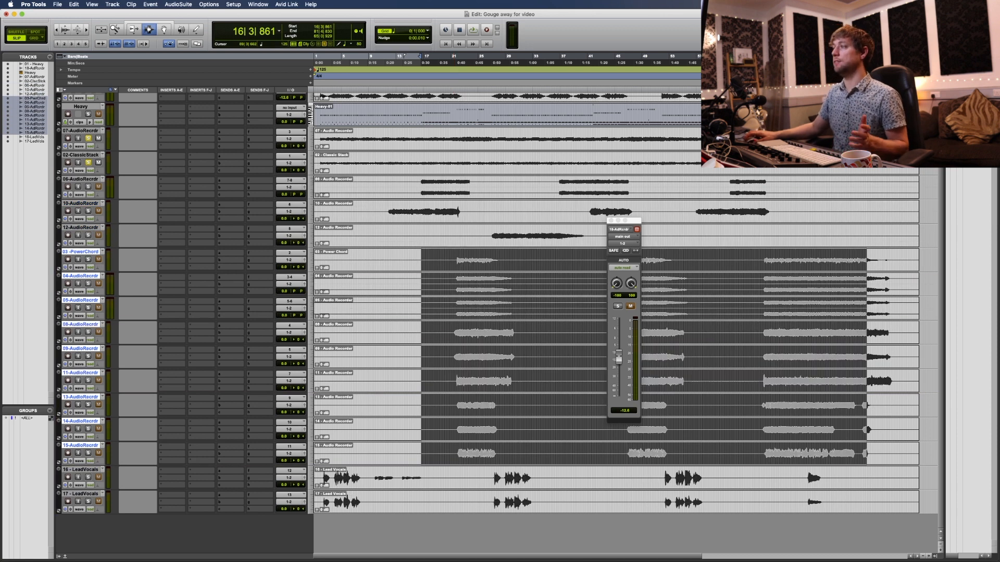
left_click_drag(92, 228, 95, 204)
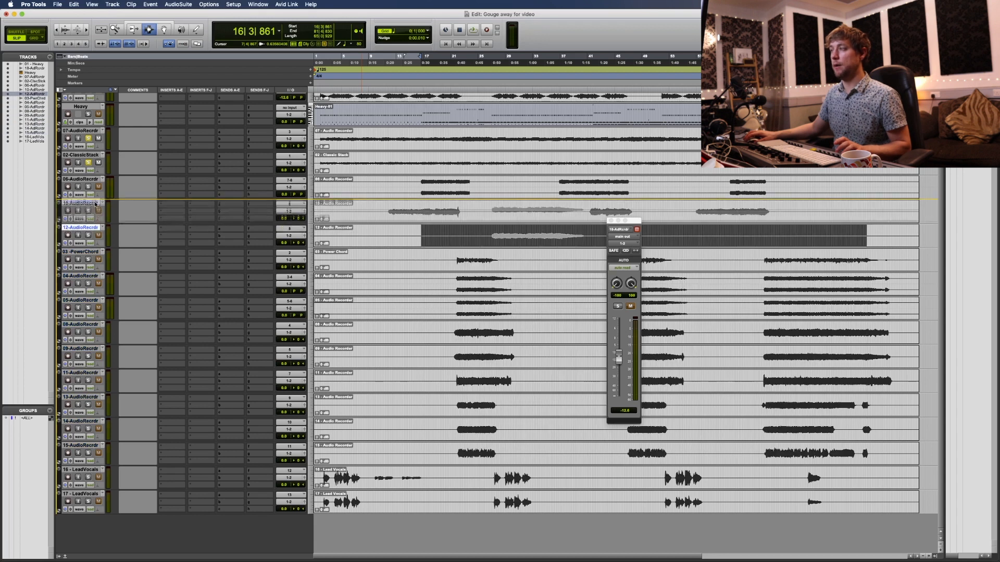
left_click_drag(291, 209, 292, 207)
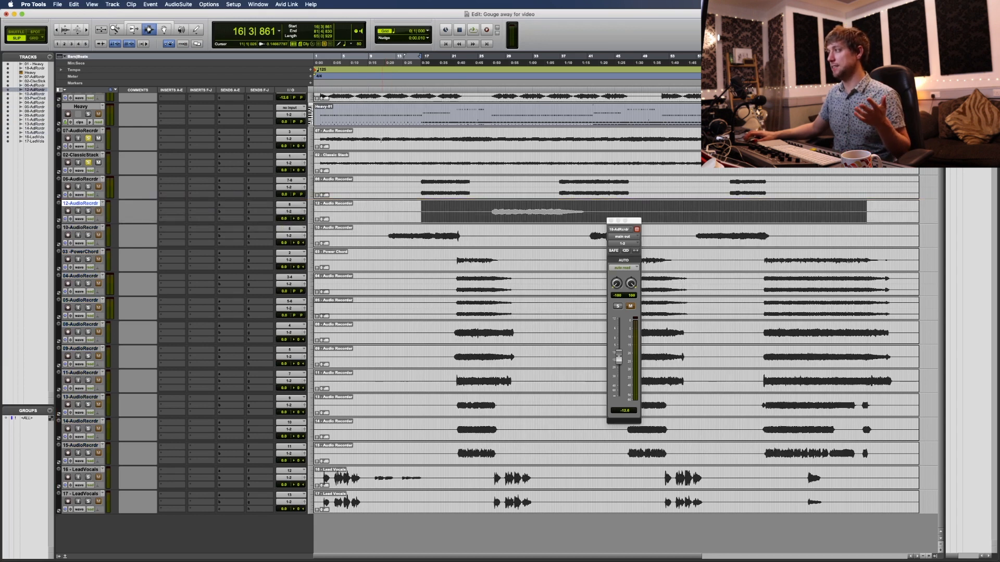
Step: Review the new track order by highlighting tracks 07 and 02, the chorus tracks, the lead vocals and tracks 13 to 15
left_click_drag(317, 139, 892, 164)
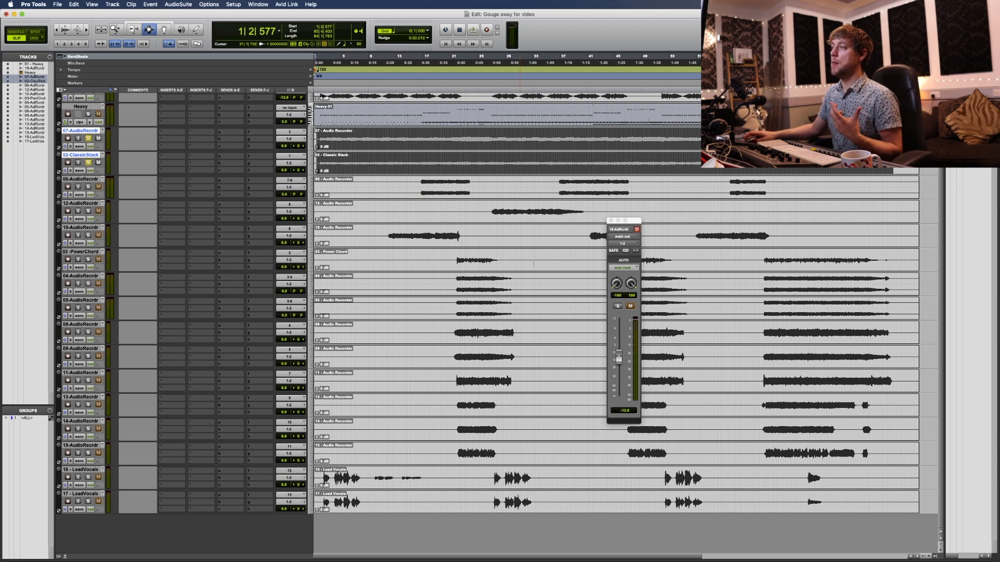
left_click_drag(441, 271, 889, 461)
left_click_drag(461, 480, 813, 503)
left_click_drag(437, 409, 902, 449)
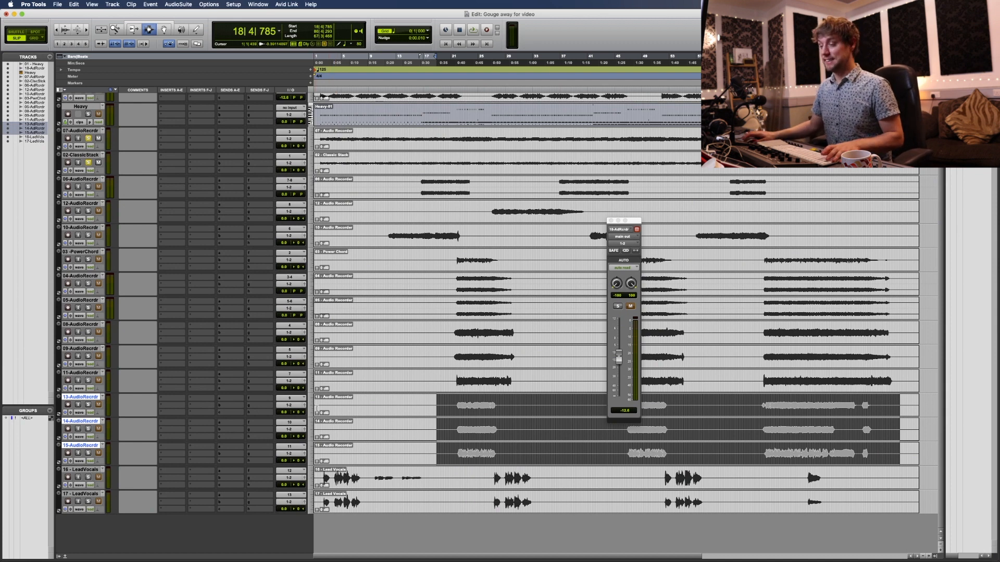
left_click(459, 406)
Step: Open the recent session "Gouge Away B Side"
left_click(57, 5)
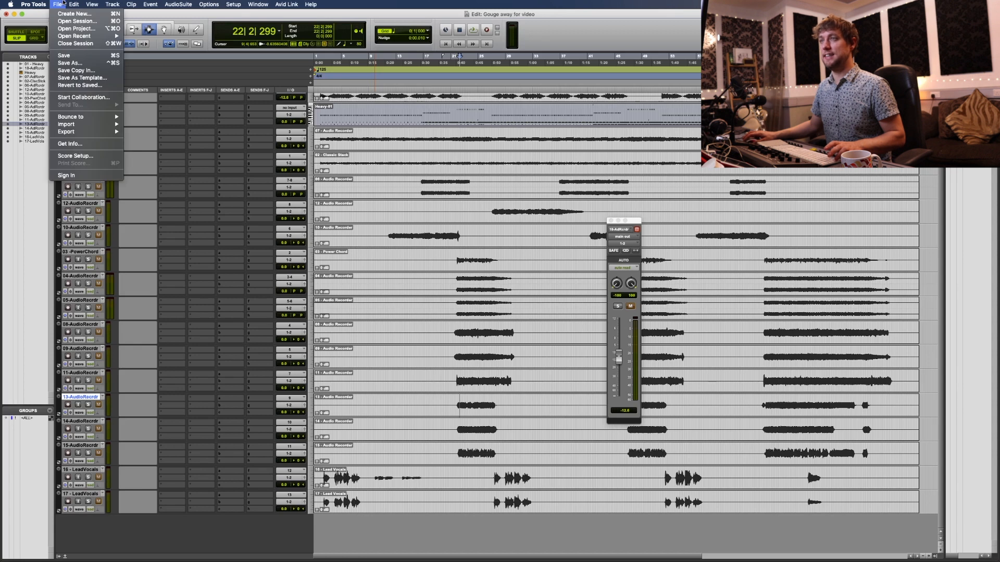
mouse_move(86, 36)
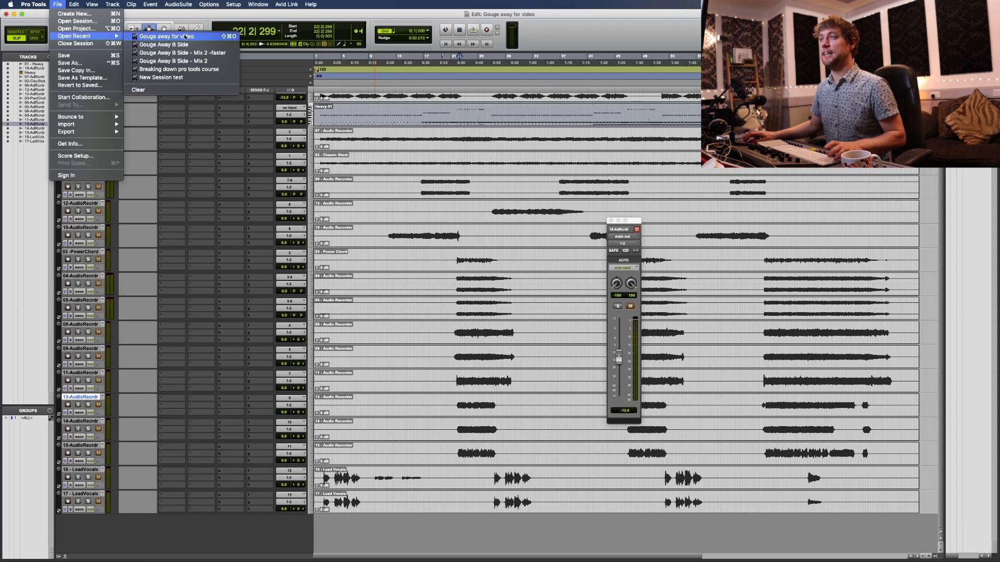
left_click(224, 44)
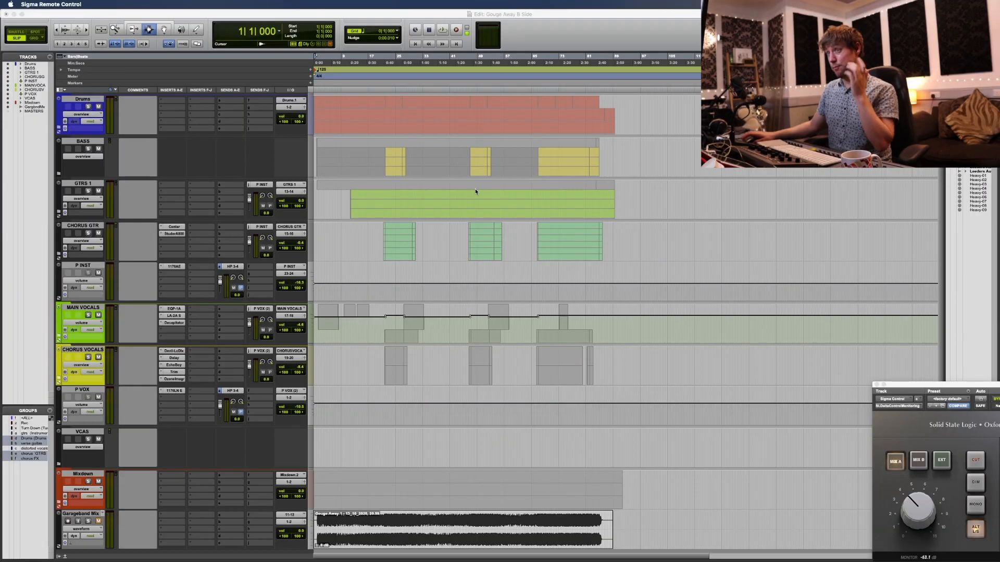
Step: Zoom the timeline to the length of the GTRS 1 folder's content and highlight the folder's coloured clips
left_click(404, 198)
left_click(386, 202)
left_click_drag(610, 206, 290, 212)
key("super+bracketright")
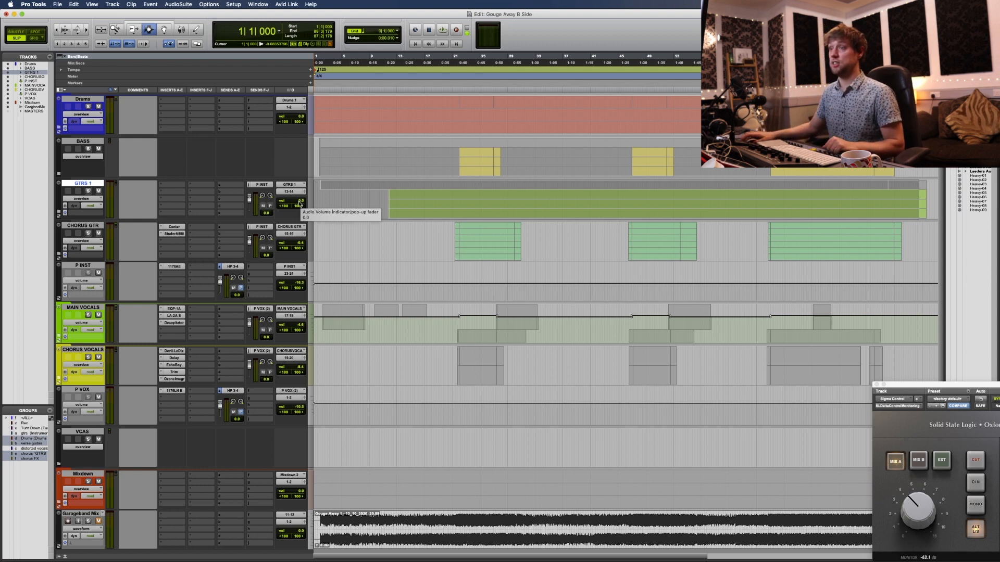
left_click_drag(373, 104, 715, 156)
left_click_drag(389, 205, 531, 204)
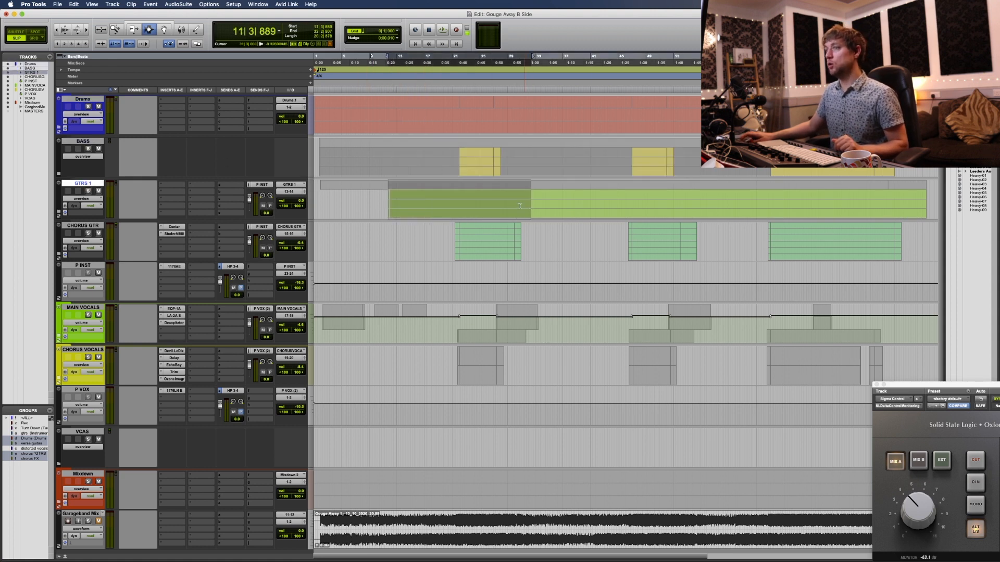
Step: Expand the GTRS 1 folder and set the view of its tracks to waveform
left_click(59, 212)
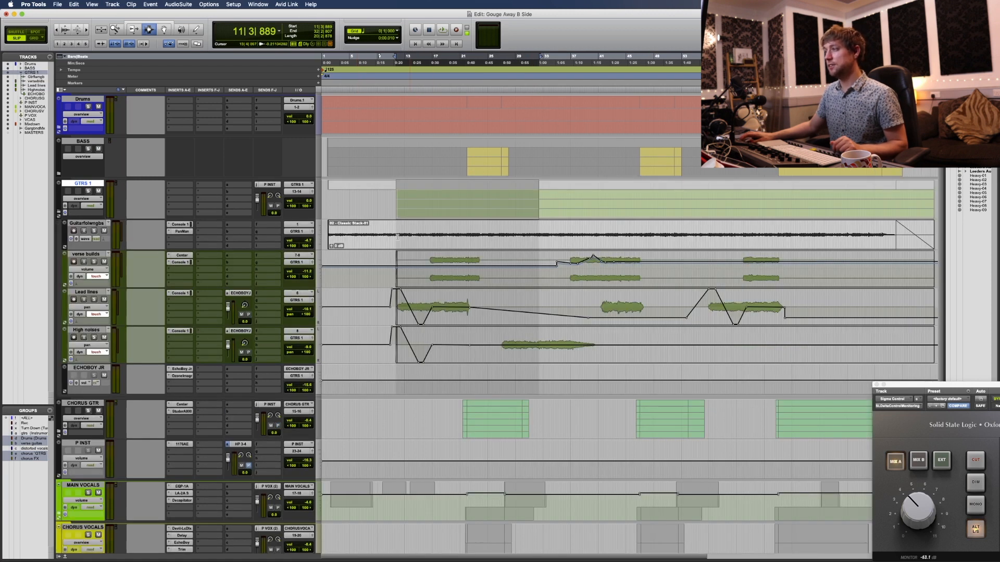
left_click(368, 236)
key("minus")
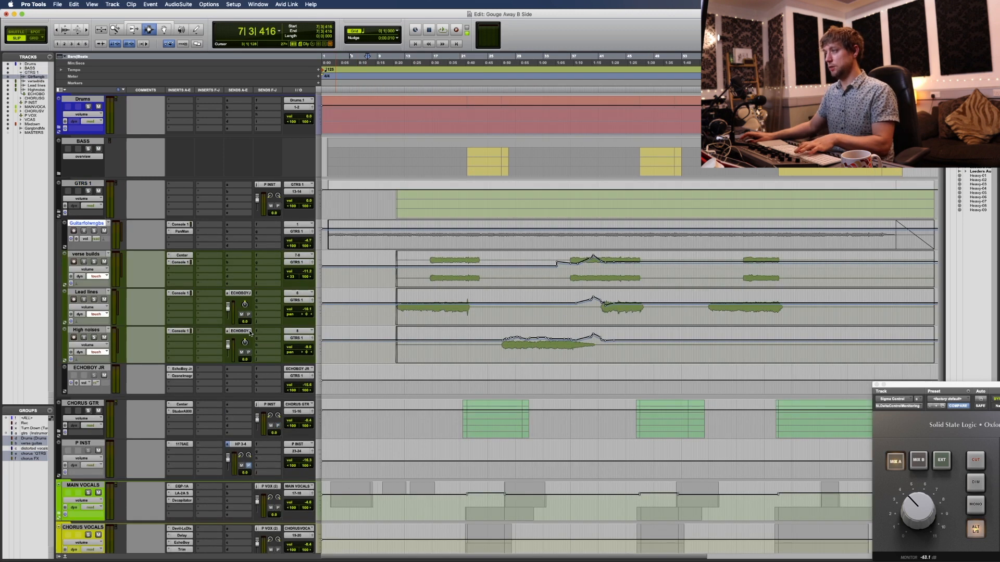
key("ctrl+minus")
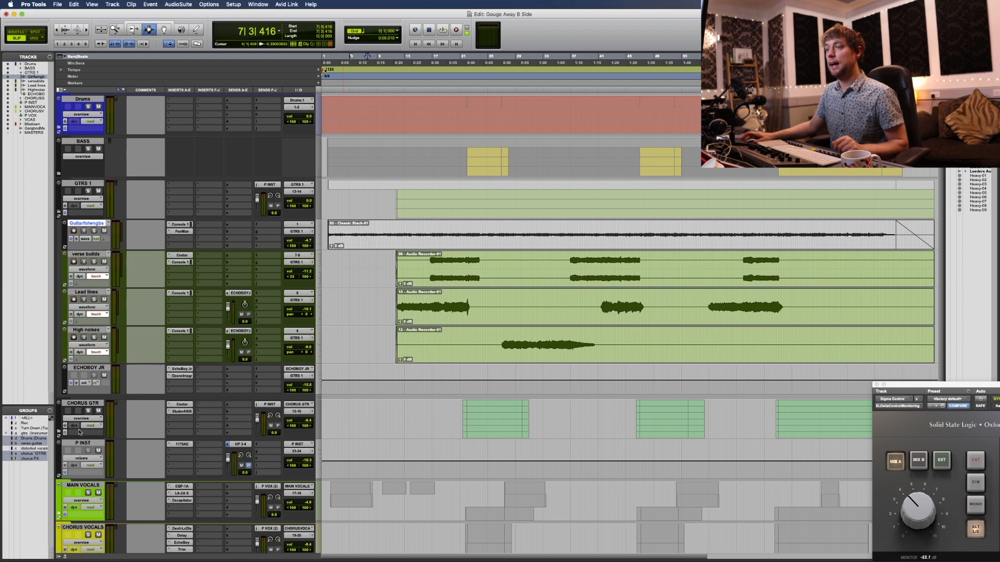
Step: Expand the CHORUS GTR, MAIN VOCALS and CHORUS VOCALS folders to show the tracks inside them
left_click(59, 431)
scroll(369, 435, "down", 15)
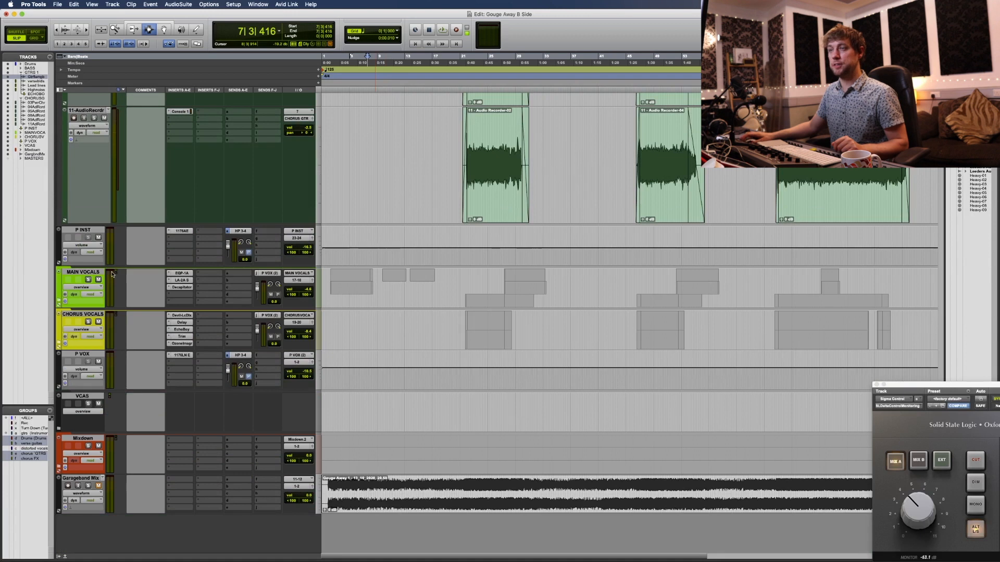
left_click(58, 301)
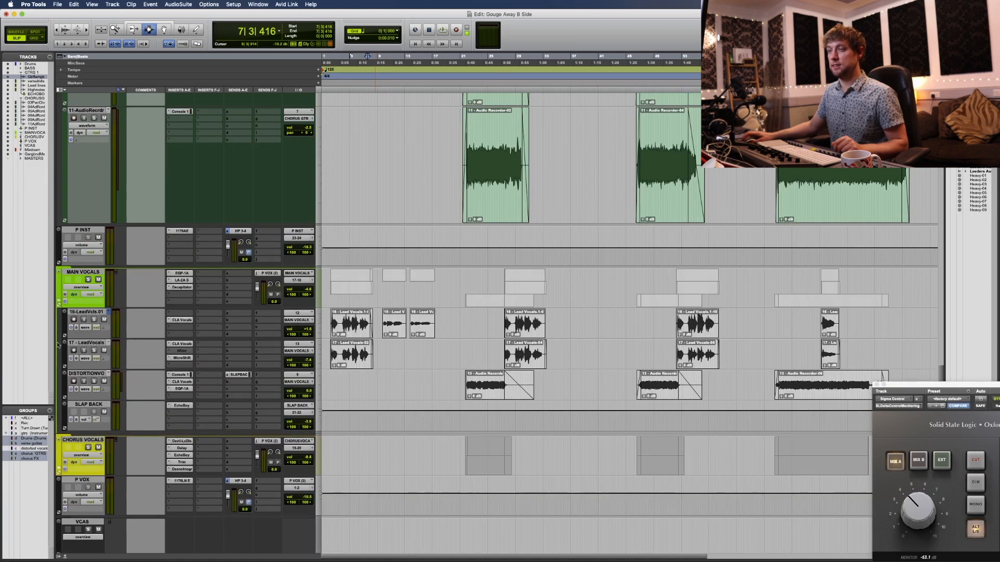
left_click(59, 469)
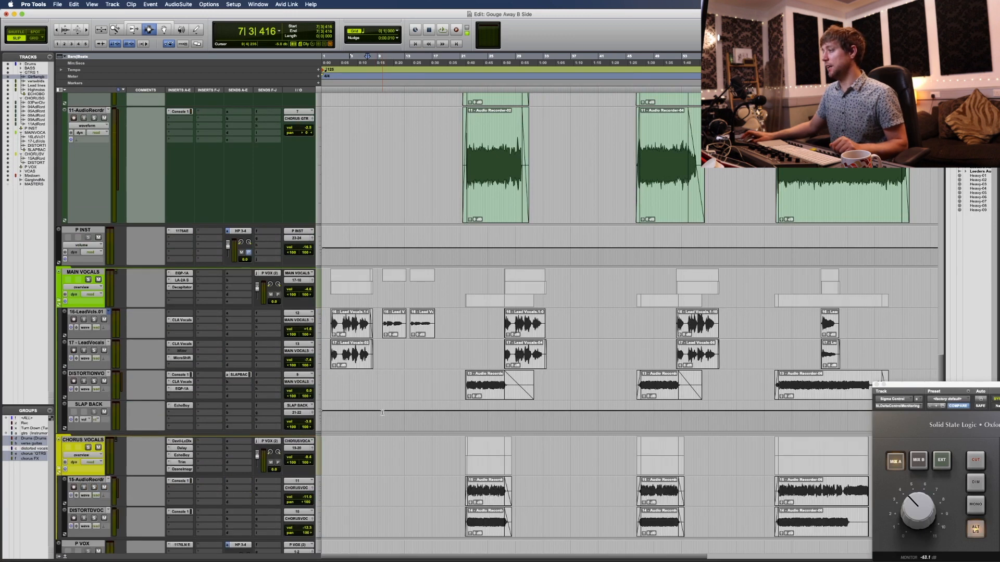
scroll(380, 484, "down", 8)
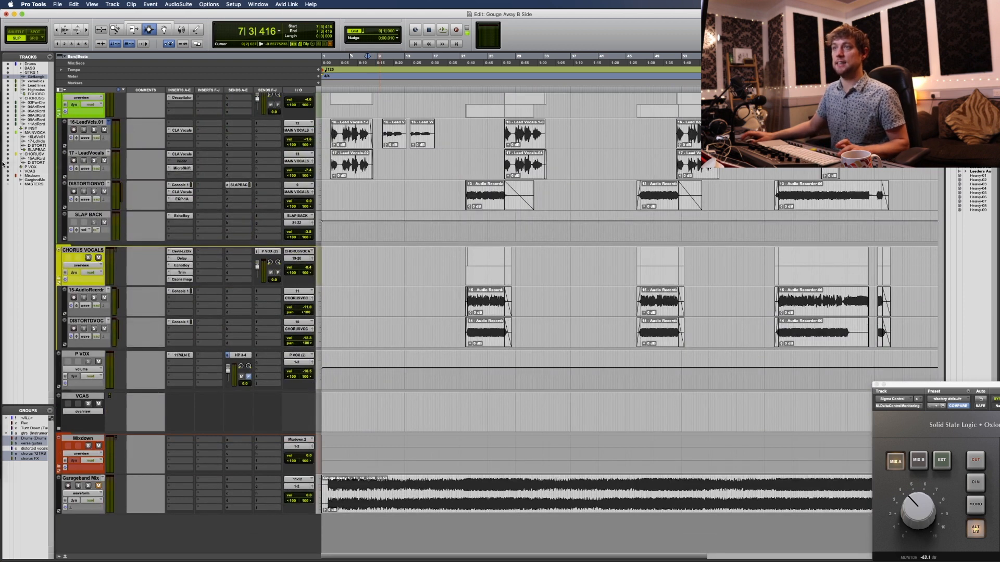
Step: Expand the Drums folder and look through the drum tracks it contains
scroll(333, 204, "up", 10)
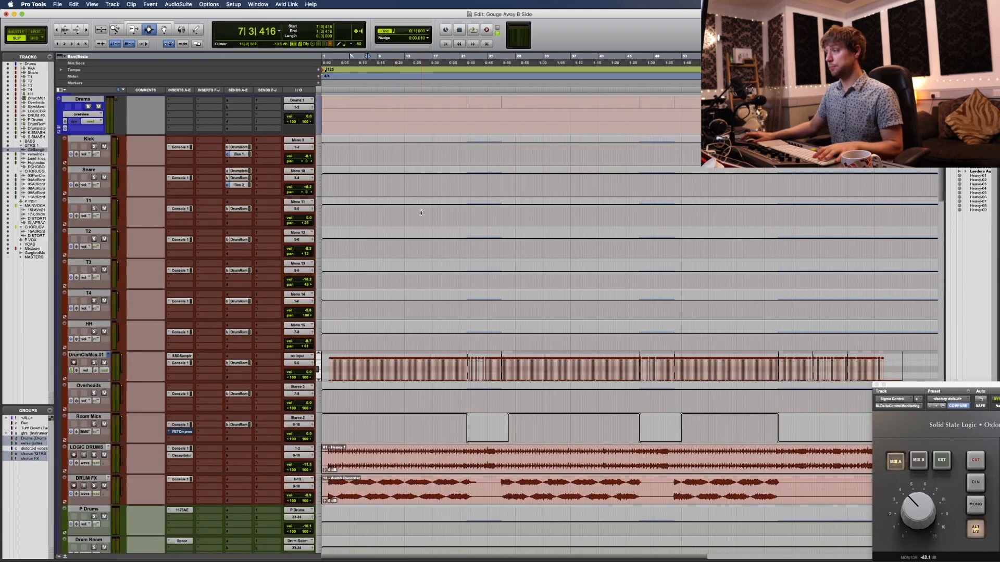
scroll(420, 214, "down", 3)
scroll(418, 213, "up", 3)
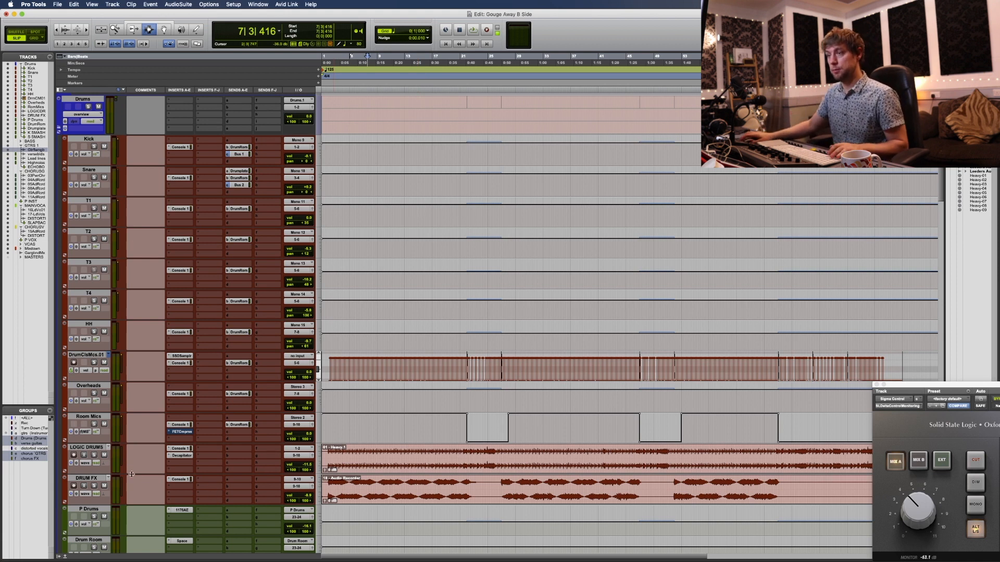
Step: Solo the LOGIC DRUMS track and raise its fader in the Mix window to slightly above 0 dB during playback
left_click(94, 455)
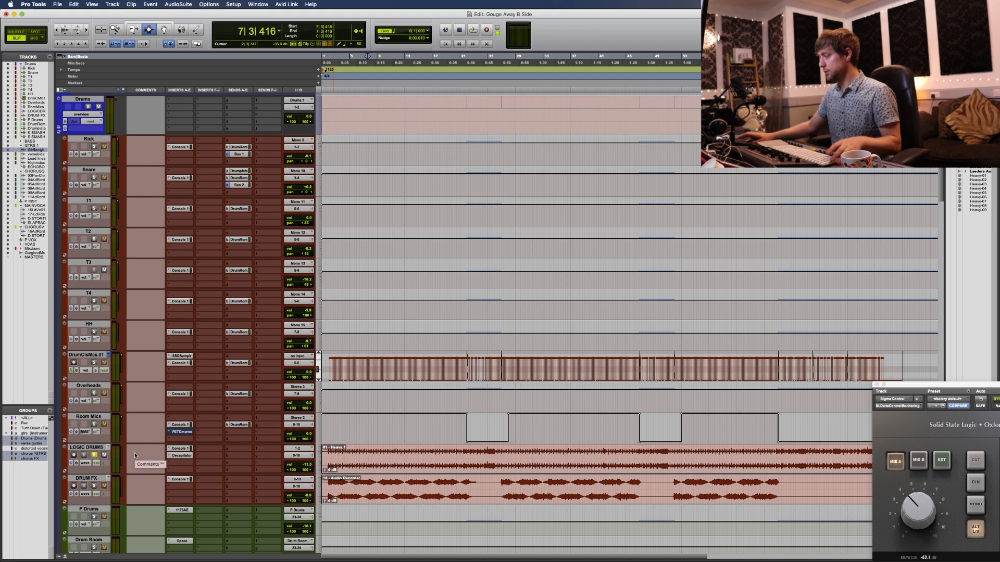
key("super+equal")
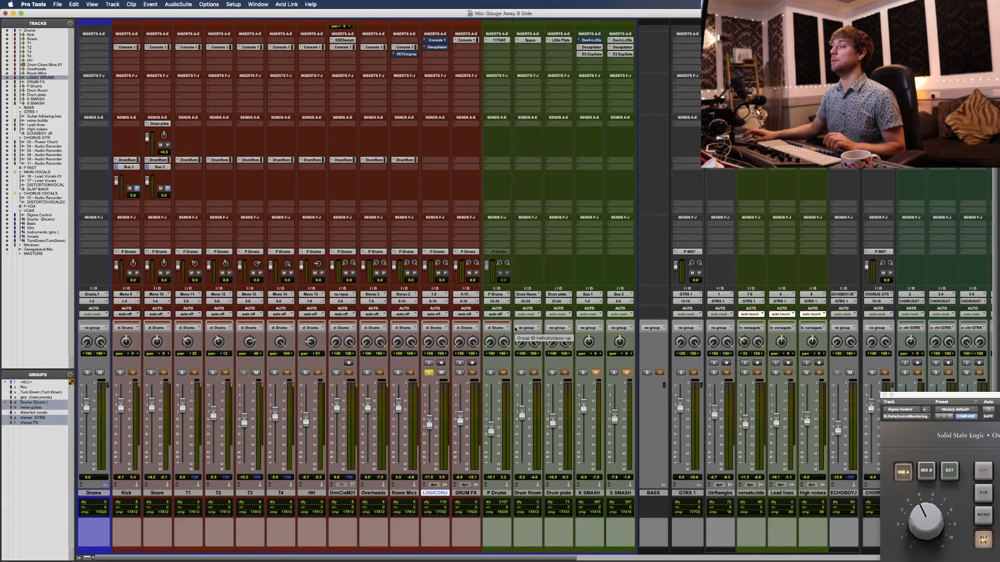
key("space")
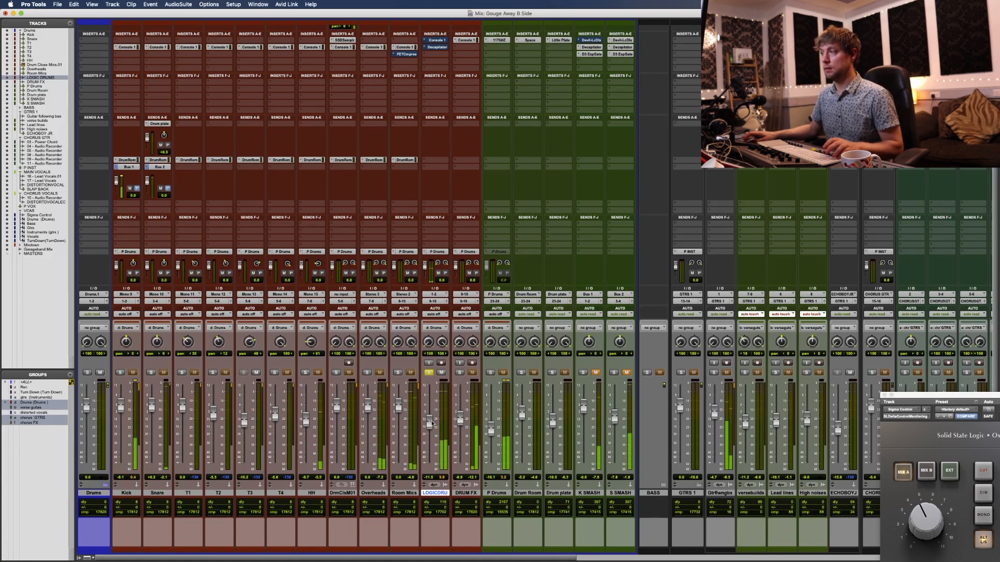
left_click_drag(430, 427, 431, 407)
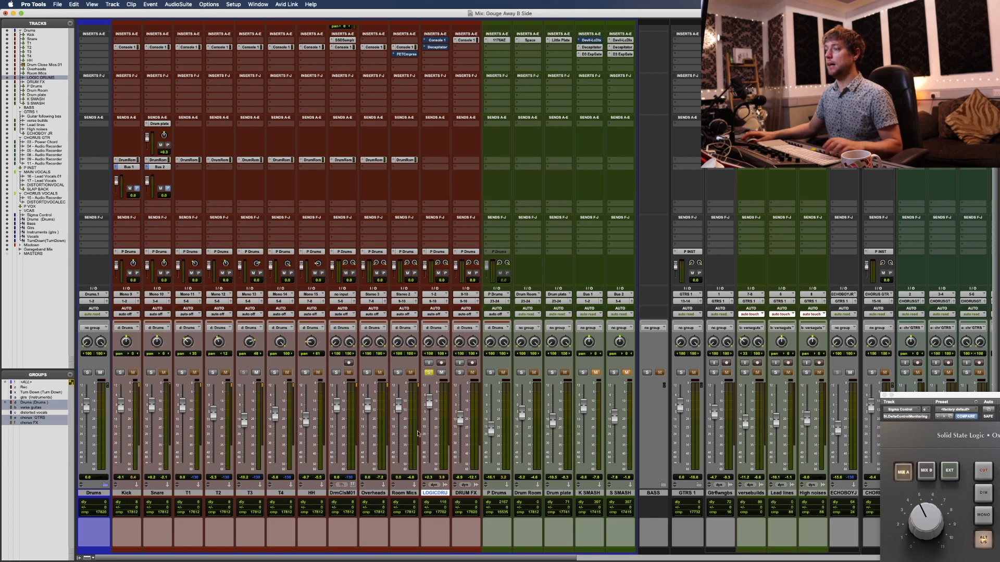
Step: Open the Steven Slate Drums plug-in on the Drum Close Mics track and show its Construct Kit view
left_click(343, 493)
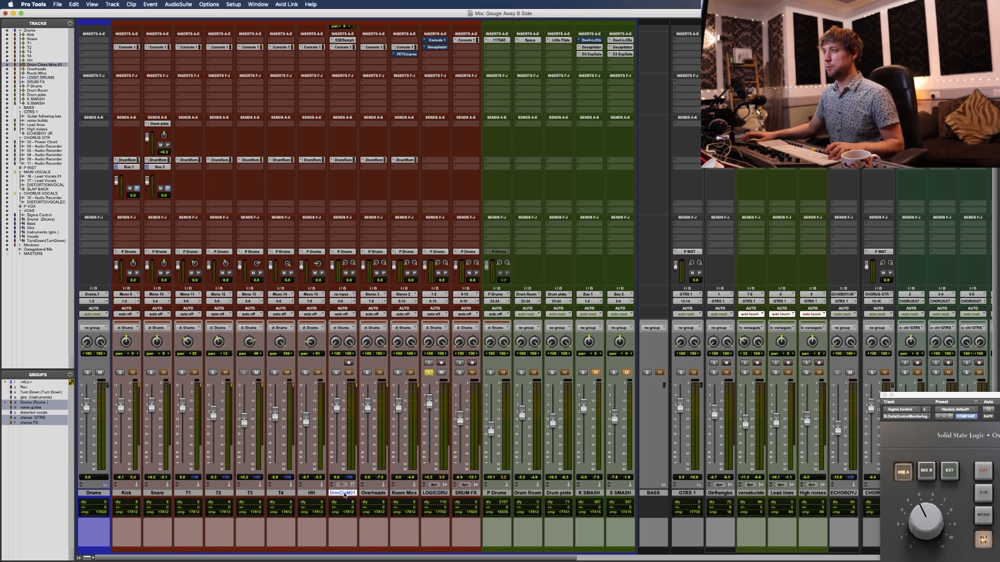
scroll(354, 260, "up", 2)
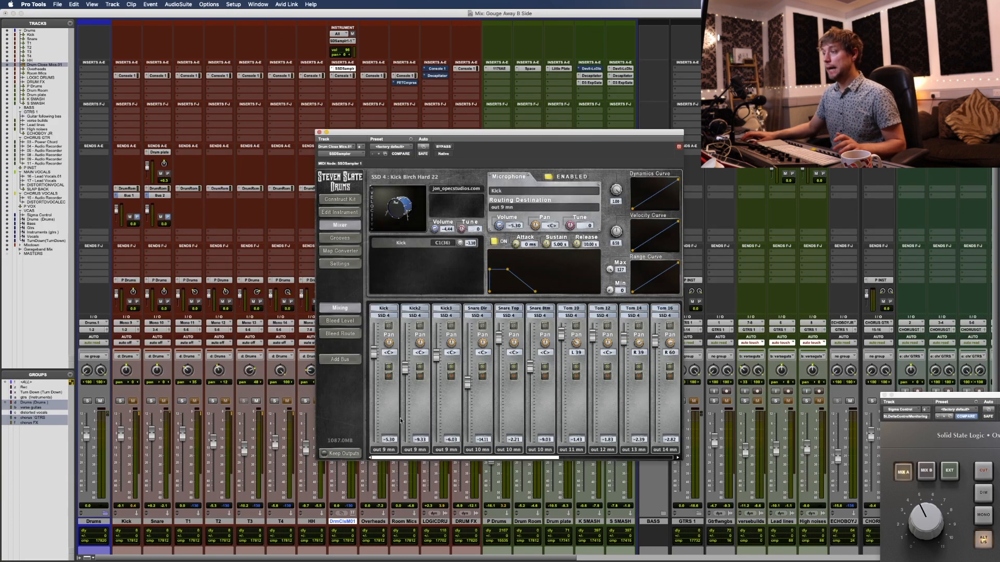
left_click(344, 200)
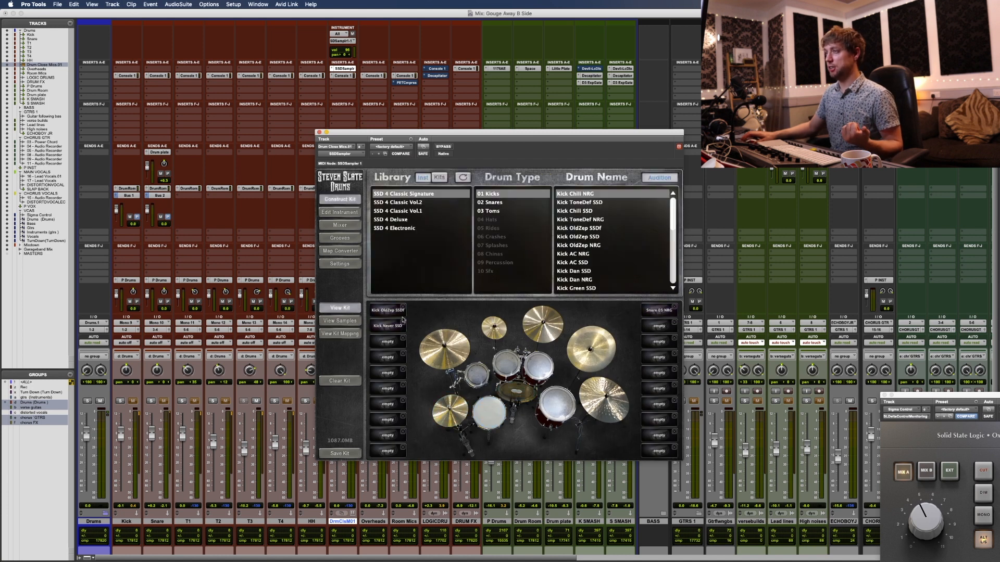
Step: Audition the kick, snare and tom samples of the Steven Slate Drums kit, moving the plug-in window clear of the channel strips
left_click(518, 394)
left_click(512, 392)
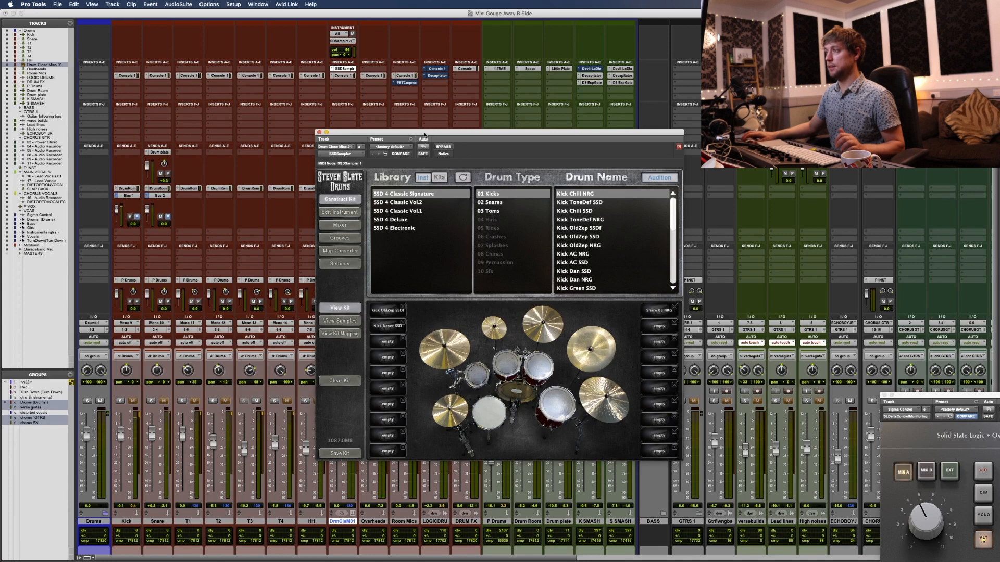
left_click_drag(420, 139, 460, 78)
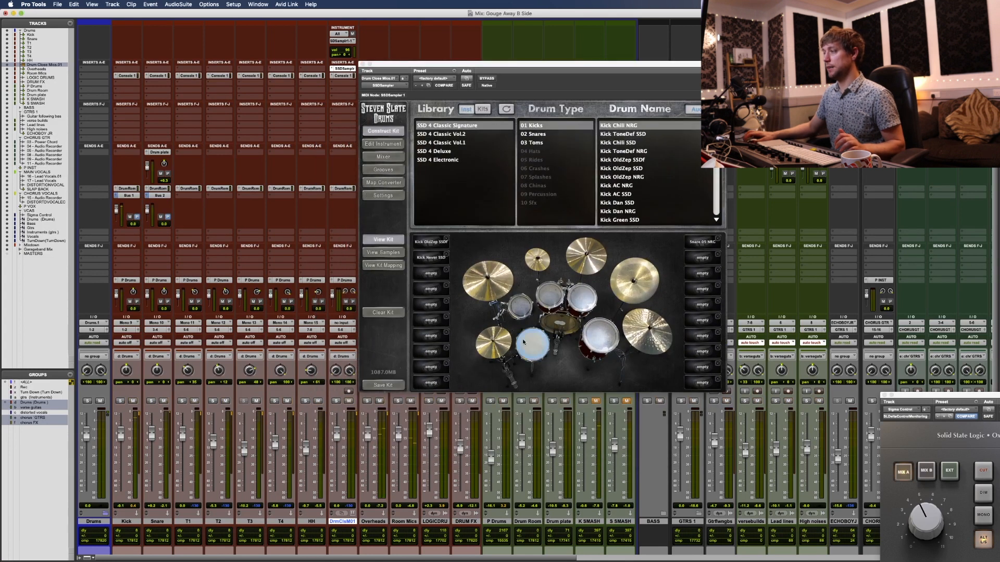
left_click(539, 323)
left_click(428, 242)
left_click(429, 260)
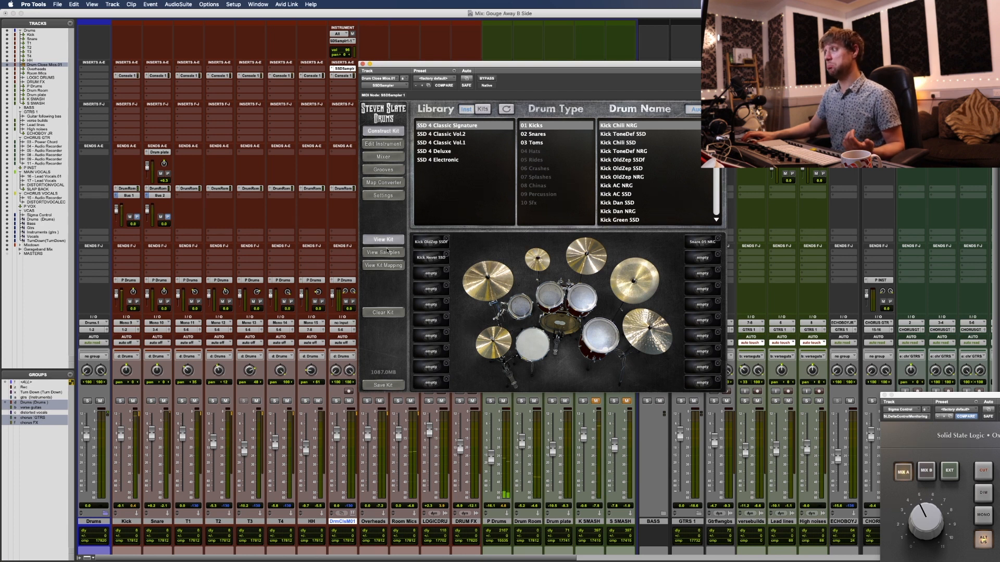
left_click(545, 343)
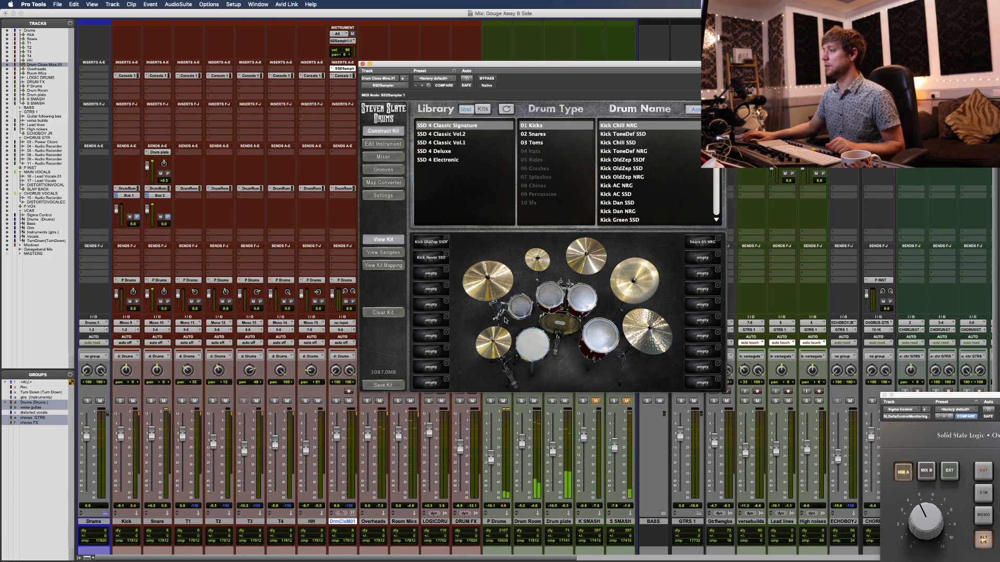
left_click(574, 300)
left_click(575, 301)
left_click(589, 333)
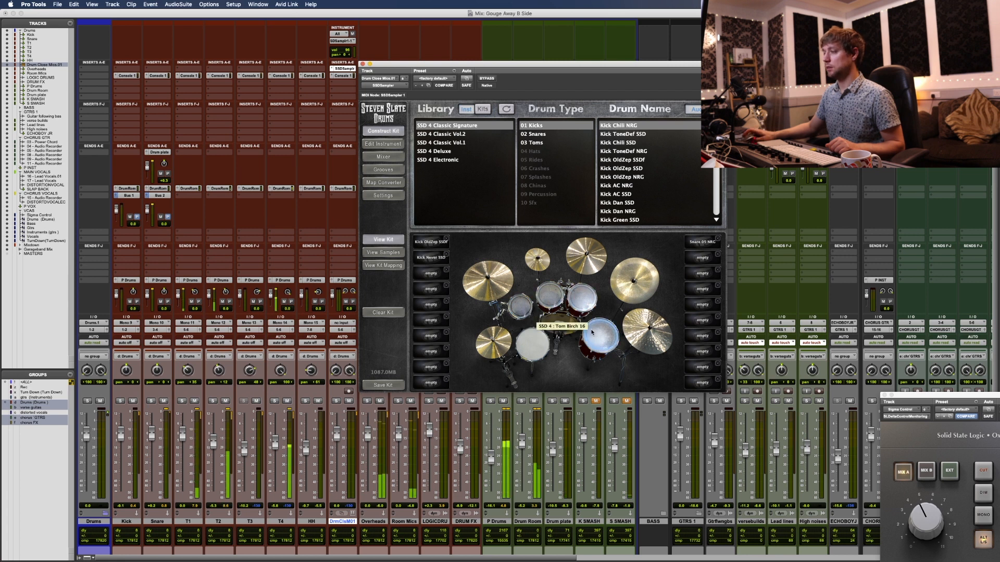
left_click_drag(507, 64, 736, 19)
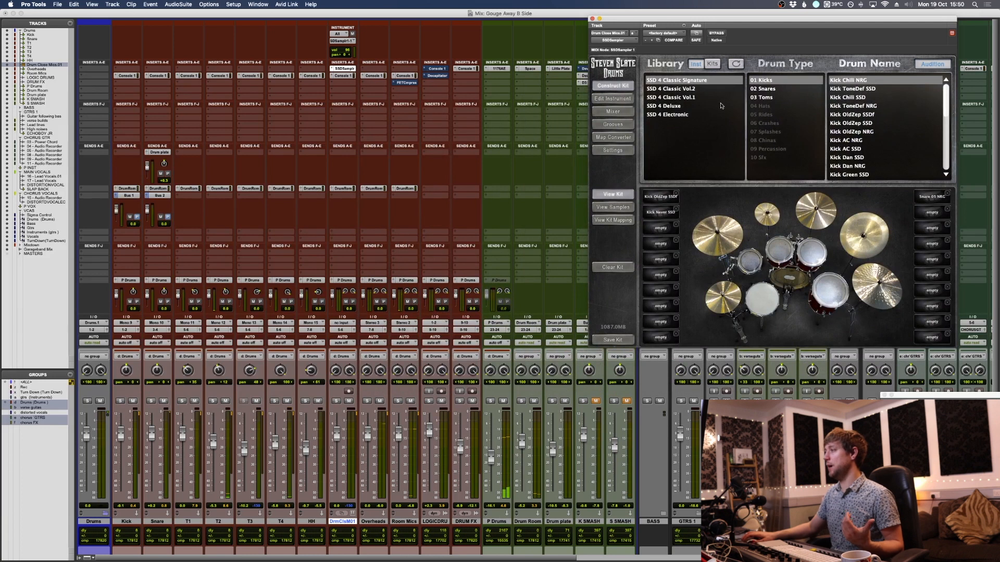
Step: Examine the Steven Slate Drums mixer's output assignments and the bleed routing across the kit's channels
left_click(621, 109)
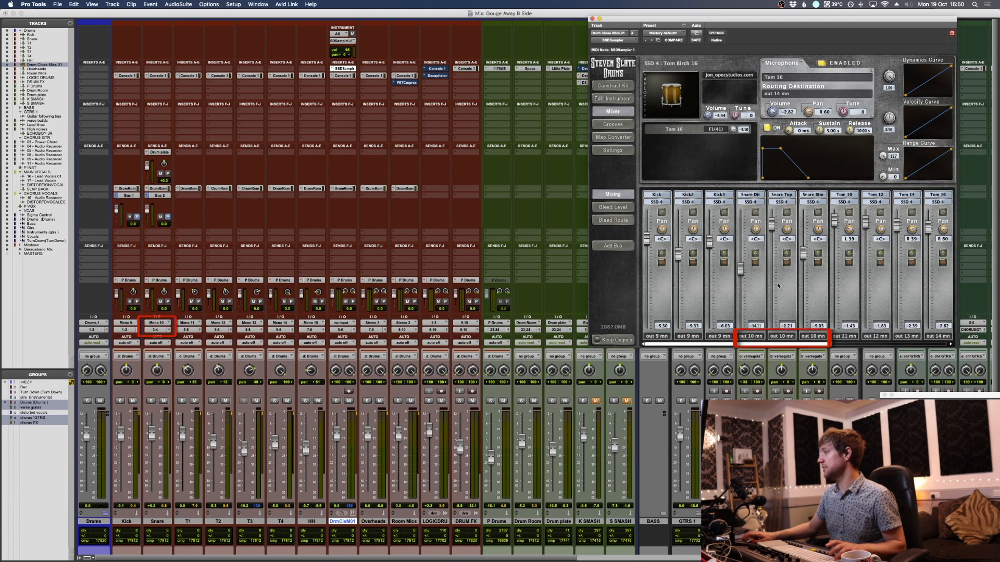
left_click_drag(759, 343, 919, 342)
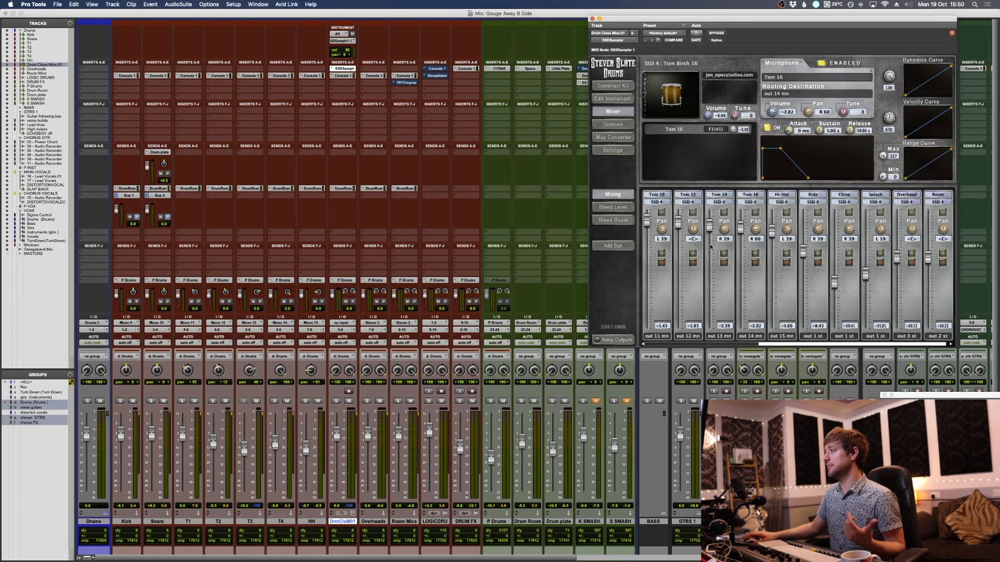
left_click(620, 218)
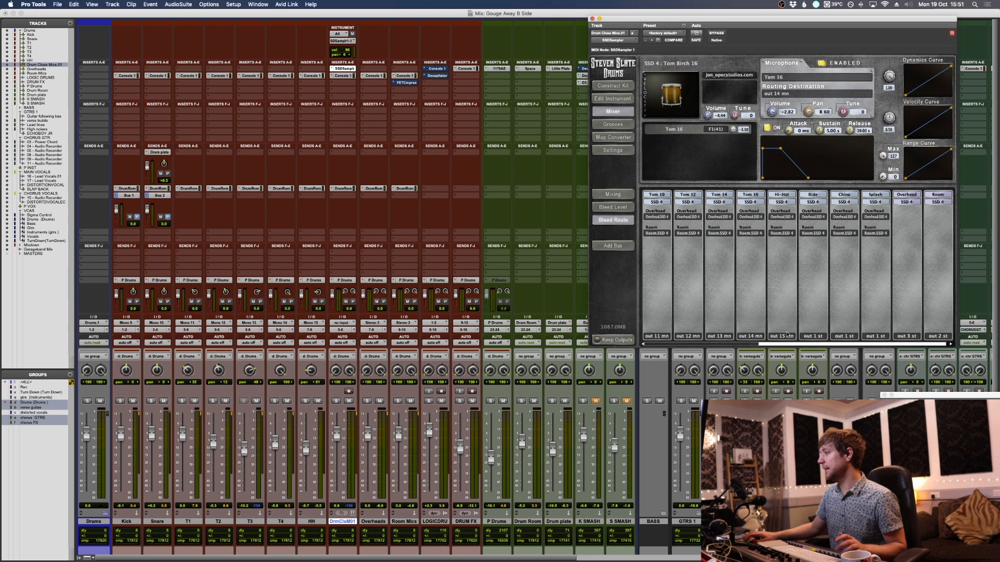
left_click_drag(787, 344, 653, 343)
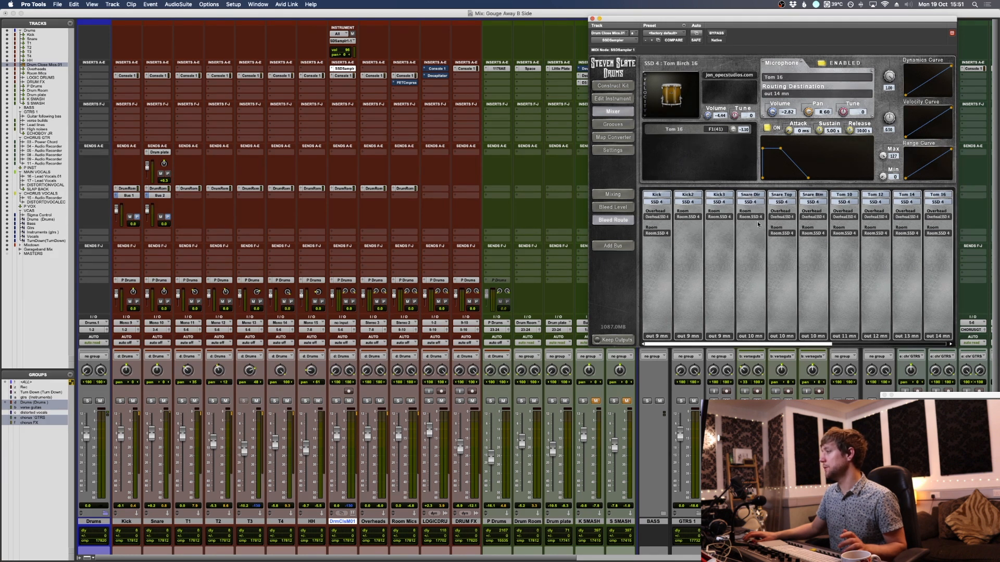
Step: Look through the Kick track's input choices down to the SSDSampler plug-in outputs, leaving the input as it is
left_click(134, 323)
left_click(178, 378)
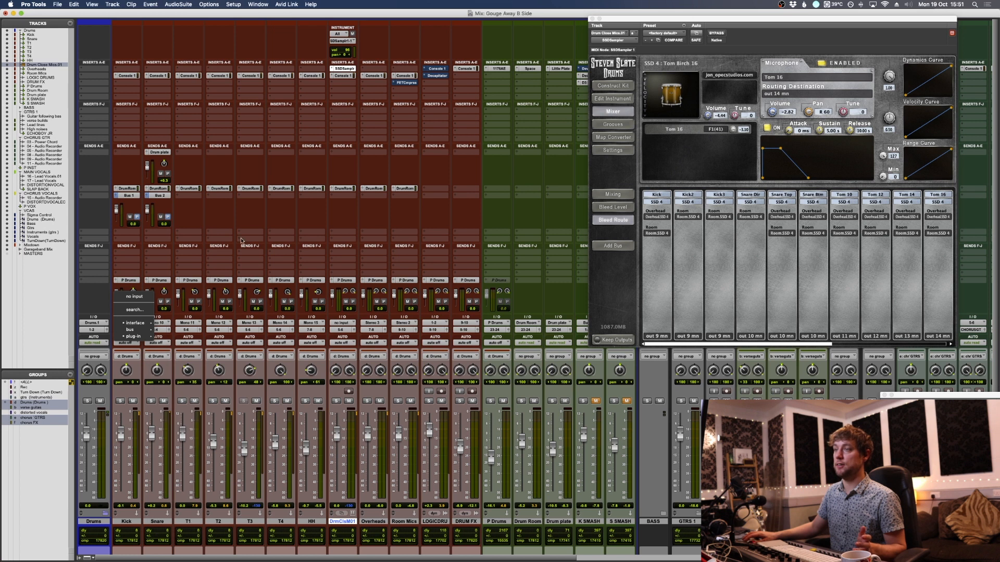
left_click(127, 322)
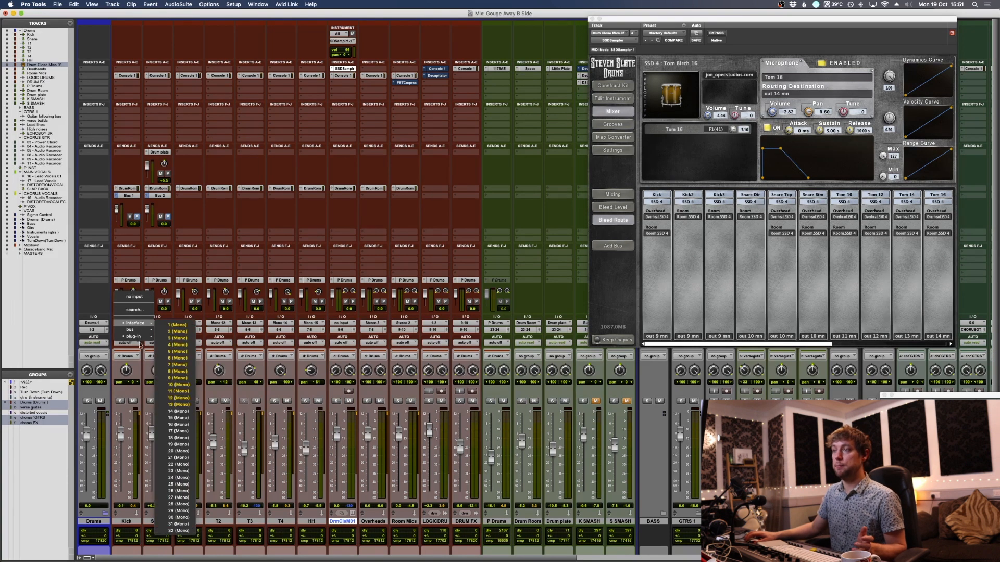
mouse_move(138, 337)
mouse_move(234, 335)
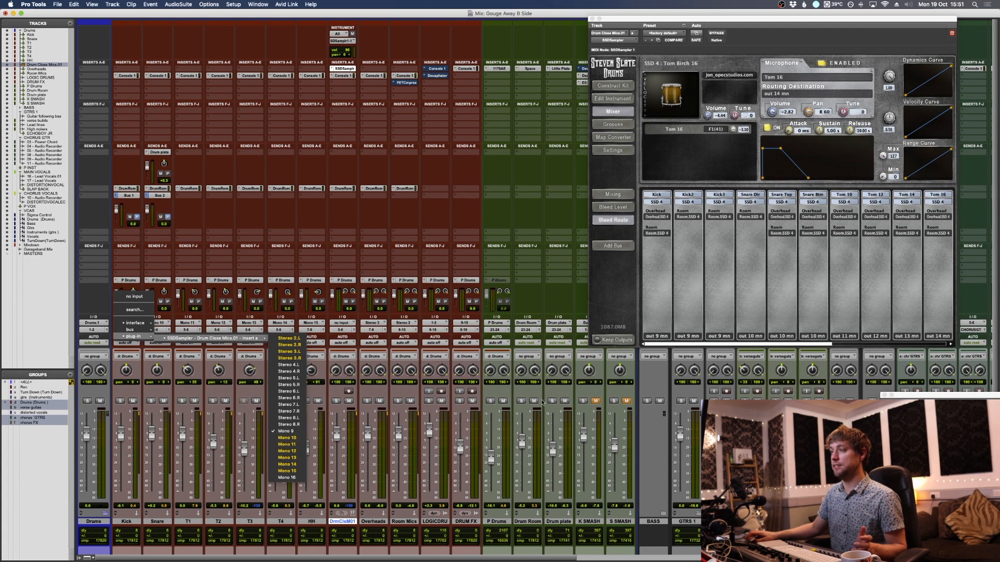
left_click(217, 357)
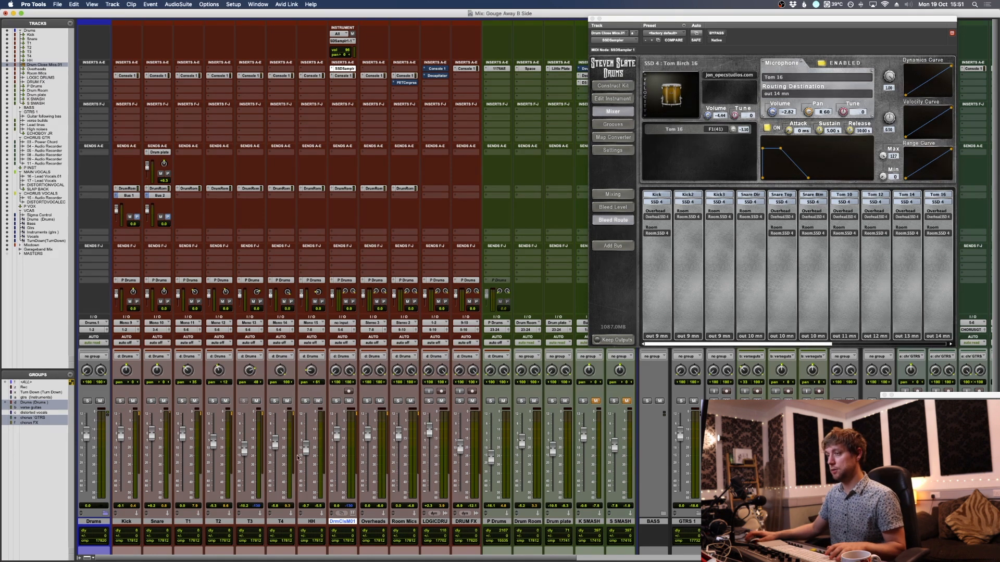
Step: Select the tracks from Kick to DRUM FX, solo them, and toggle the Room Mics and Overheads solos during playback
left_click(133, 521)
left_click(466, 522, "shift")
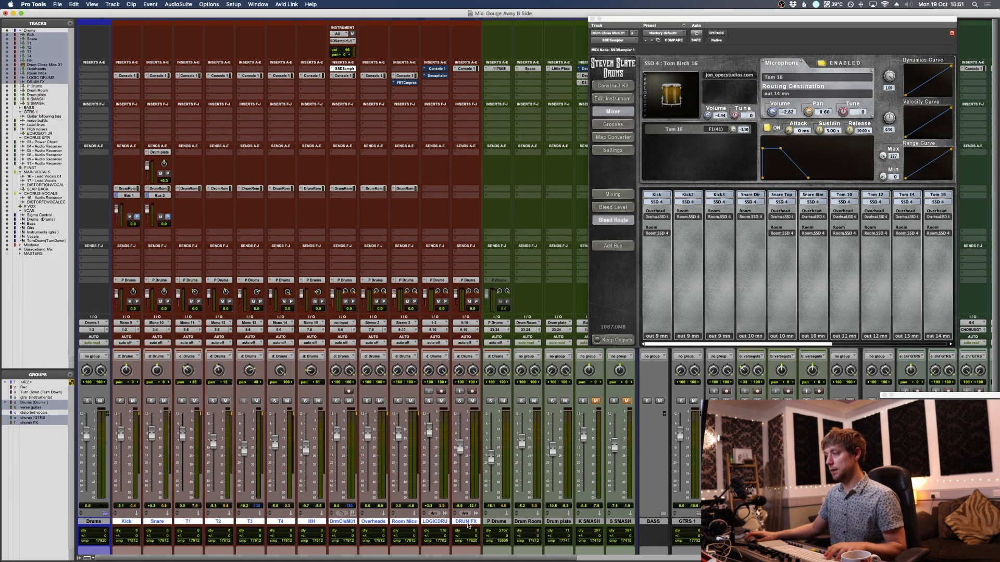
key("shift+s")
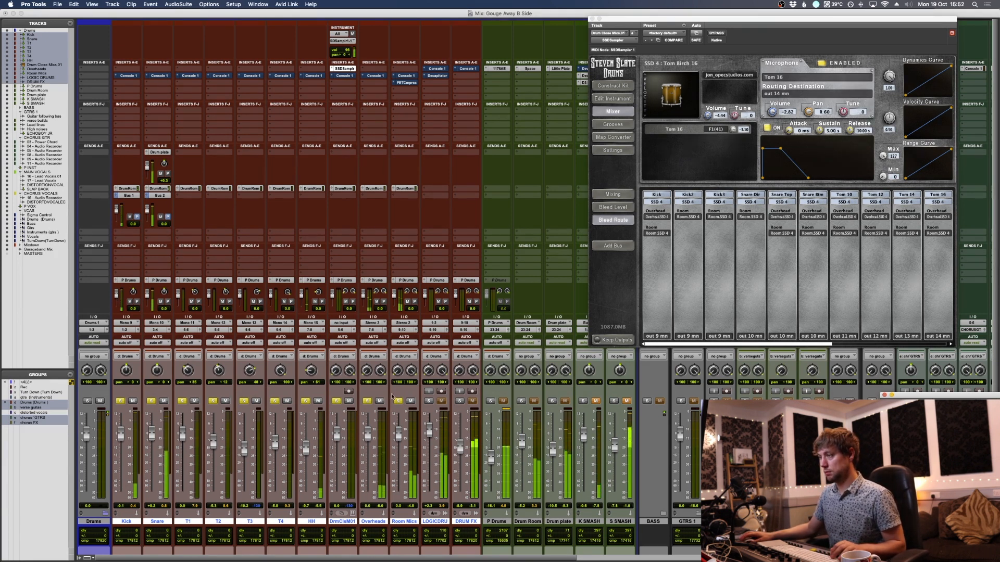
left_click(398, 402)
left_click(368, 401)
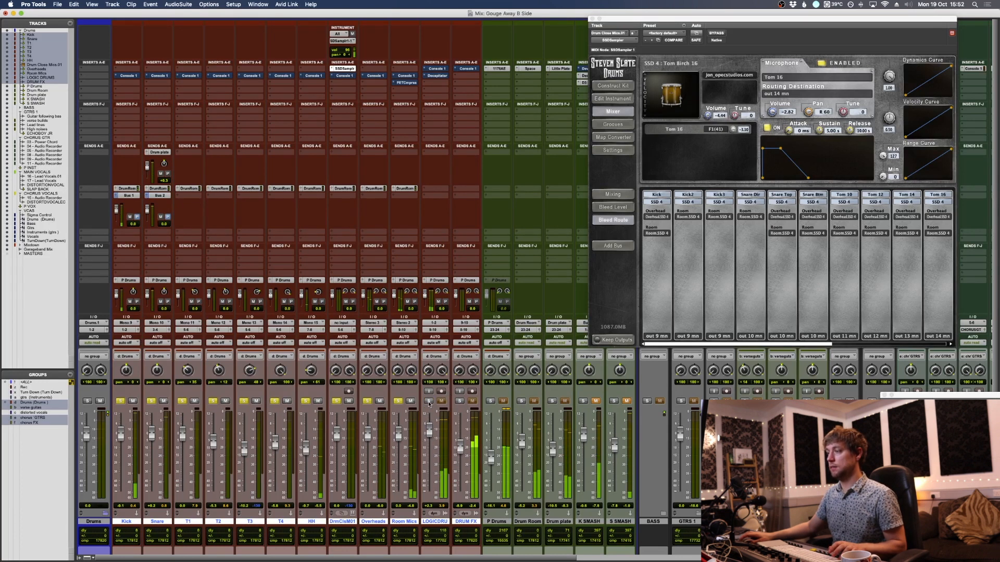
Step: Examine the Console 1 settings of the Room Mics and Overheads channels while auditioning the drums
key("space")
key("shift+a")
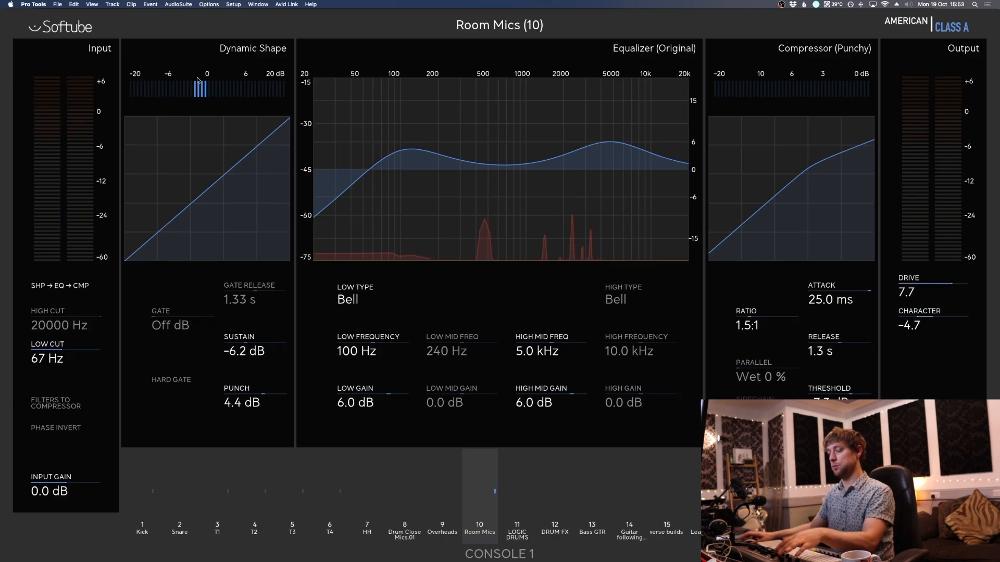
key("space")
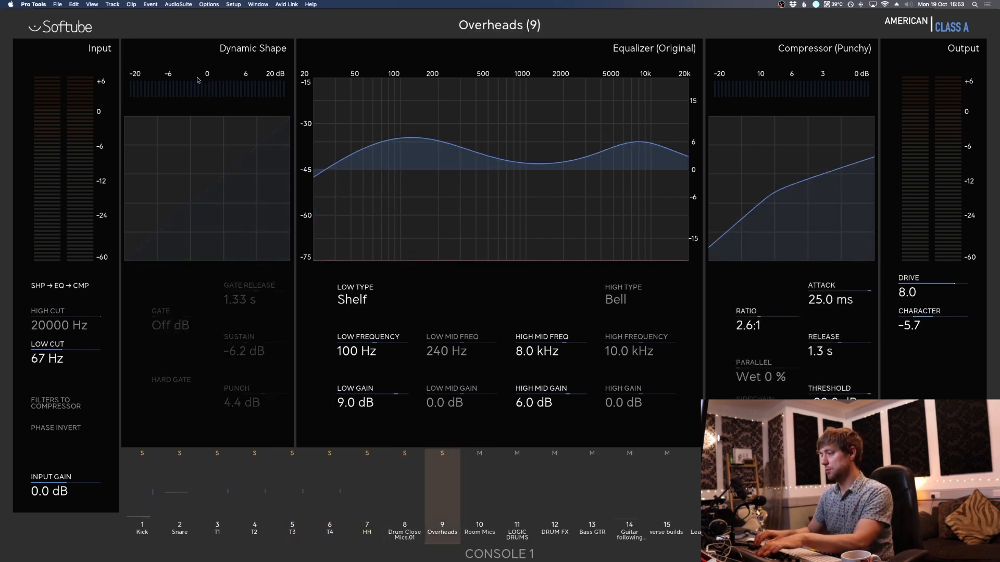
key("space")
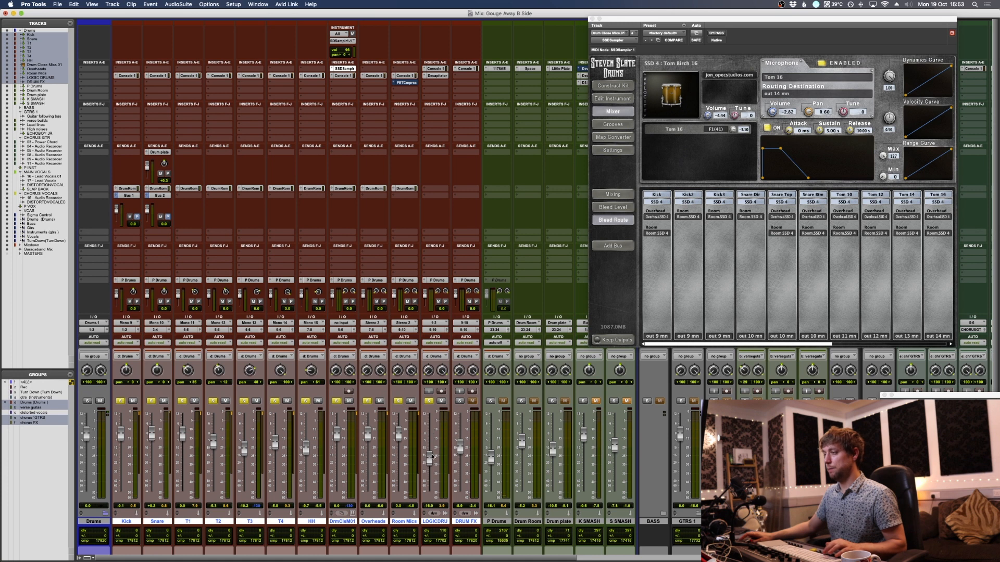
Step: Adjust the LOGIC DRUMS fader, and show the whole song in the Edit window without the Steven Slate Drums plug-in
left_click_drag(433, 457, 431, 450)
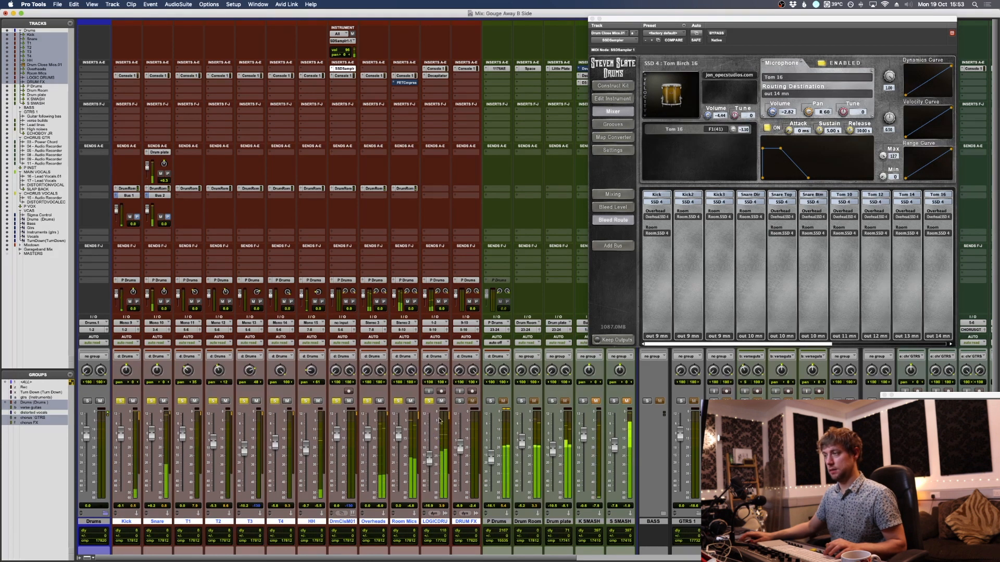
key("super+equal")
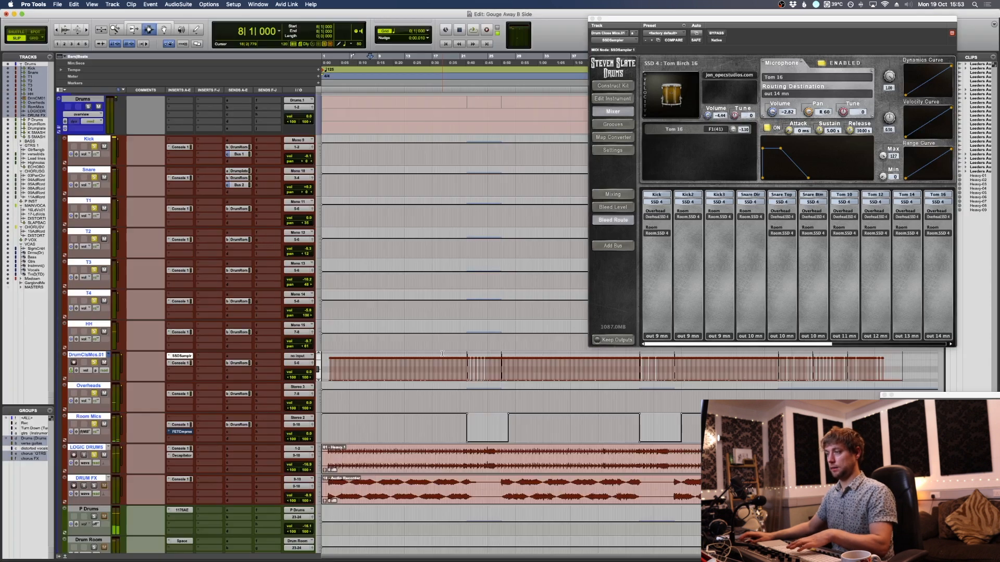
left_click(592, 19)
key("super+bracketleft")
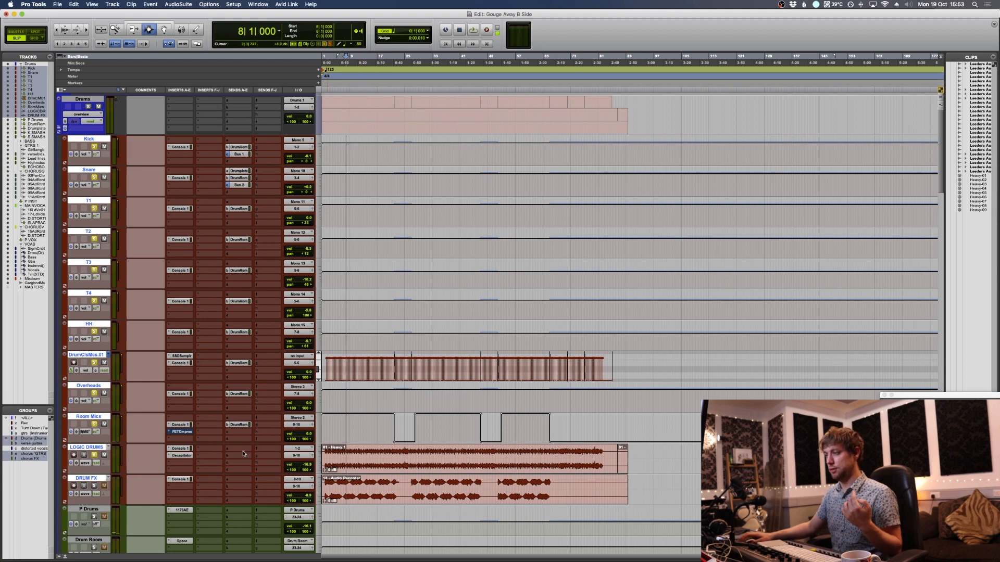
Step: Audition the soloed DRUM FX track from bar 2 and return to the Mix window
left_click(346, 465)
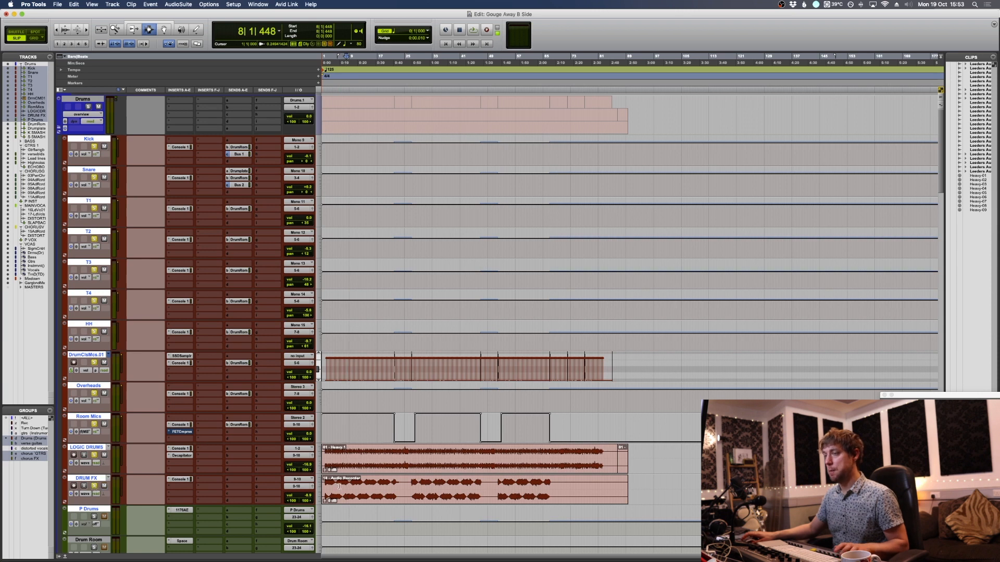
left_click(327, 484)
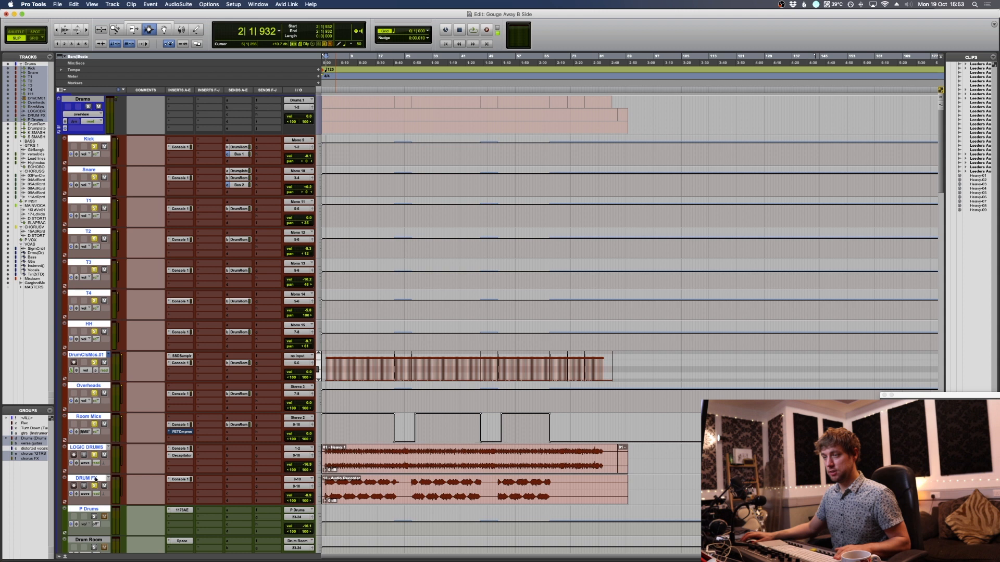
key("space")
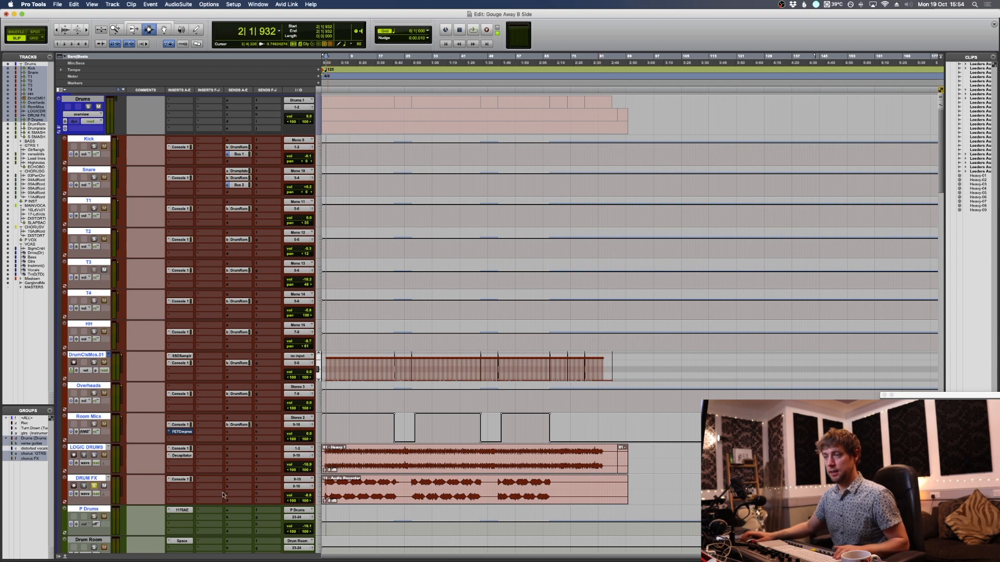
key("super+equal")
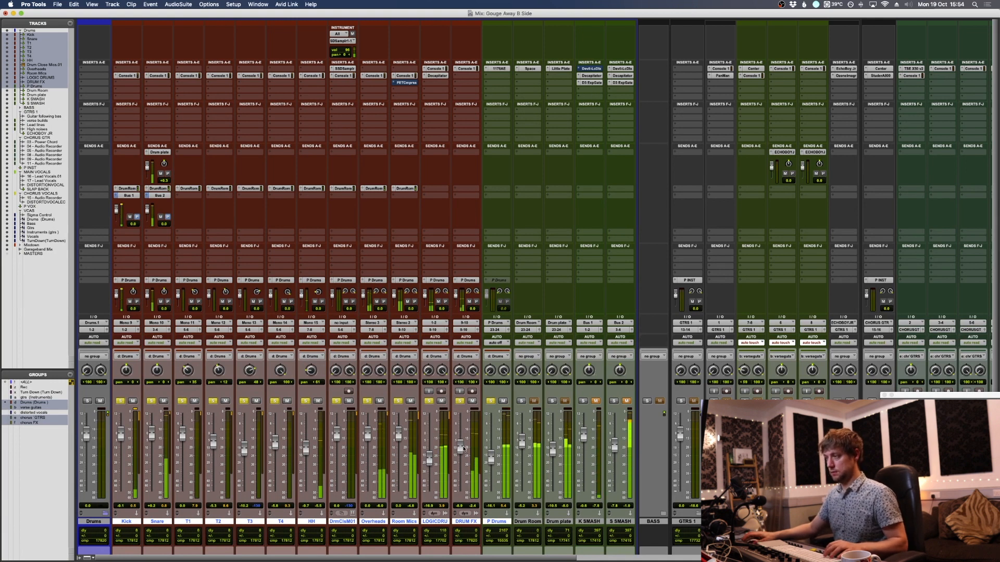
Step: Start importing session data and browse to the Session File Backups folder of the Gouge Away B Side session
key("alt+shift+i")
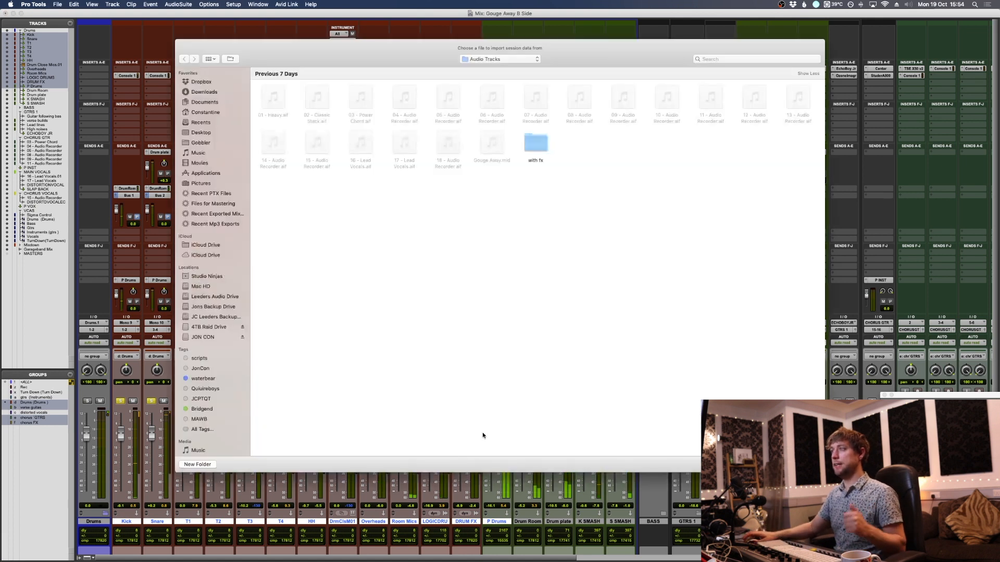
left_click(487, 59)
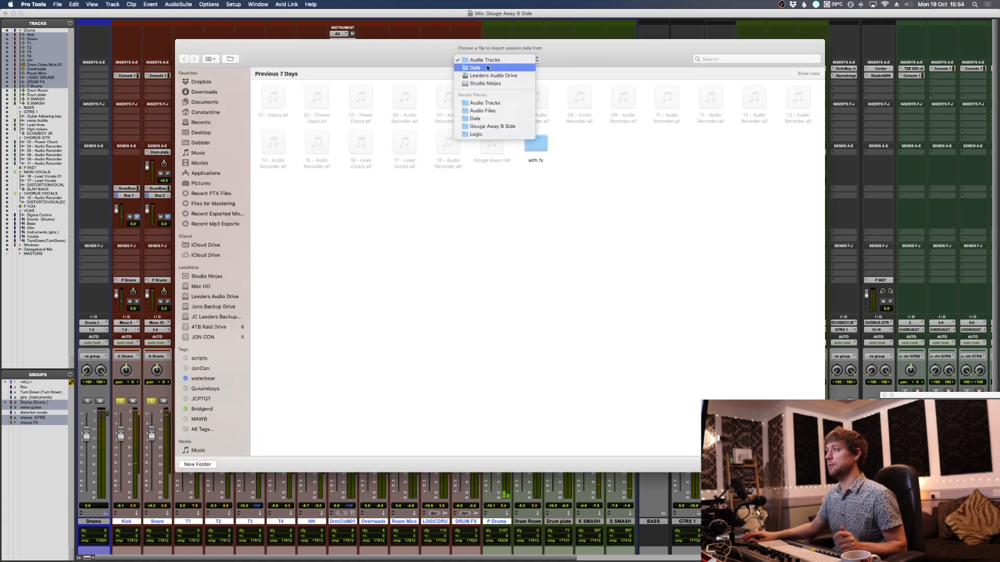
left_click(489, 68)
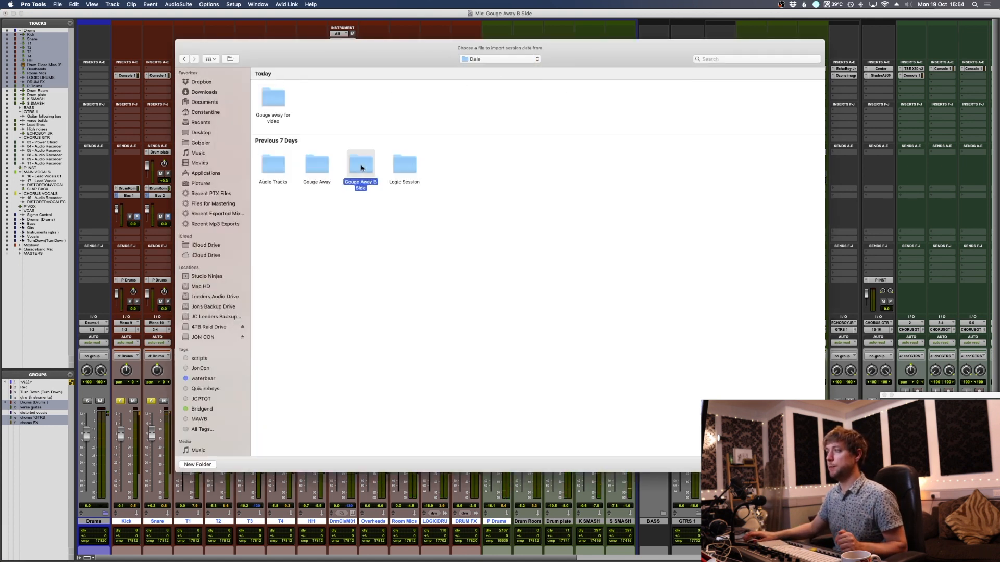
double_click(362, 166)
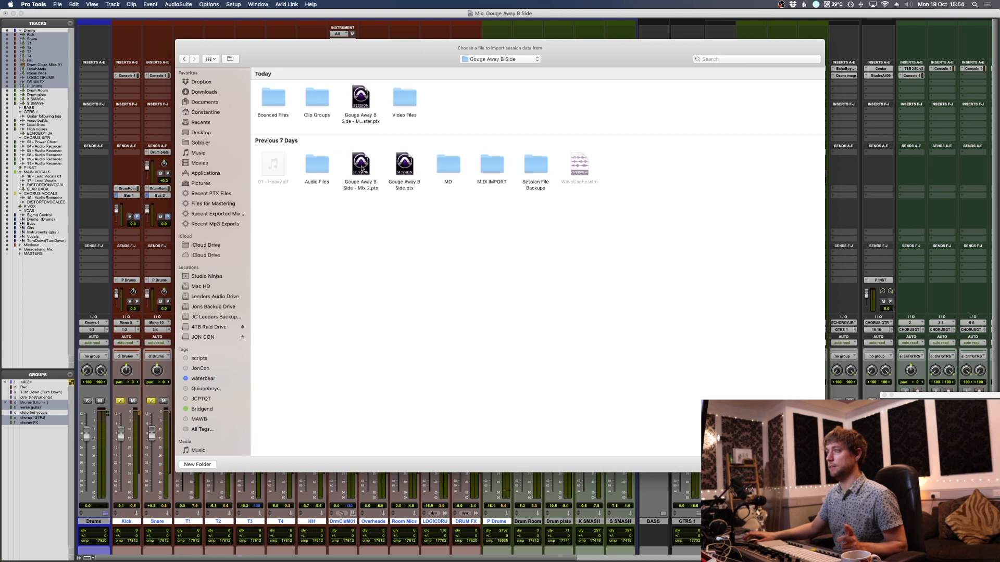
left_click(396, 159)
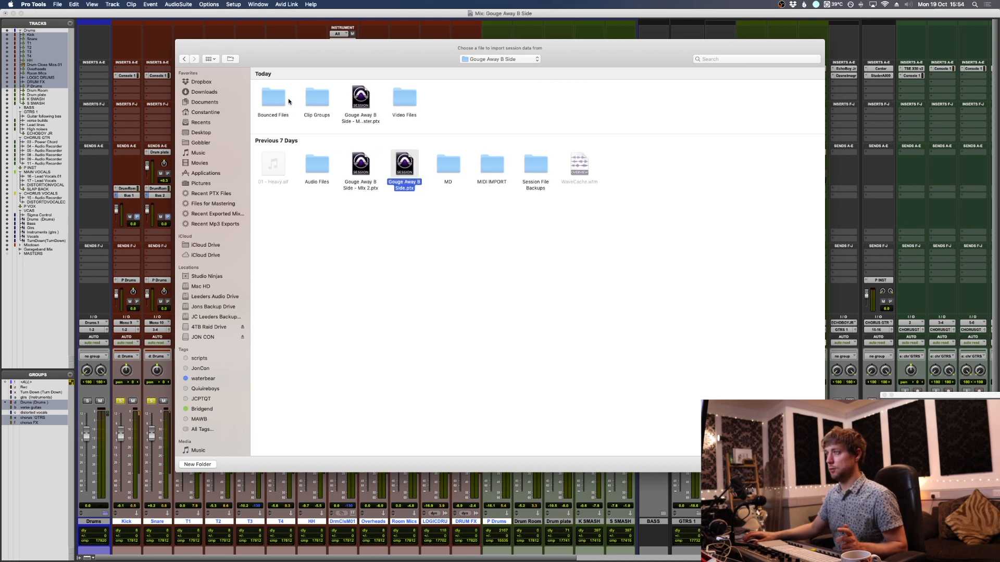
double_click(523, 165)
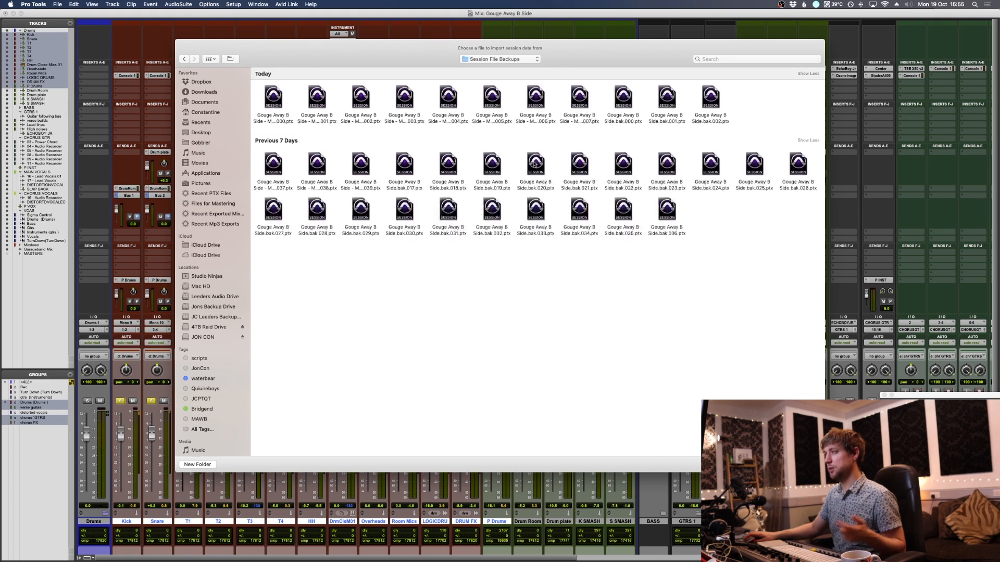
Step: Show the session backups as a detailed list and open Gouge Away B Side.bak.000.ptx as the import source
left_click(210, 58)
left_click(237, 94)
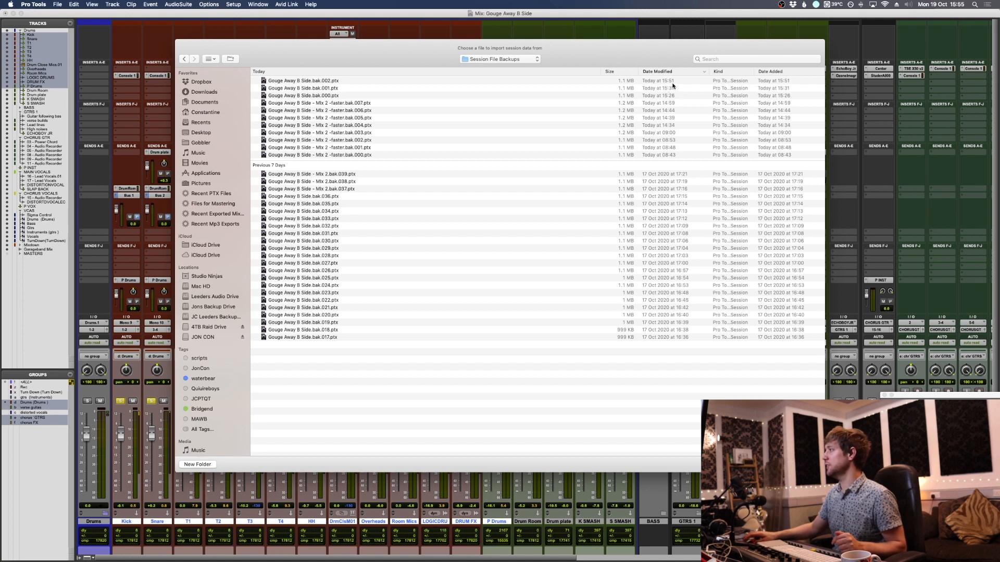
left_click(594, 98)
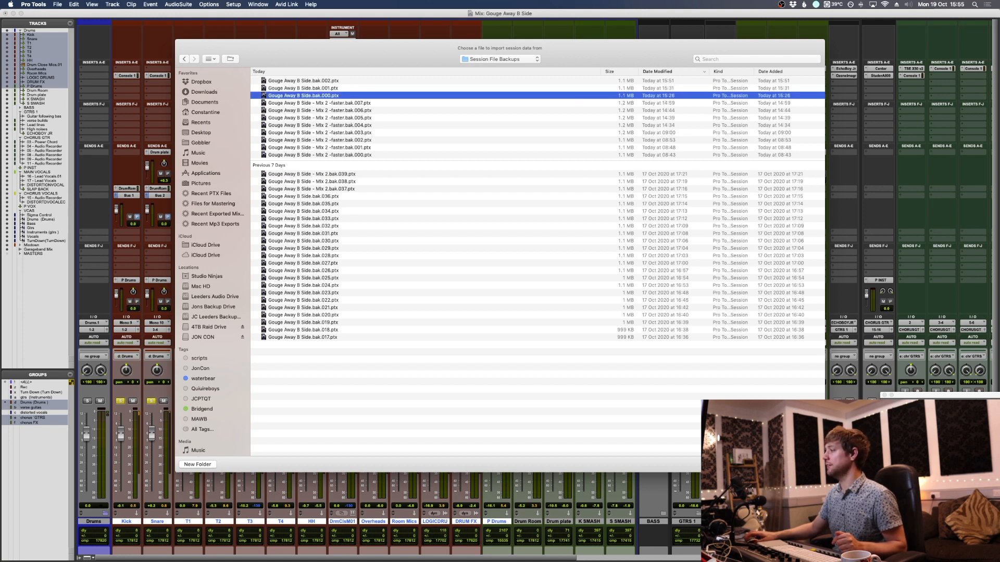
left_click(805, 465)
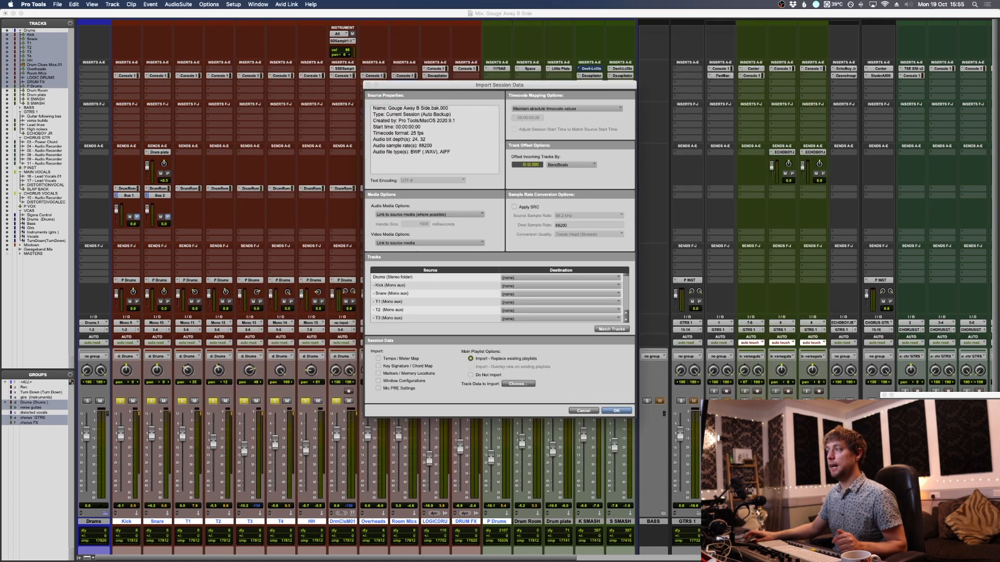
Step: Match the source tracks, set the main playlists to Do Not Import, clear the track data options, and close the Import Session Data dialog
left_click(612, 329)
left_click_drag(541, 418, 543, 536)
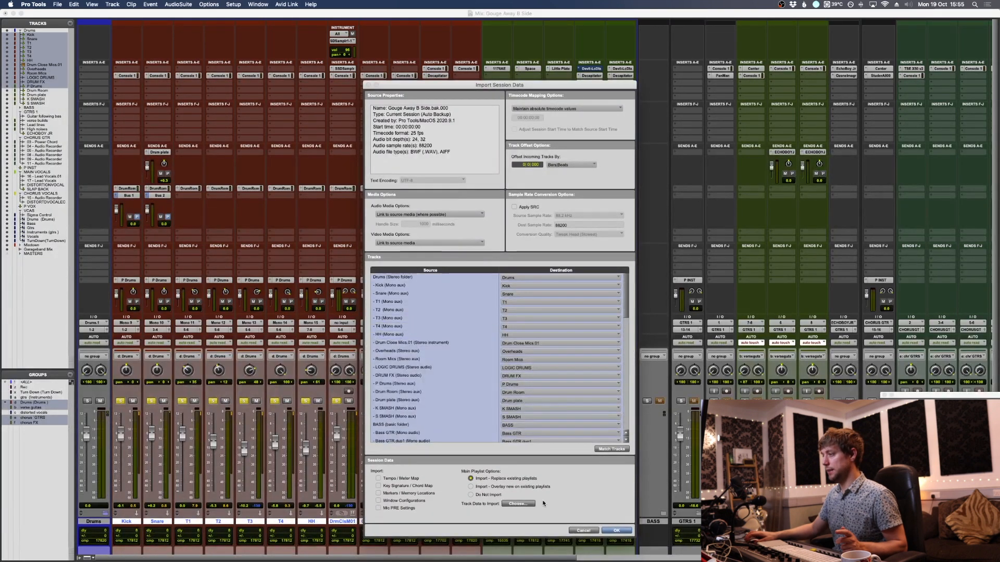
left_click(493, 495)
left_click(532, 503)
left_click(420, 181, "alt")
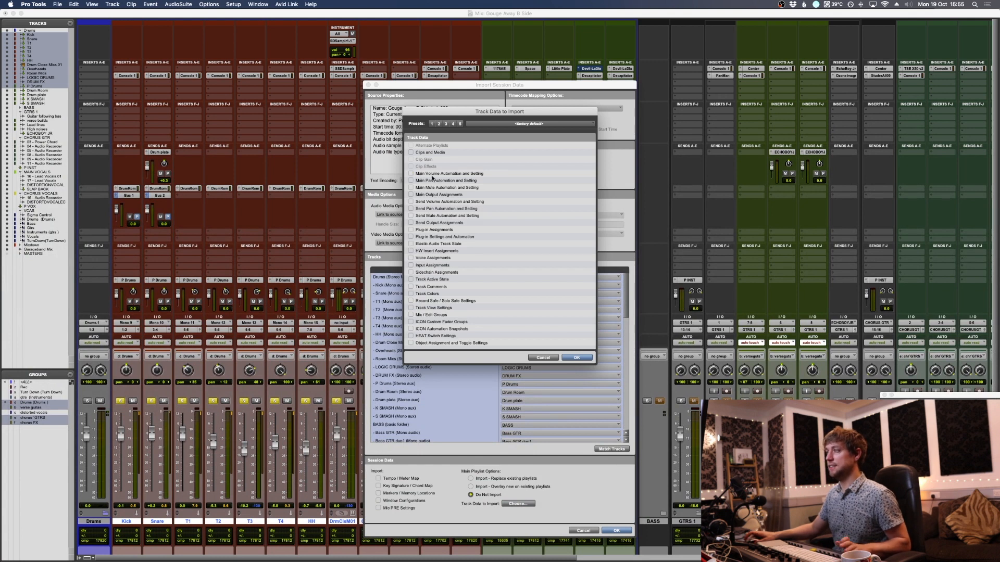
left_click(577, 358)
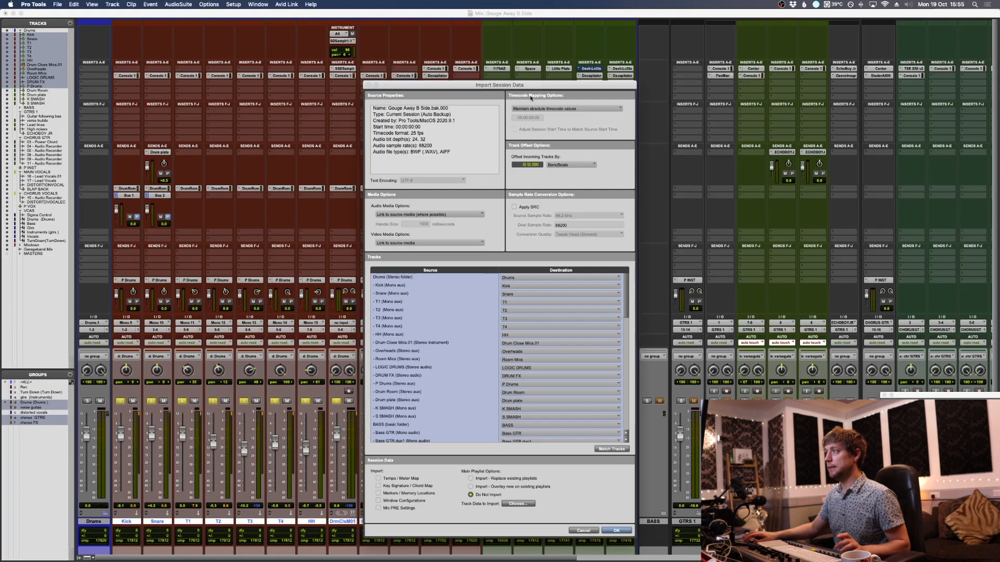
left_click_drag(518, 88, 757, 49)
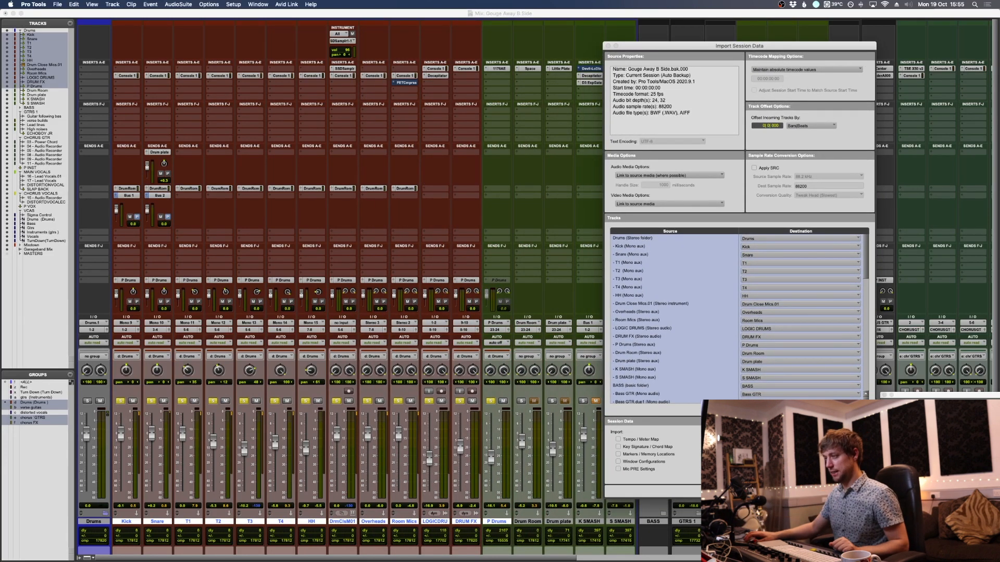
key("Escape")
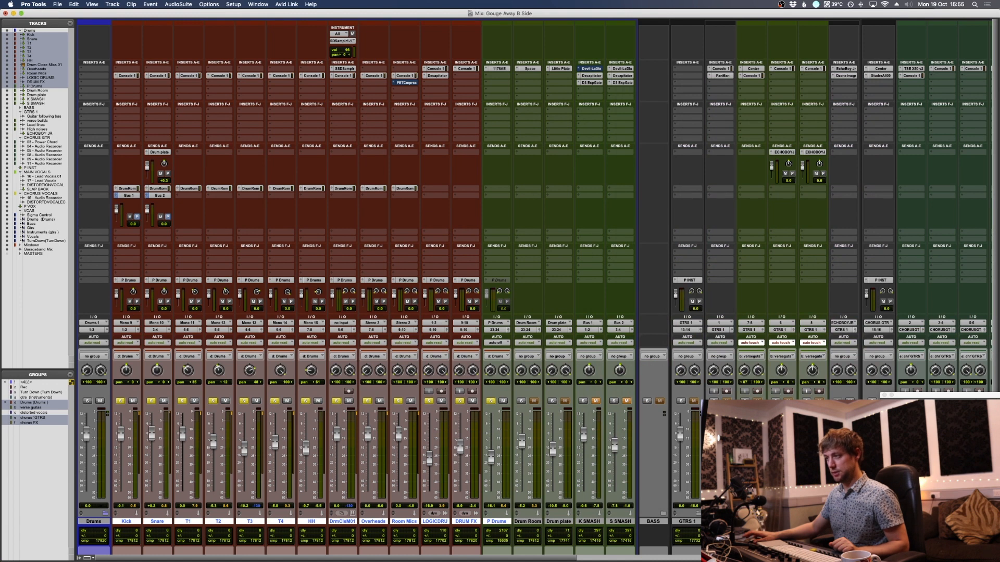
Step: Play the song with all tracks selected, unsolo P Drums, and expand the BASS folder track
key("super+a")
key("space")
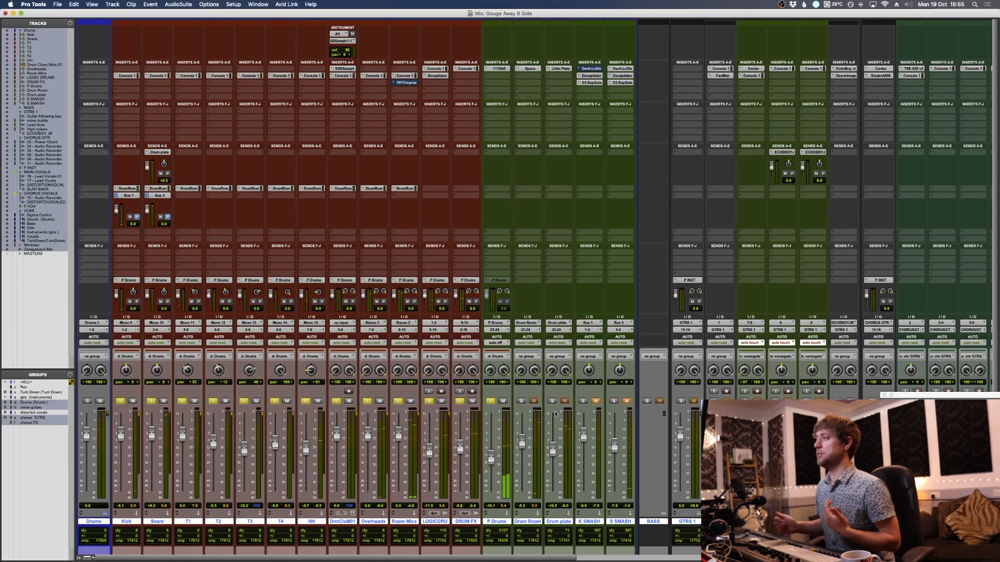
left_click(490, 400)
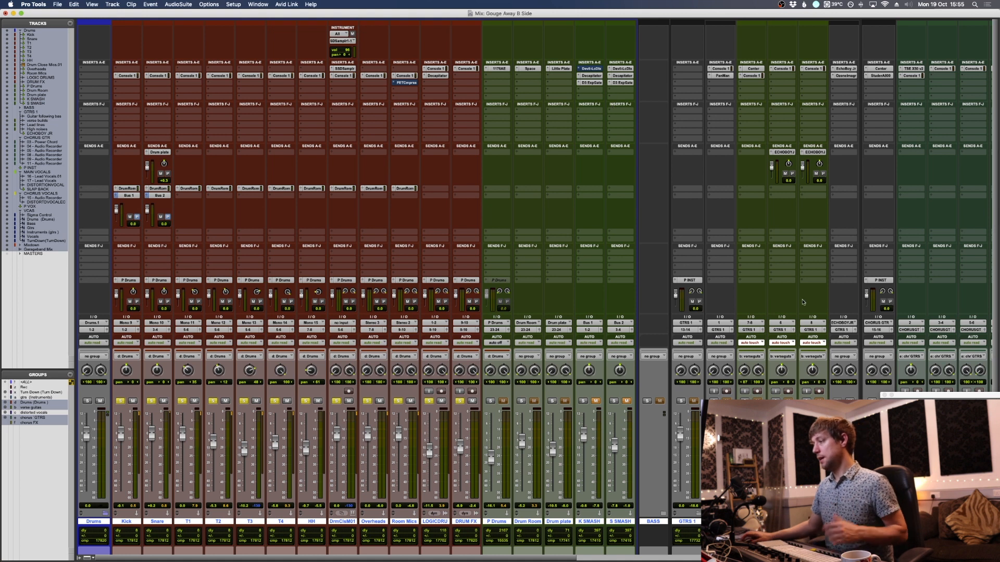
left_click(663, 515)
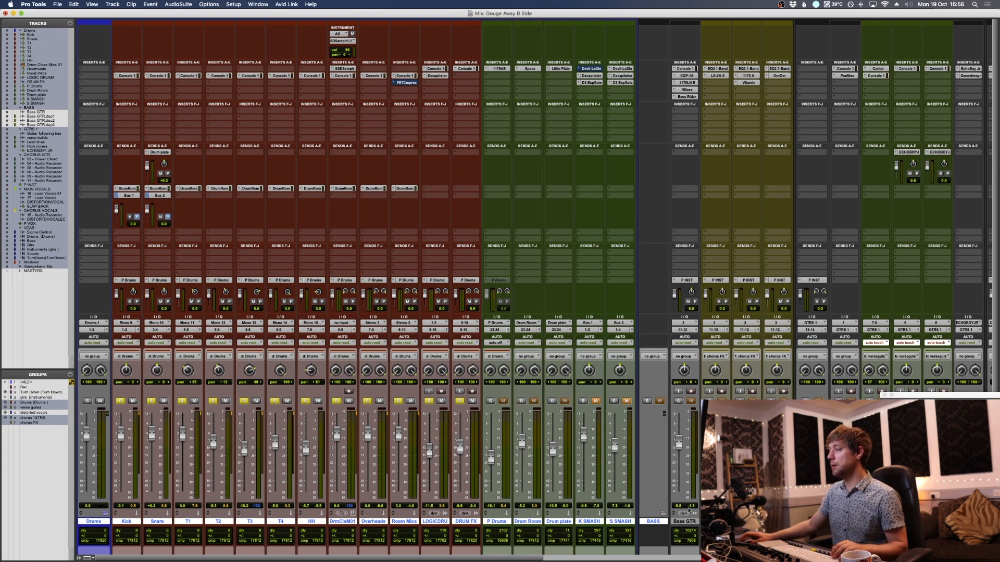
Step: Open the Space reverb on the Drum Room track and audition Drum Room soloed on its own
left_click(529, 68)
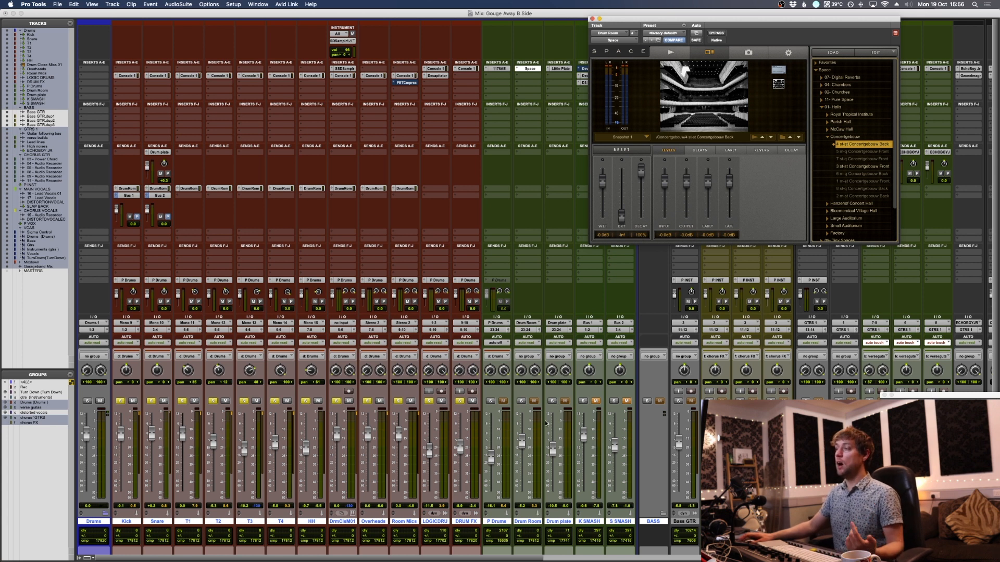
left_click(521, 401)
key("space")
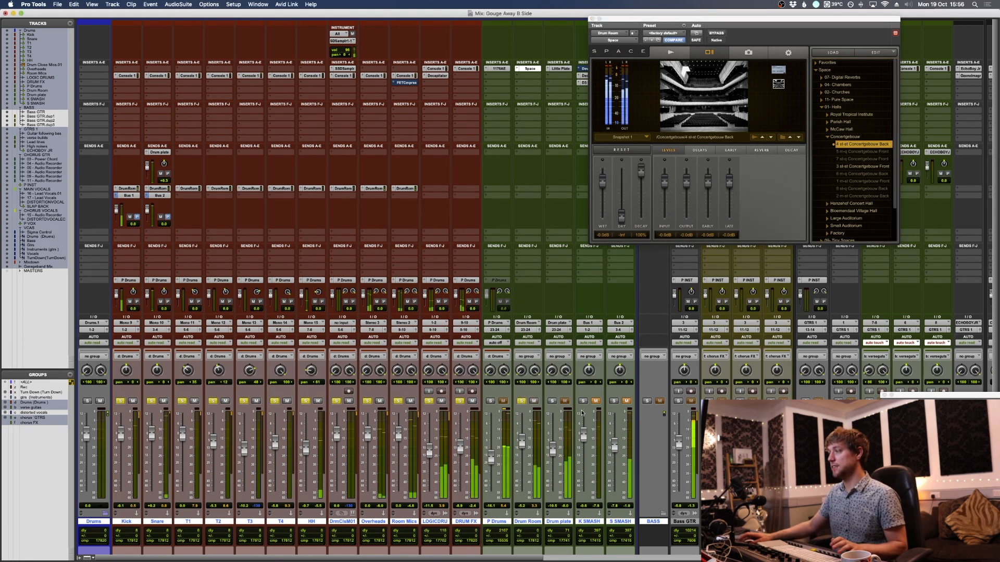
left_click(520, 402, "alt")
left_click(519, 402)
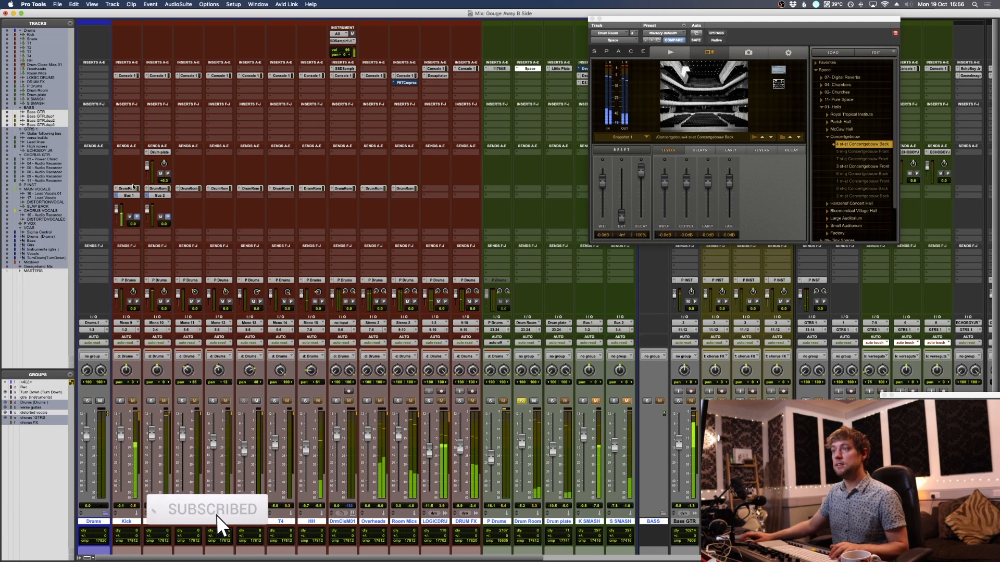
Step: Show the controls of the Drum Room sends, select the tracks from Kick to DRUM FX, and move the Space window aside
left_click(146, 189, "super")
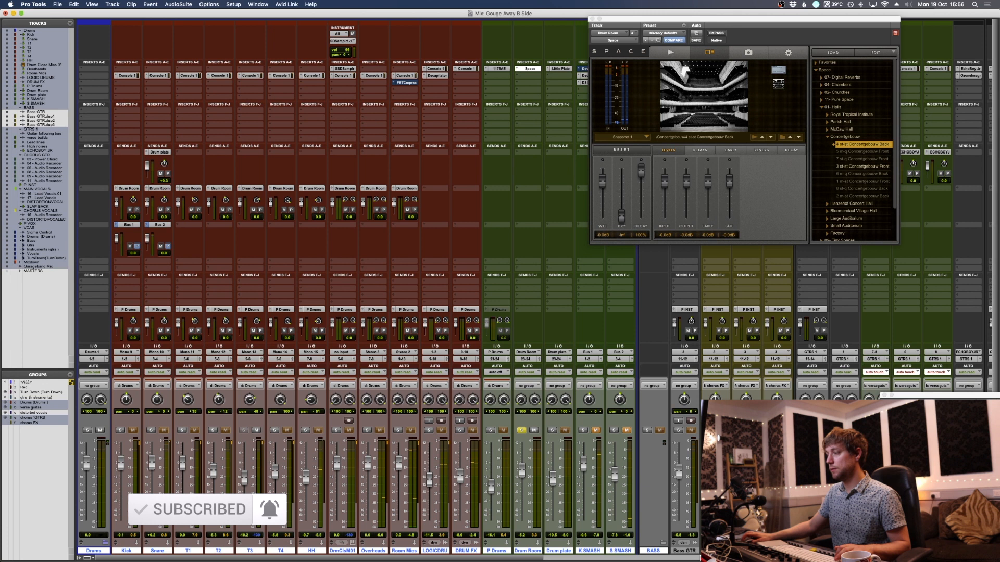
left_click(466, 551)
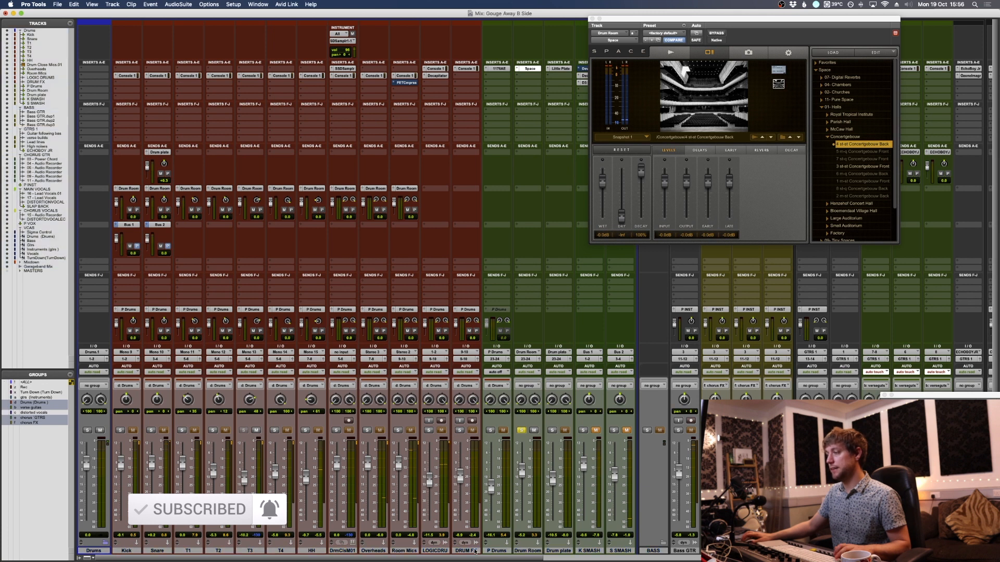
left_click(126, 550, "shift")
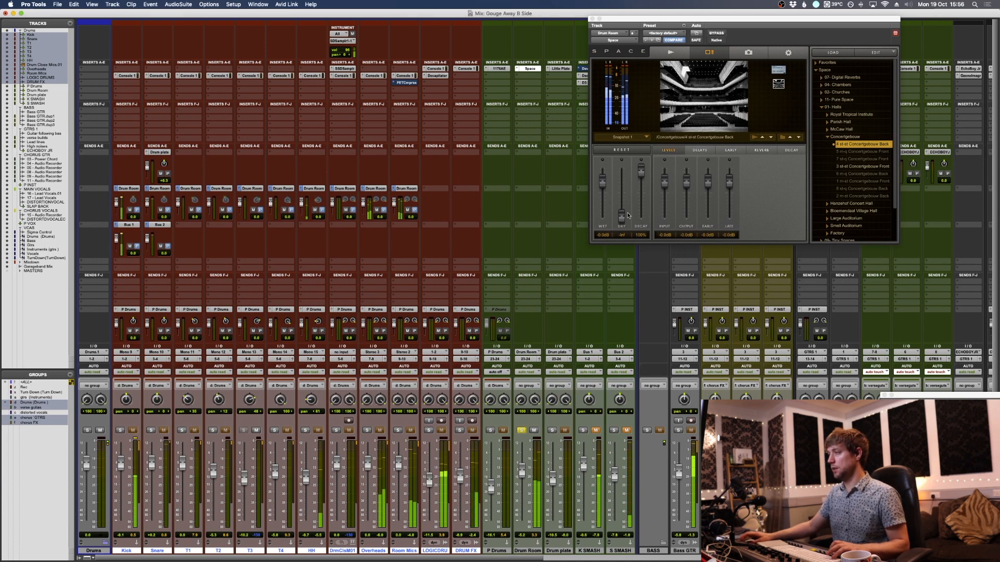
left_click_drag(681, 20, 541, 52)
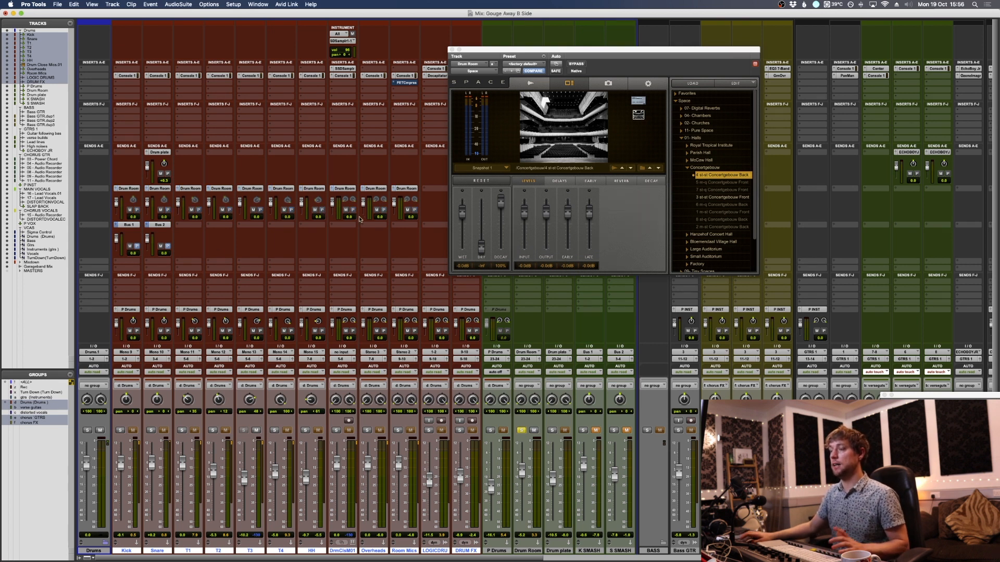
Step: Solo the selected drum tracks and toggle the Drum Room solo during playback to compare the drums with and without the reverb
key("shift+s")
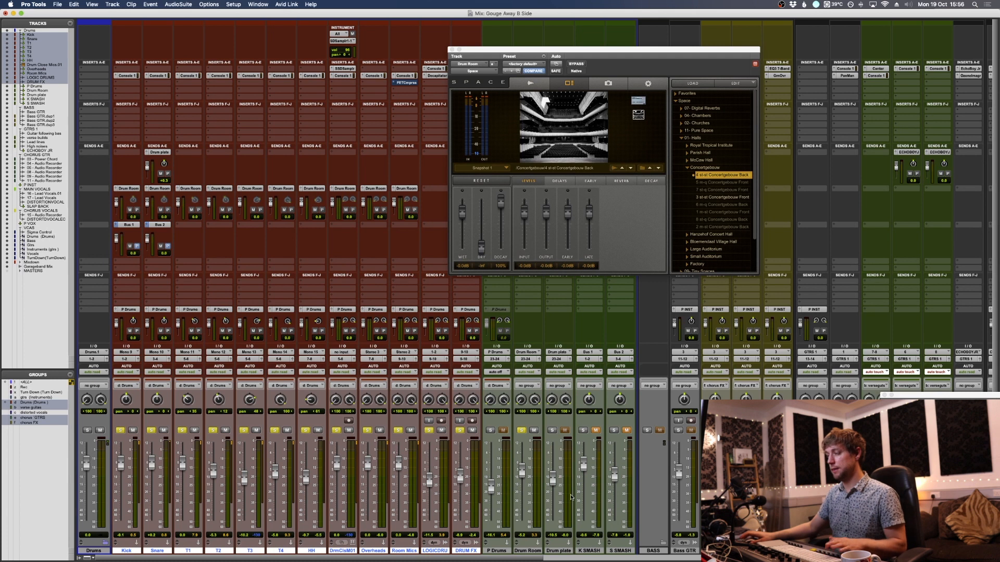
key("space")
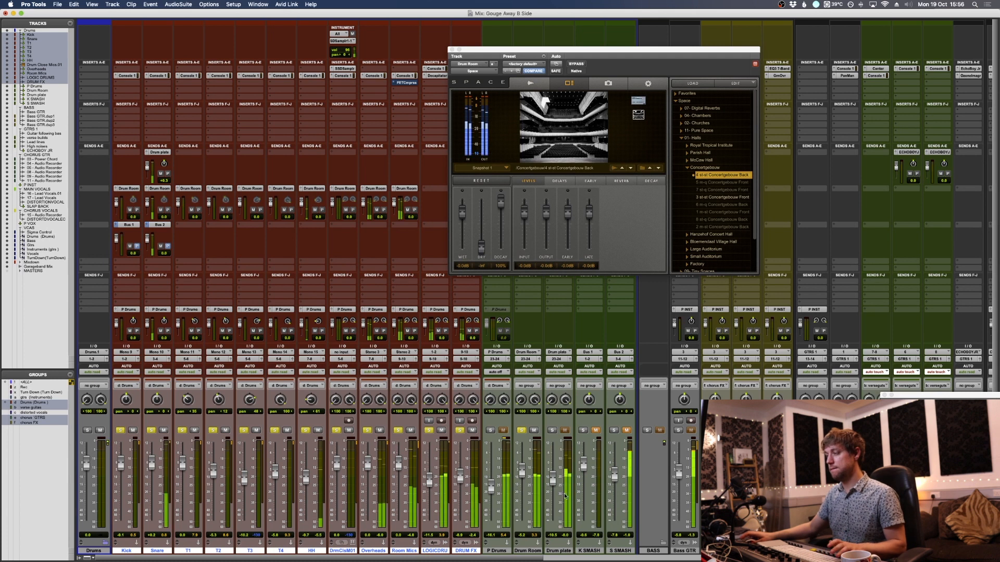
left_click(522, 430)
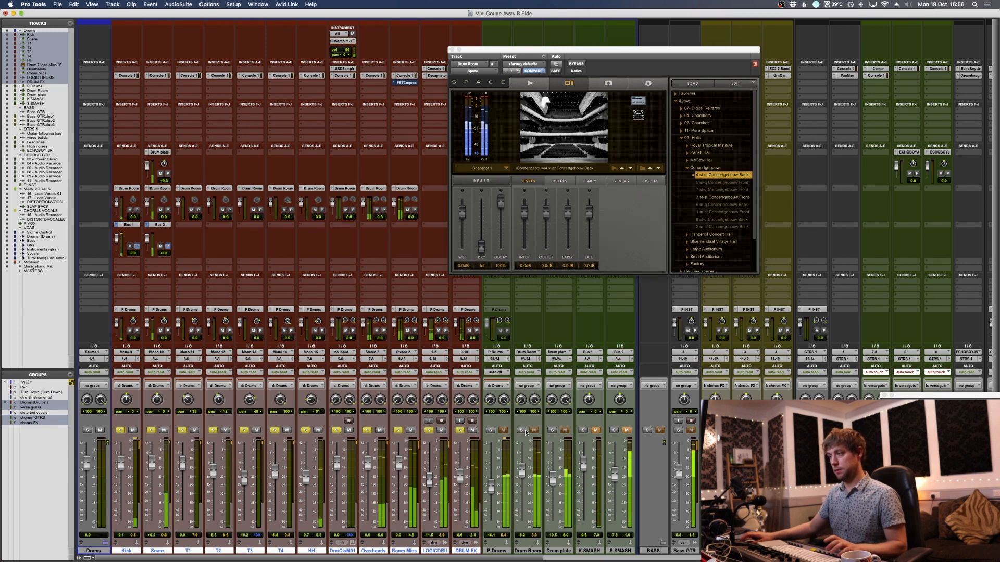
left_click(522, 431)
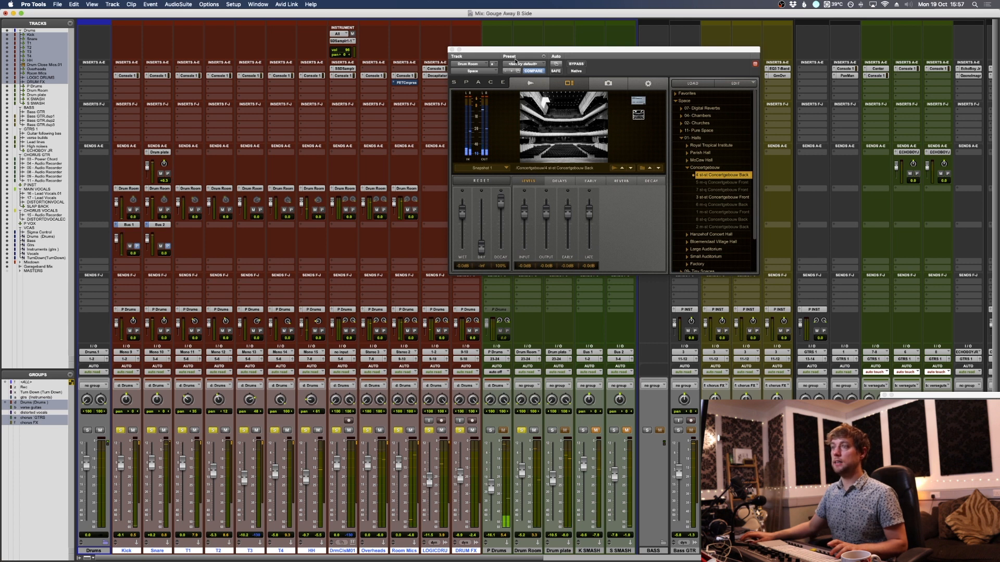
Step: Open the Little Plate reverb on the Drum plate track and toggle its MOD switch on and off
left_click_drag(513, 50, 719, 52)
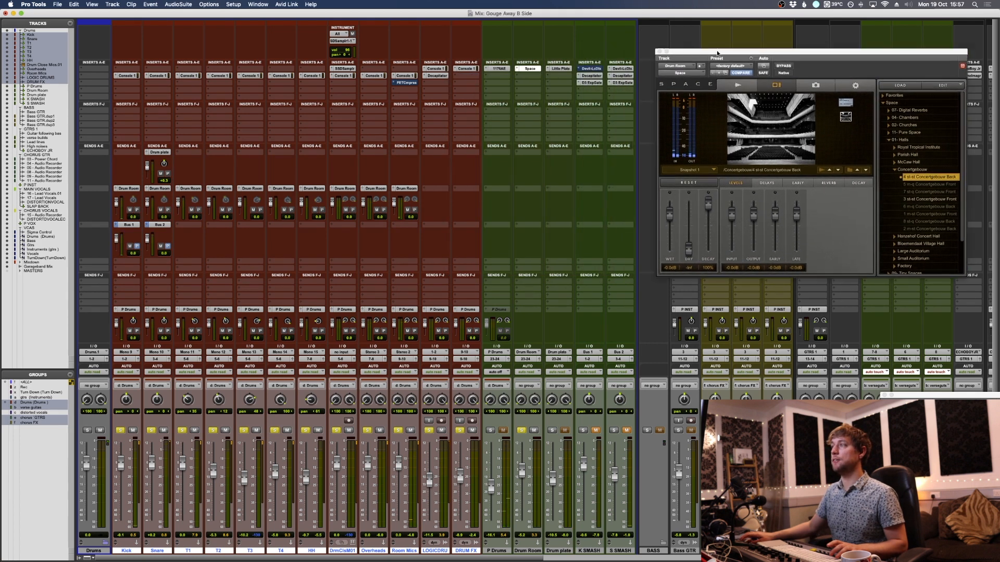
left_click(561, 68)
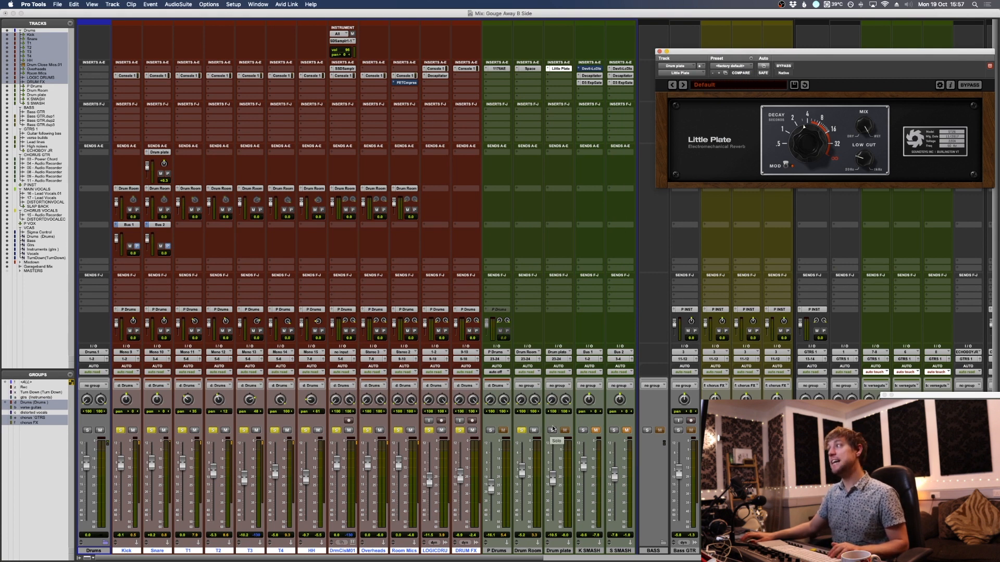
left_click(786, 166)
left_click(785, 168)
Step: Solo only the Snare and Drum plate tracks and audition the plate reverb
left_click(565, 431)
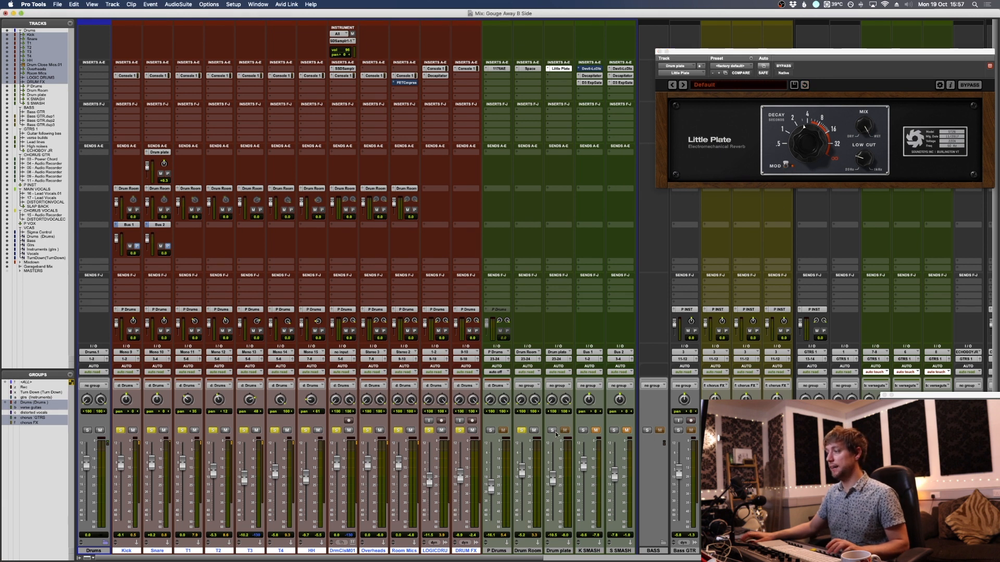
left_click(151, 431)
left_click(552, 431)
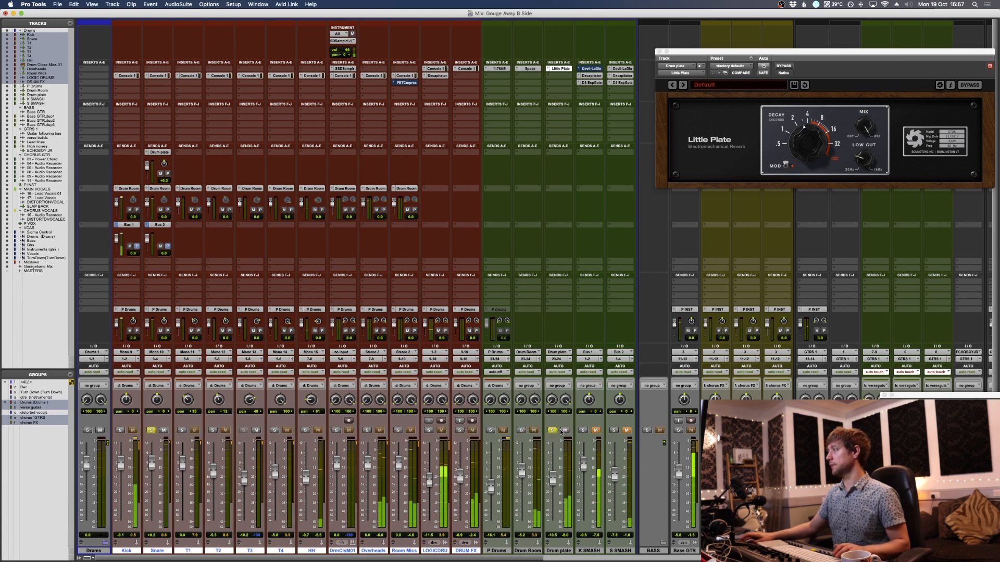
Step: Adjust the Low Cut of the Little Plate reverb and add Drum Room to the soloed tracks
left_click(868, 160)
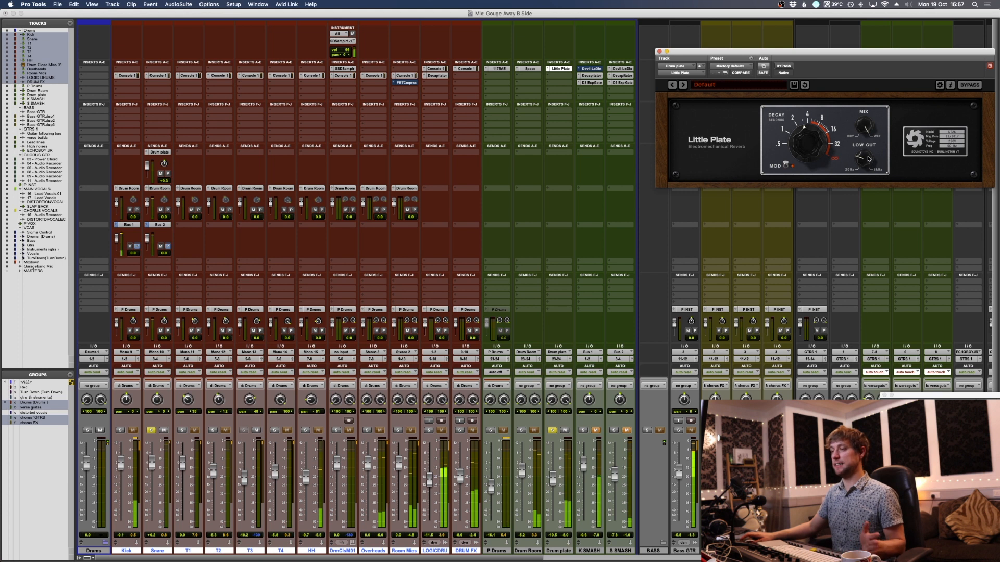
left_click_drag(868, 160, 862, 159)
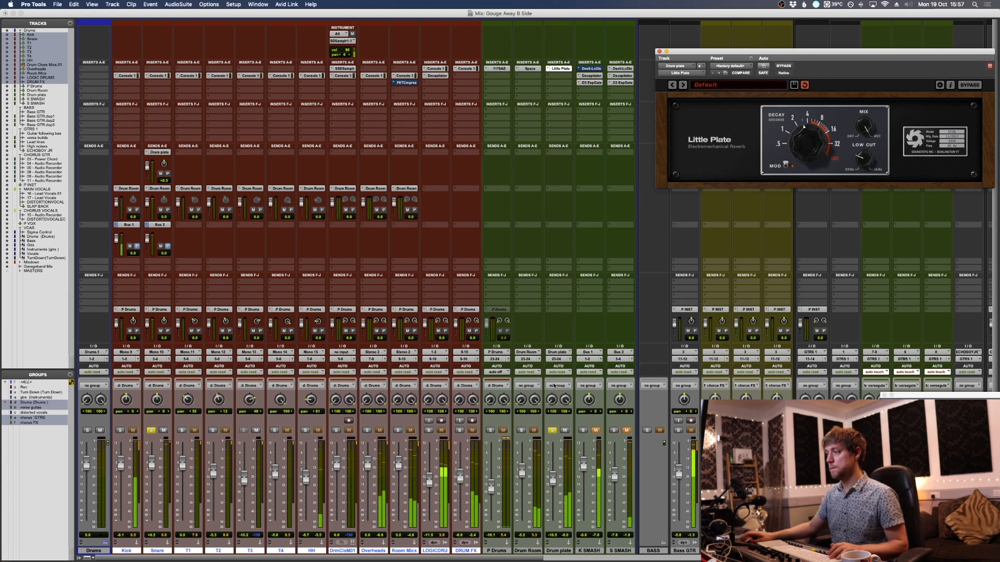
left_click(523, 432)
left_click(522, 432)
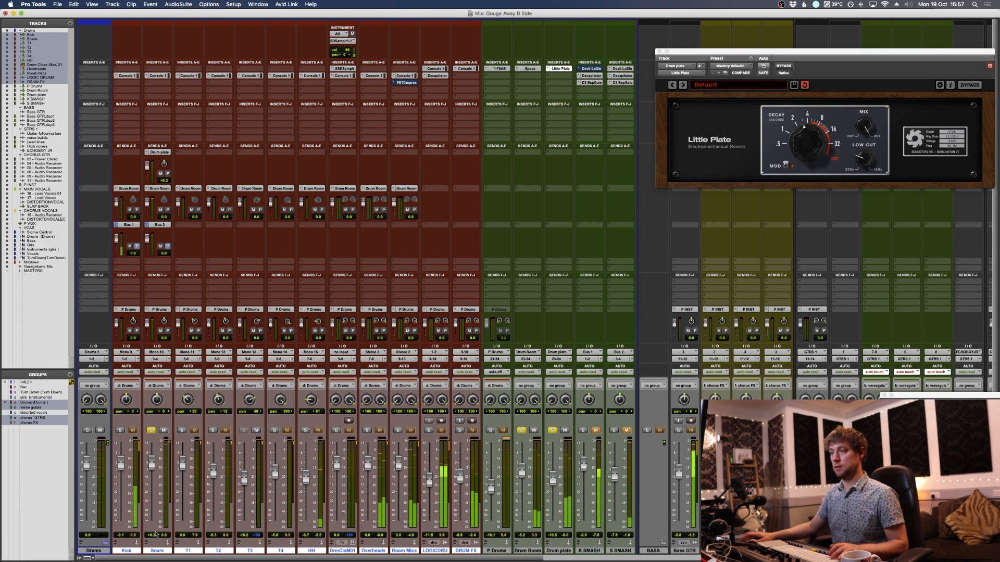
Step: Toggle the Drum Room and Drum plate solos during playback, and audition all the drum tracks with their reverbs
left_click(521, 430)
left_click(552, 430)
left_click(552, 430)
left_click(521, 430)
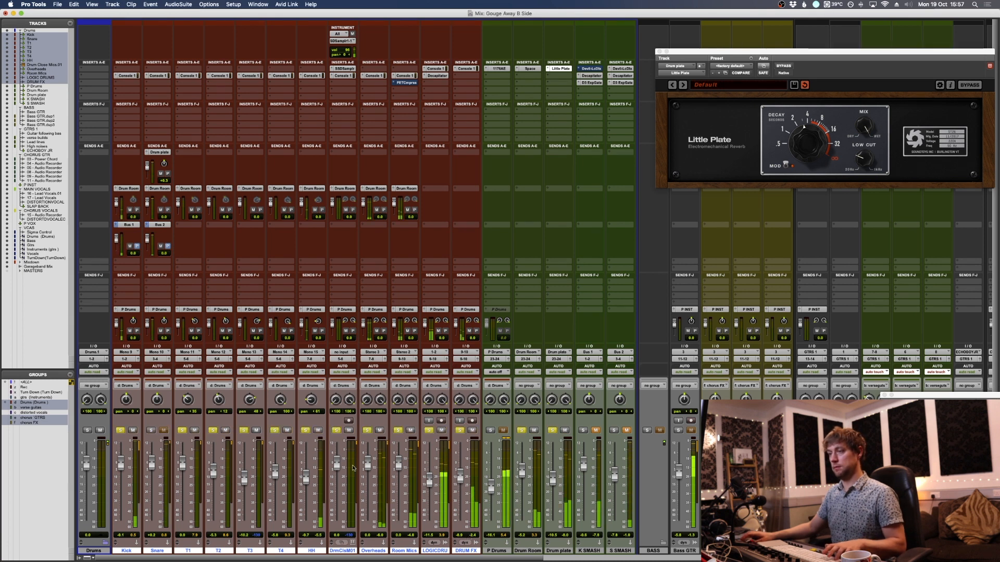
left_click(151, 430)
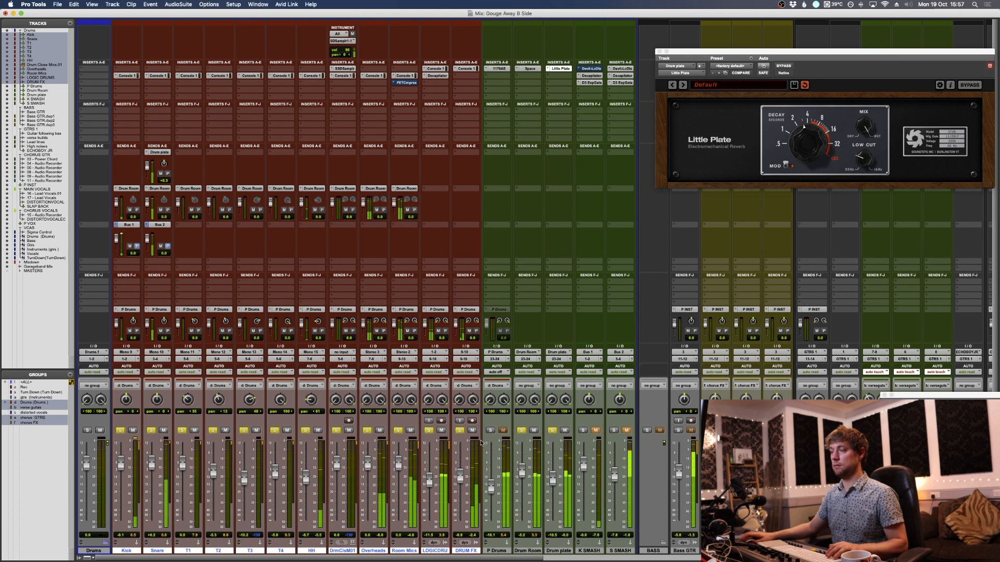
key("super+equal")
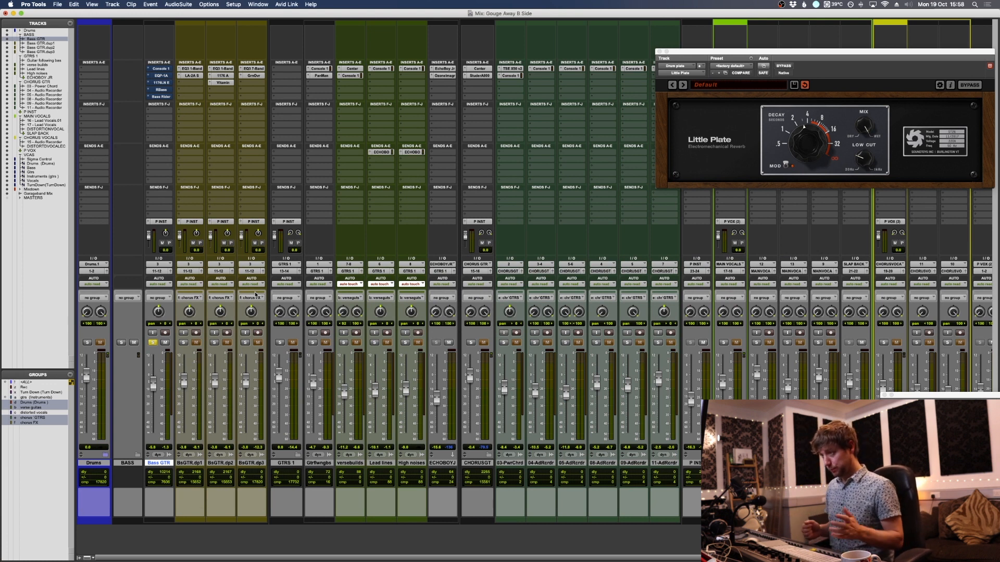
Step: Audition the Bass GTR track's Console 1 processing with the filters and the LA-2A Silver compressor switched off
key("space")
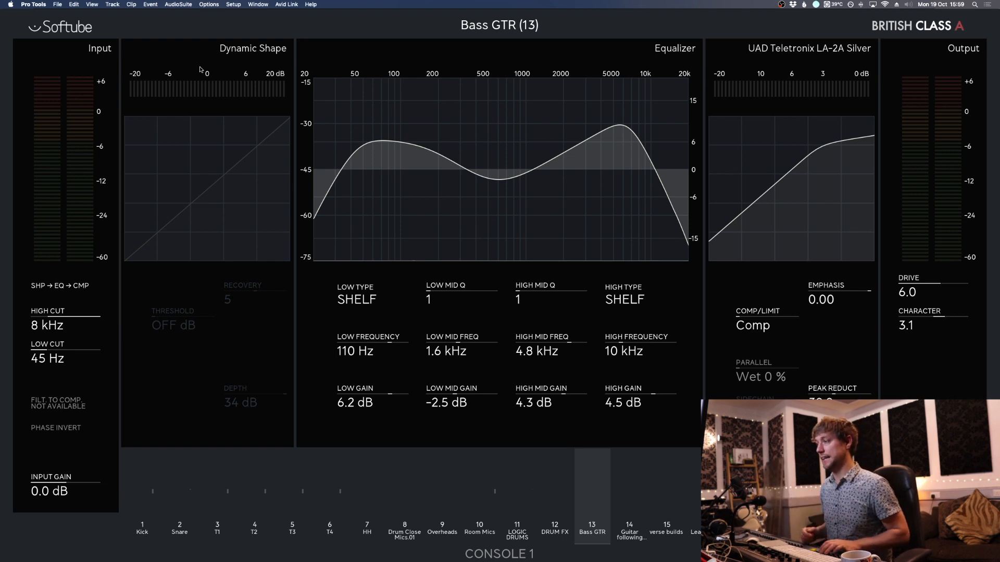
key("space")
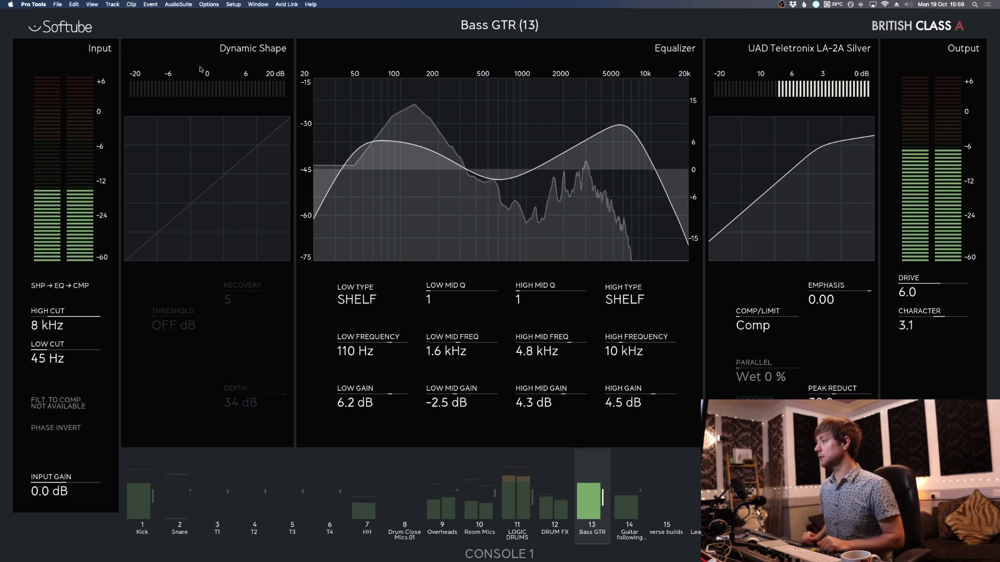
key("shift")
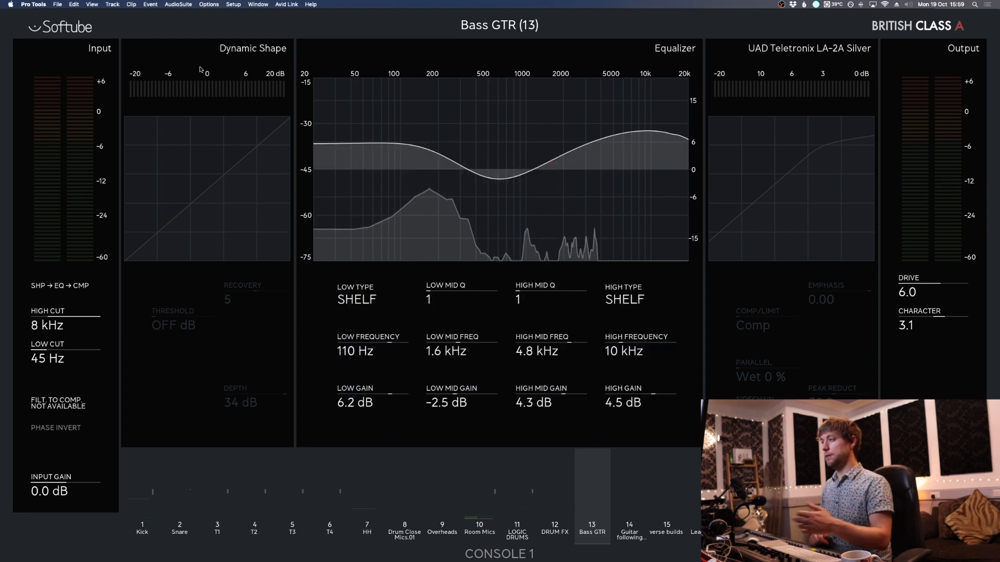
key("space")
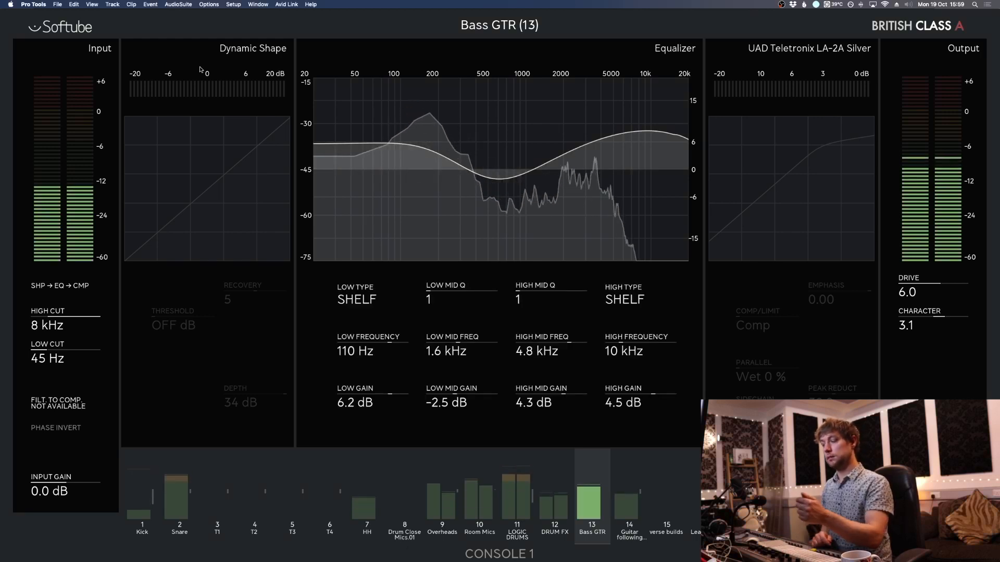
key("space")
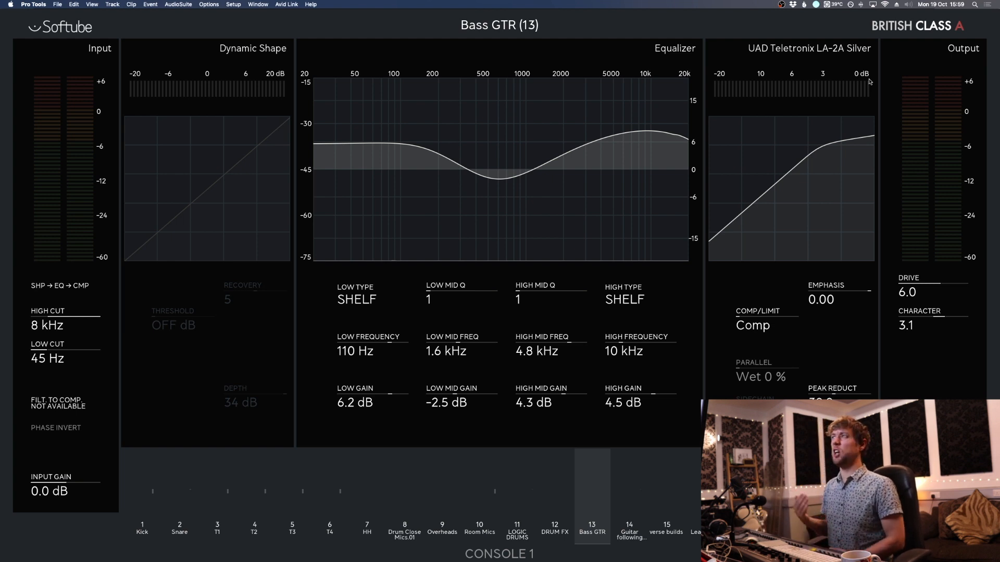
Step: Play the Bass GTR track in Console 1 with the LA-2A Silver compressor engaged to hear its effect
key("space")
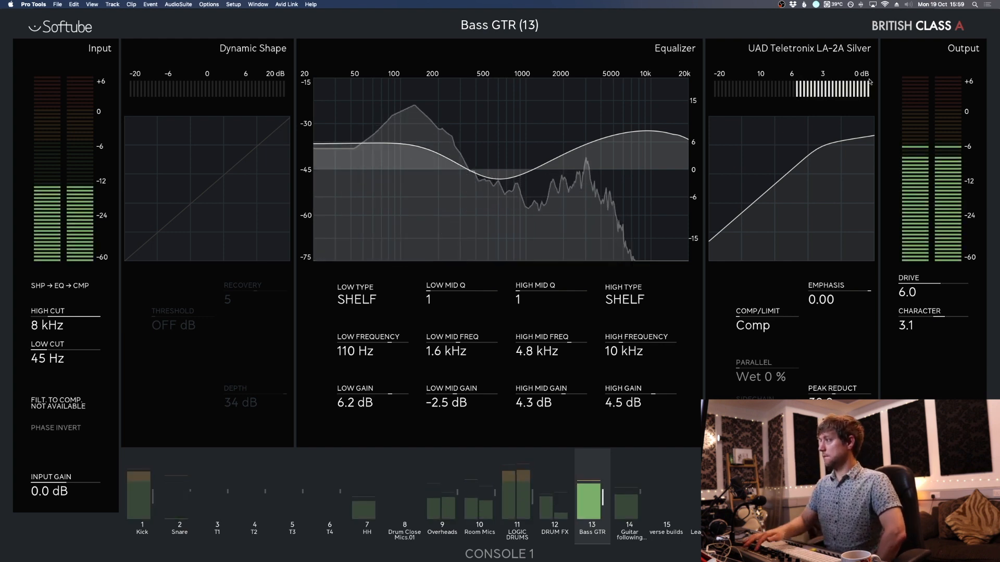
left_click(868, 82)
left_click(868, 82)
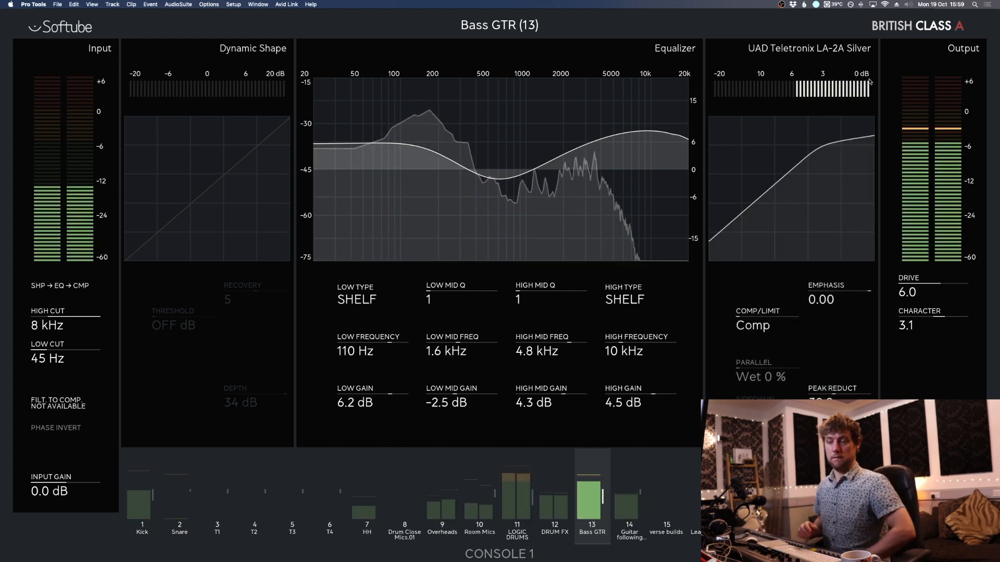
key("space")
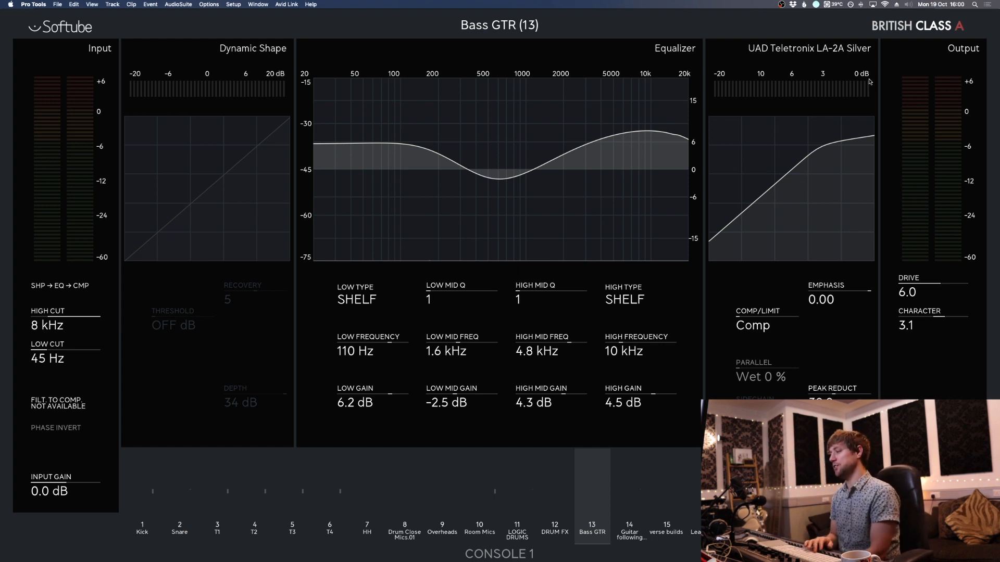
key("space")
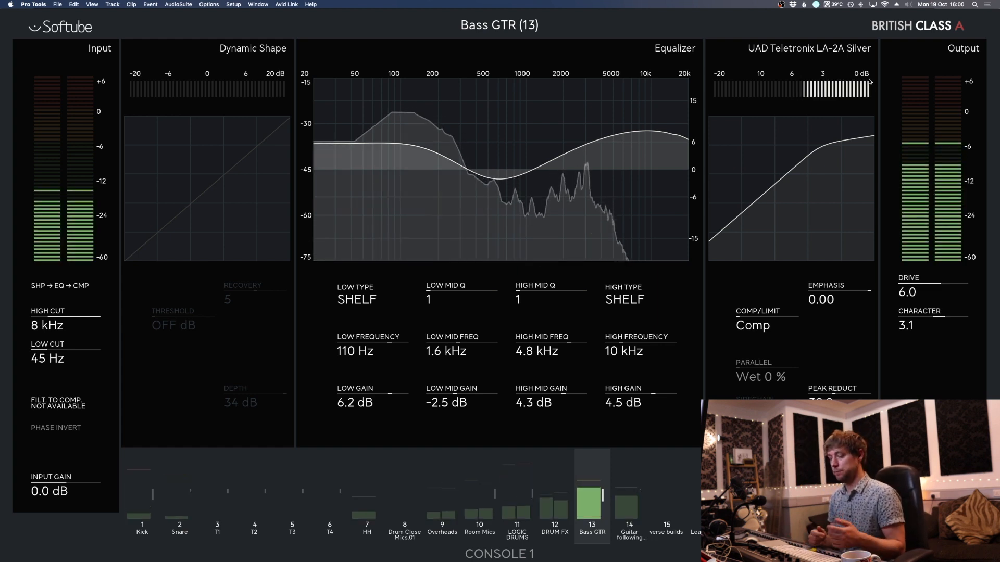
Step: Return from the Console 1 display to the mixer and dismiss the CPU overload error
key("shift+m")
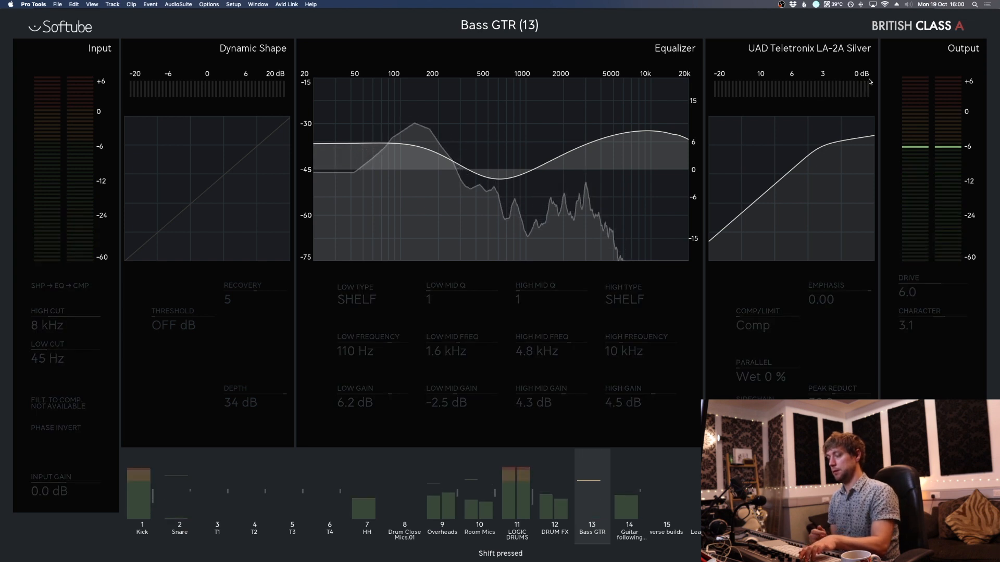
key("shift+a")
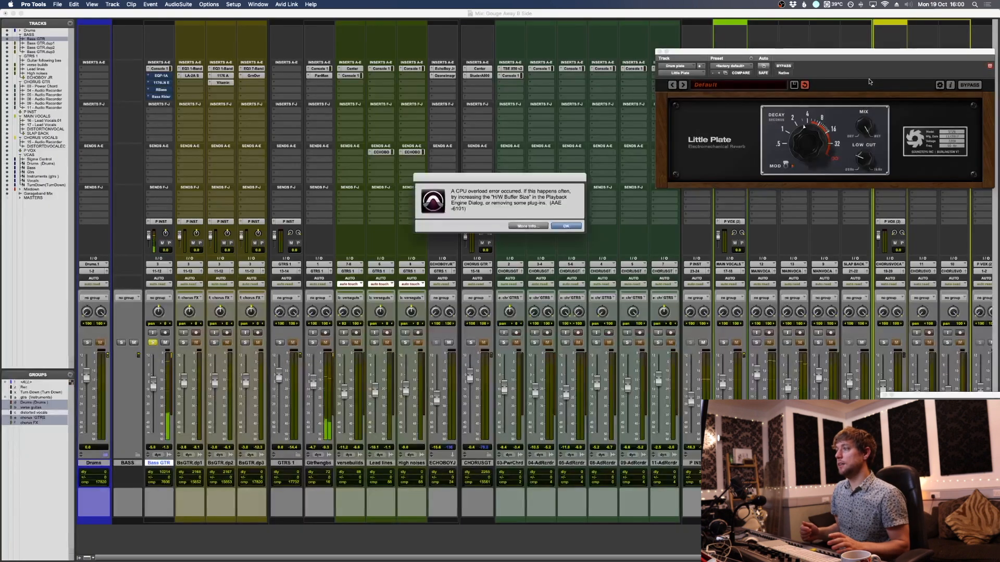
key("Return")
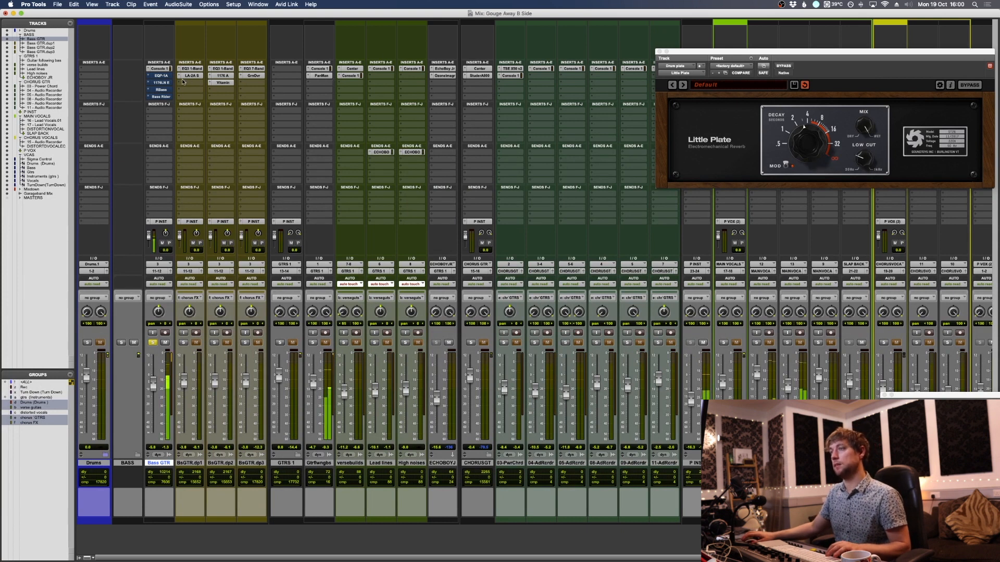
Step: Open and enable the Pultec EQP-1A on Bass GTR, and toggle its bypass during playback to compare the sound
left_click(163, 75)
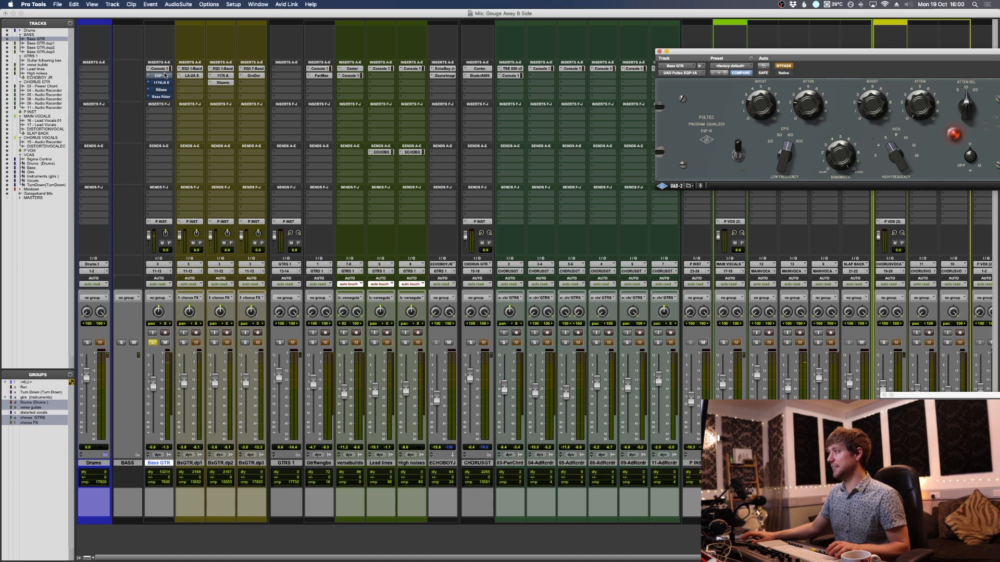
left_click(164, 77, "super")
left_click_drag(799, 59, 453, 107)
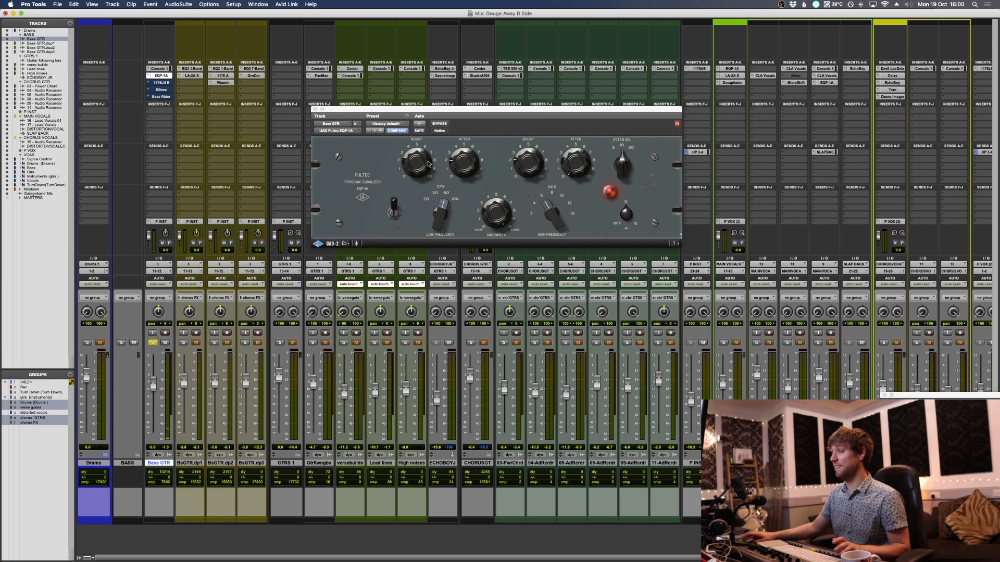
key("space")
left_click(442, 123)
left_click(443, 124)
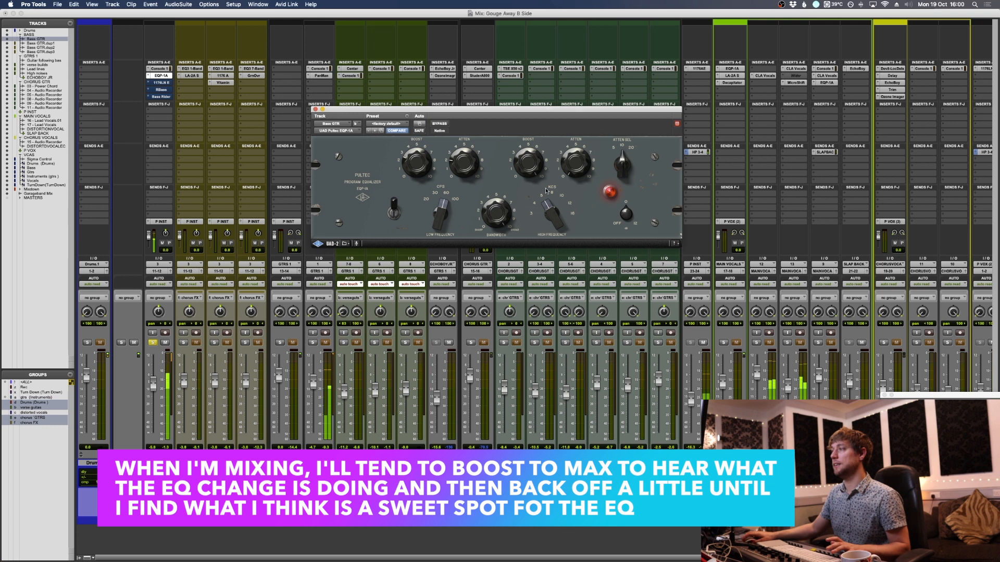
Step: Examine the high-frequency Boost and KCS settings of the Pultec EQP-1A on Bass GTR
left_click_drag(535, 160, 527, 182)
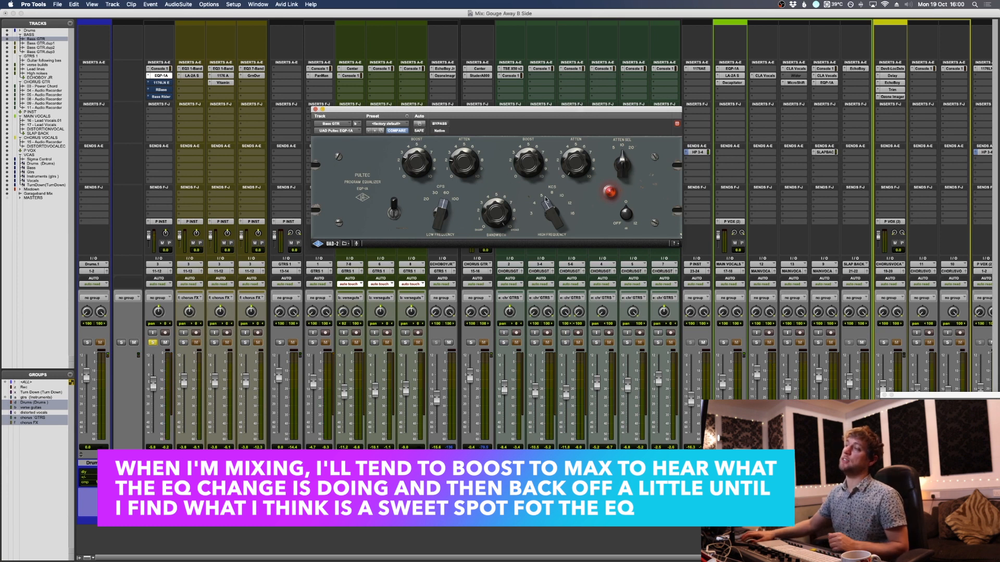
mouse_move(547, 215)
left_mouse_down()
mouse_move(543, 222)
mouse_move(545, 208)
left_mouse_up()
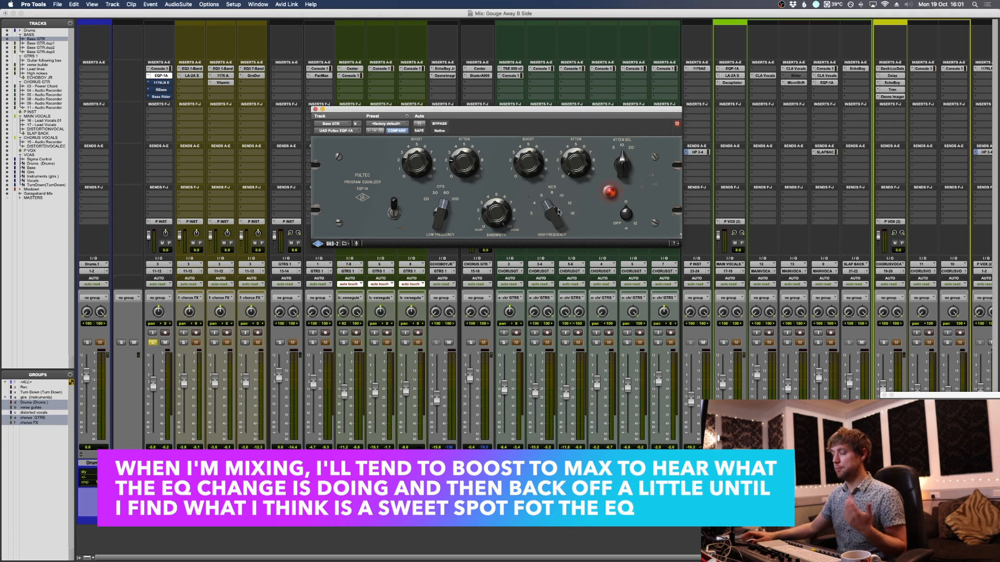
left_click_drag(556, 211, 546, 192)
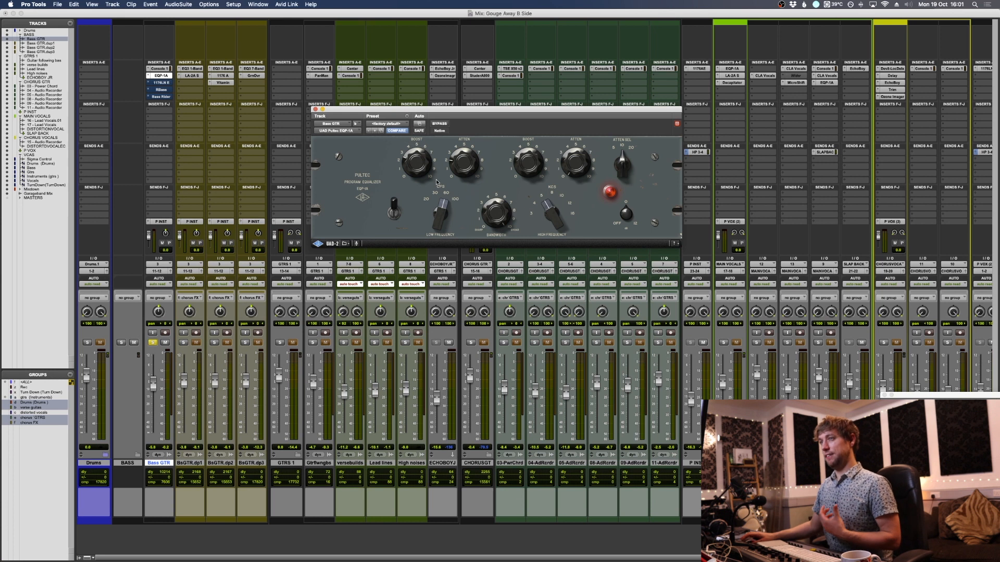
Step: Open the 1176LN limiting amplifier on Bass GTR and take it out of bypass during playback
left_click(171, 84)
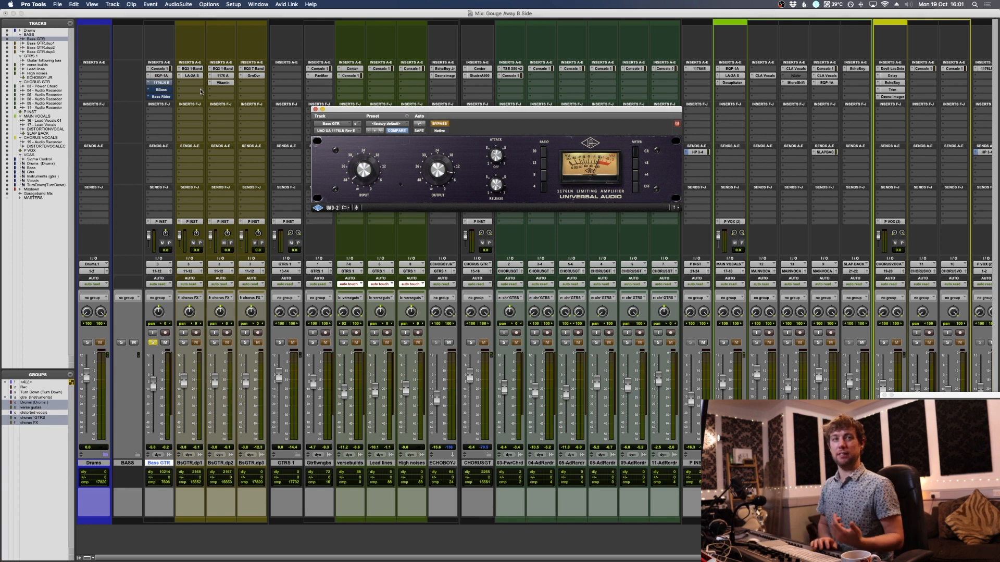
key("space")
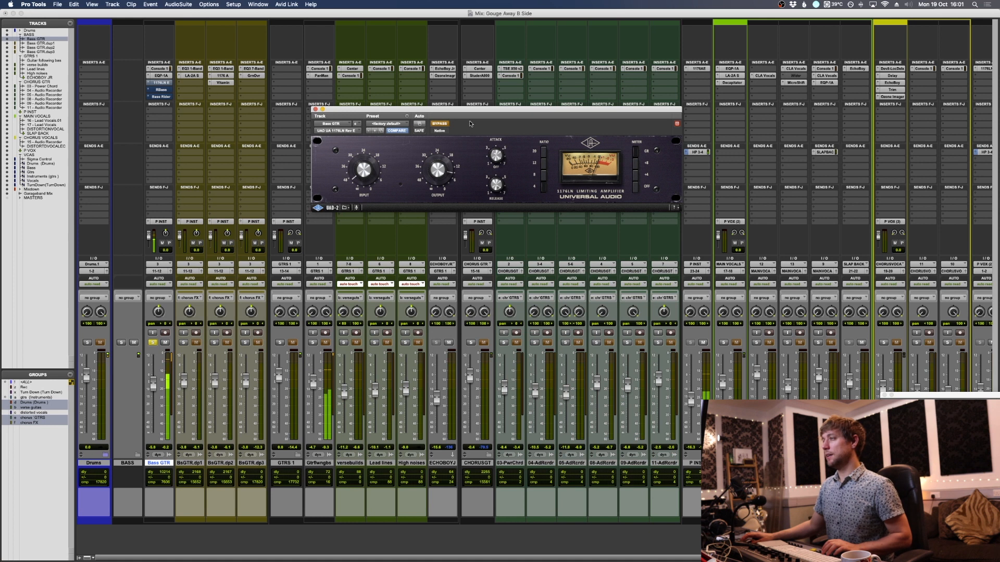
left_click(439, 124)
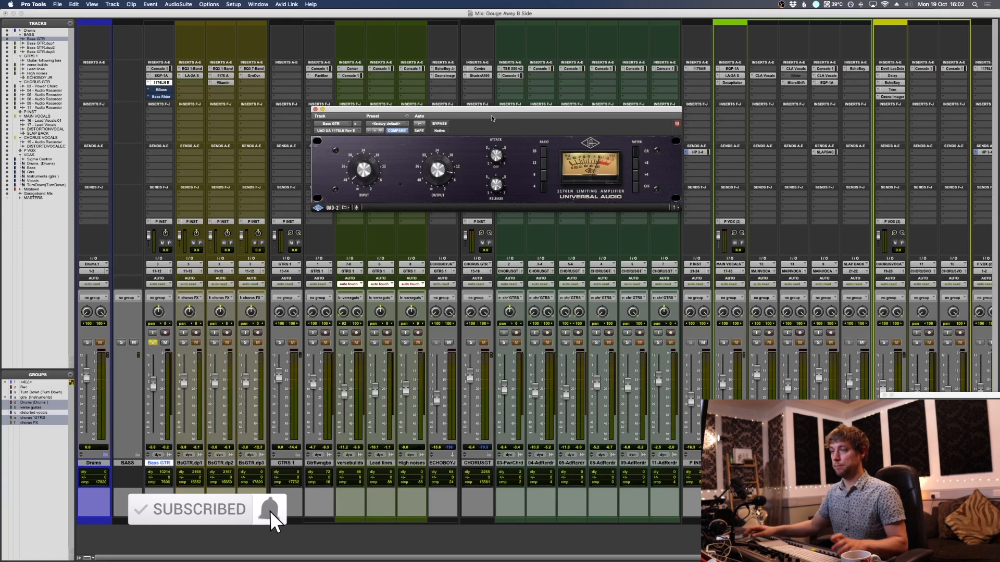
Step: Toggle the 1176LN bypass during playback to compare the bass with and without the compression
key("space")
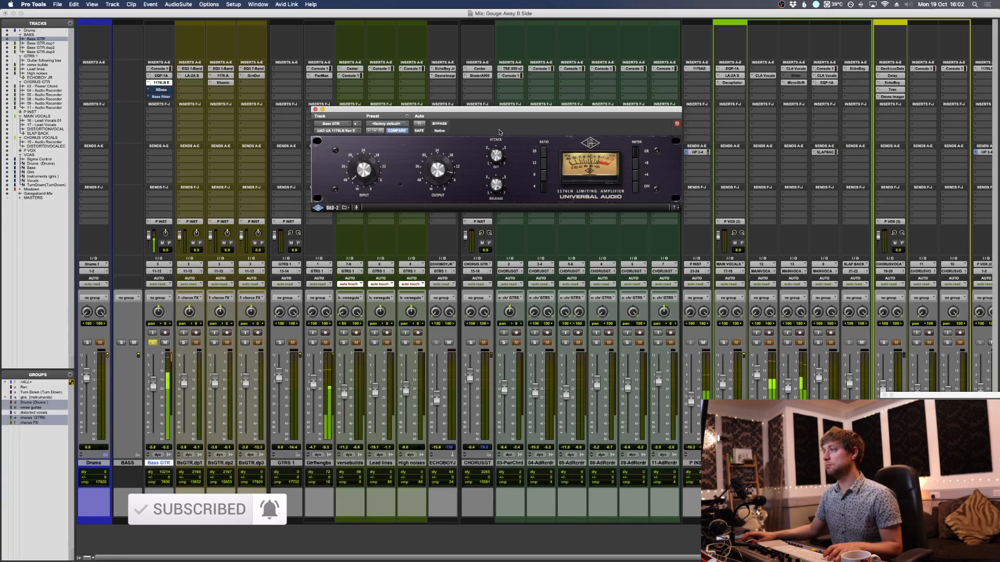
left_click(439, 124)
left_click(439, 125)
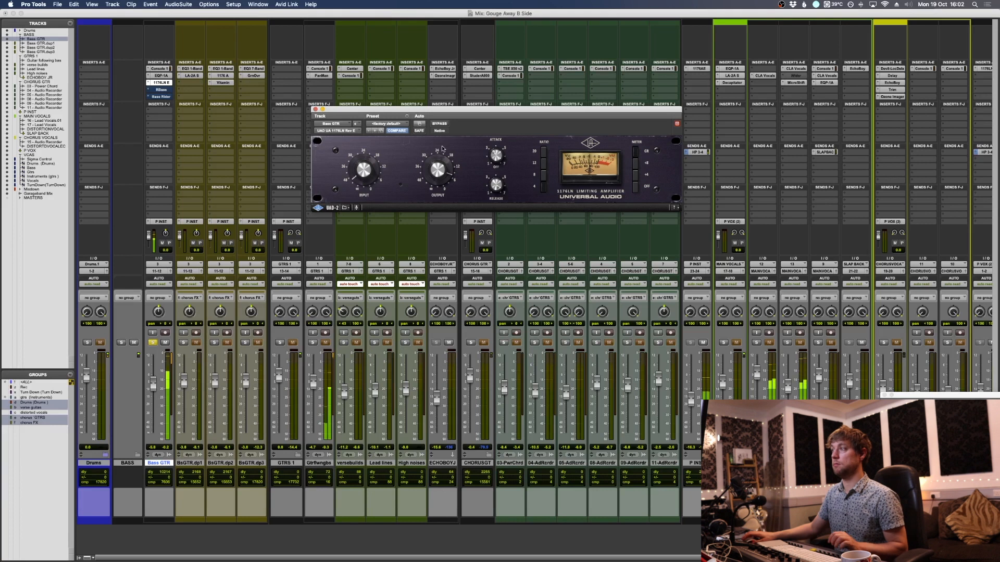
left_click(439, 123)
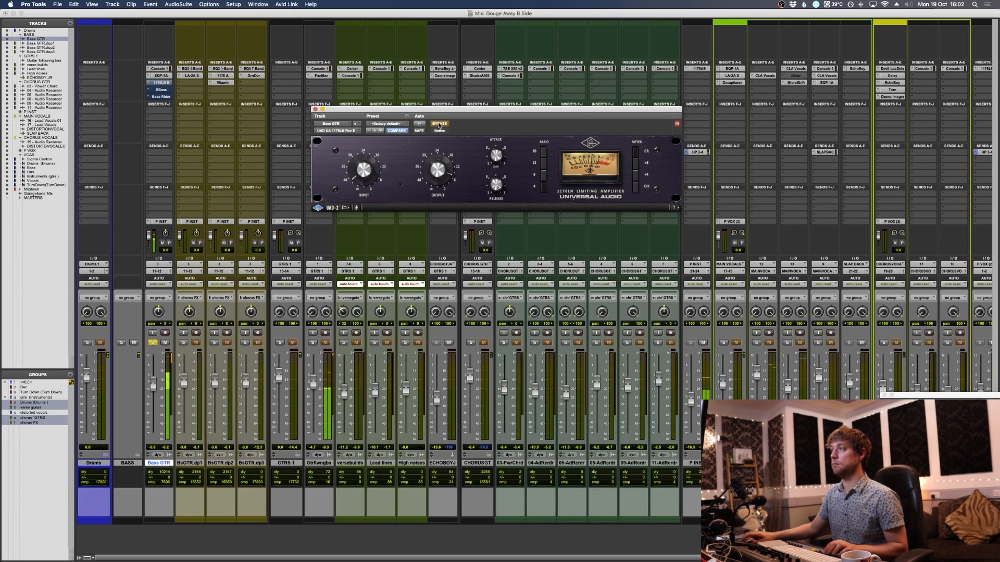
left_click(439, 124)
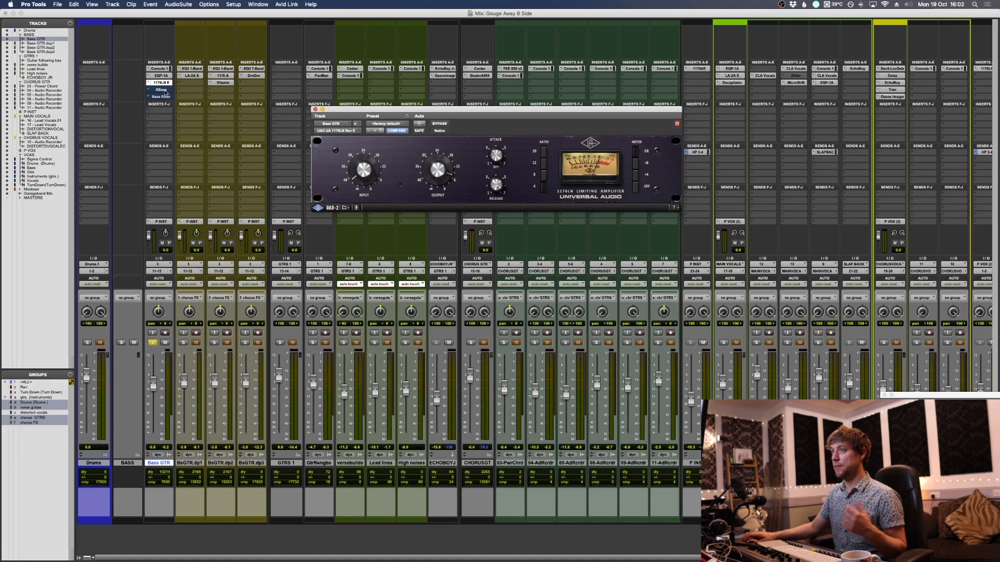
Step: Open and enable the RBass plug-in on Bass GTR, check its factory presets and play the track through it
left_click(165, 91)
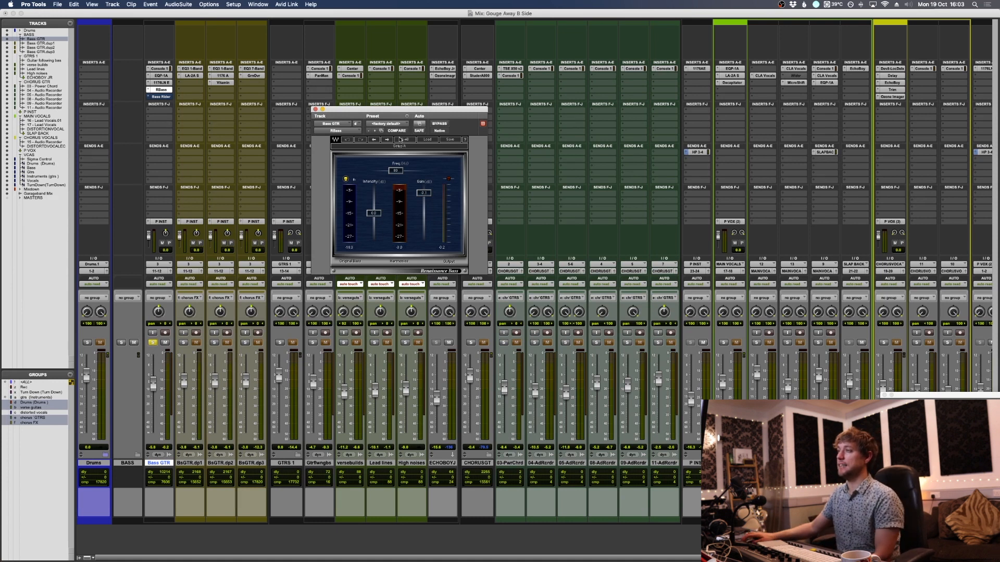
left_click(434, 139)
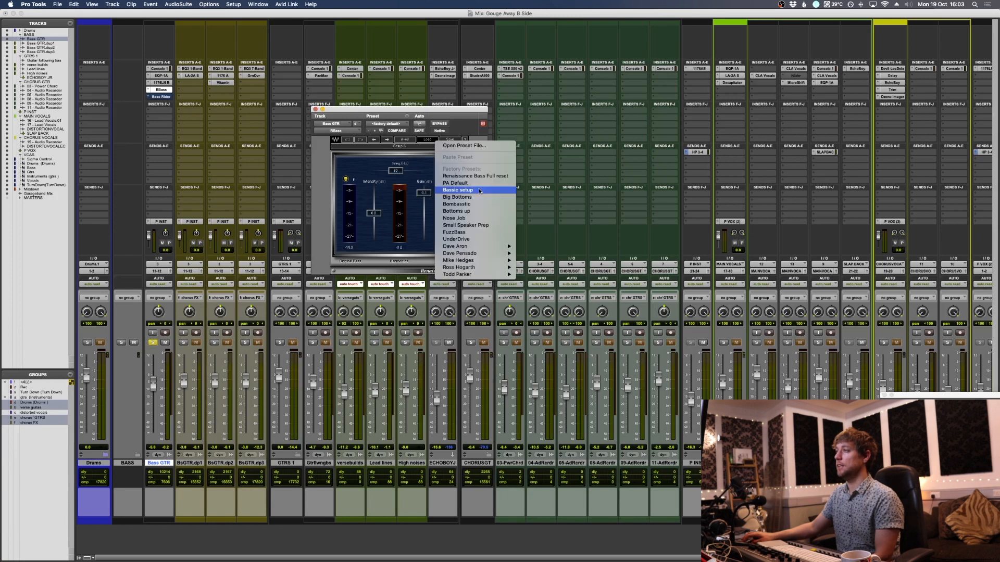
left_click(401, 188)
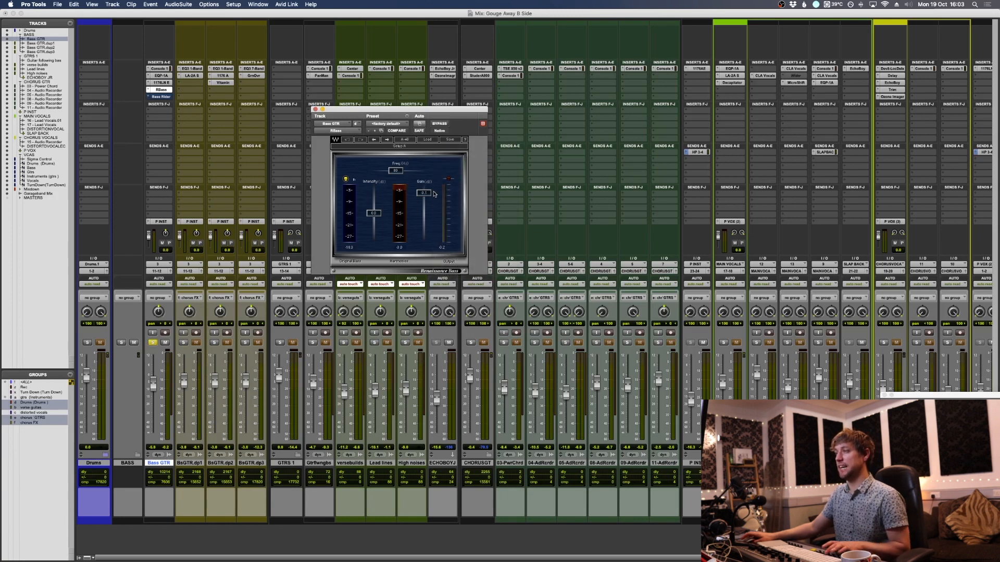
key("space")
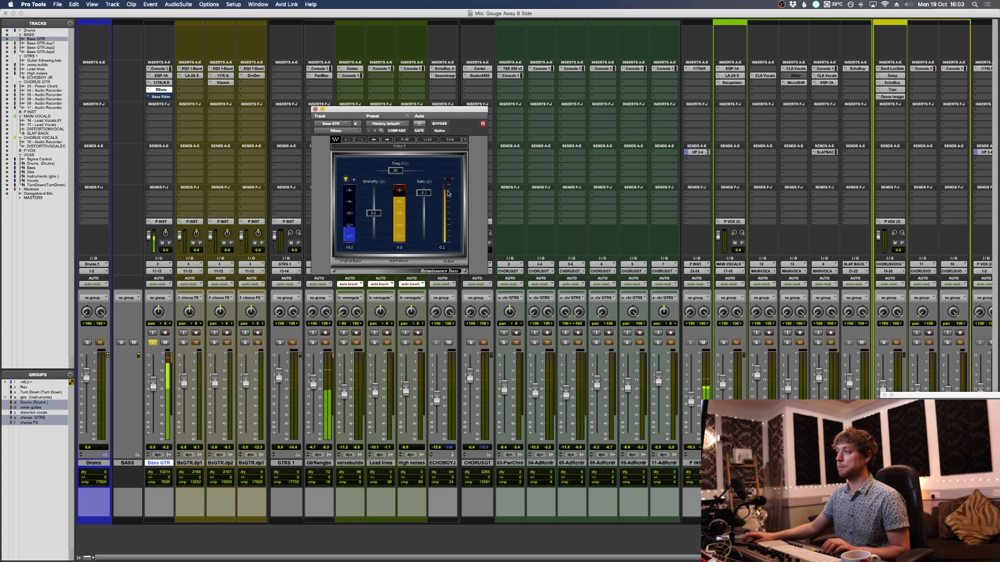
Step: Try a higher Gain in Renaissance Bass during playback, and lower it back to its previous level
left_click_drag(424, 193, 428, 189)
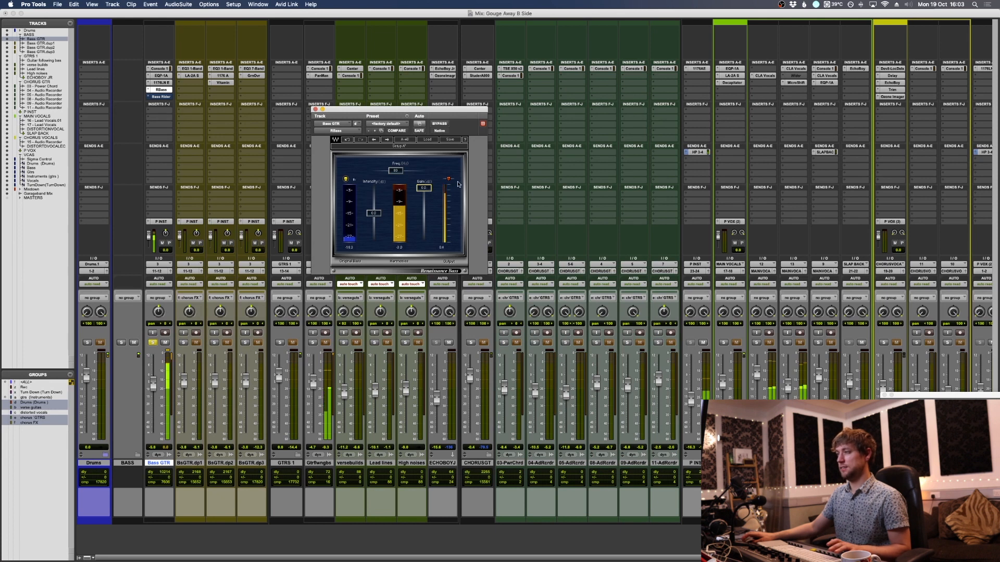
key("space")
left_click_drag(424, 188, 424, 193)
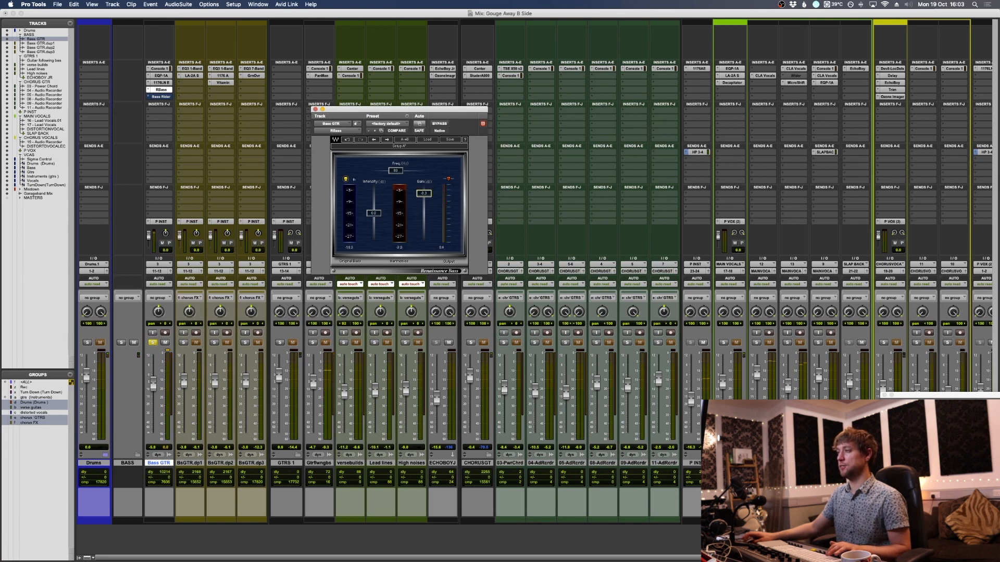
key("space")
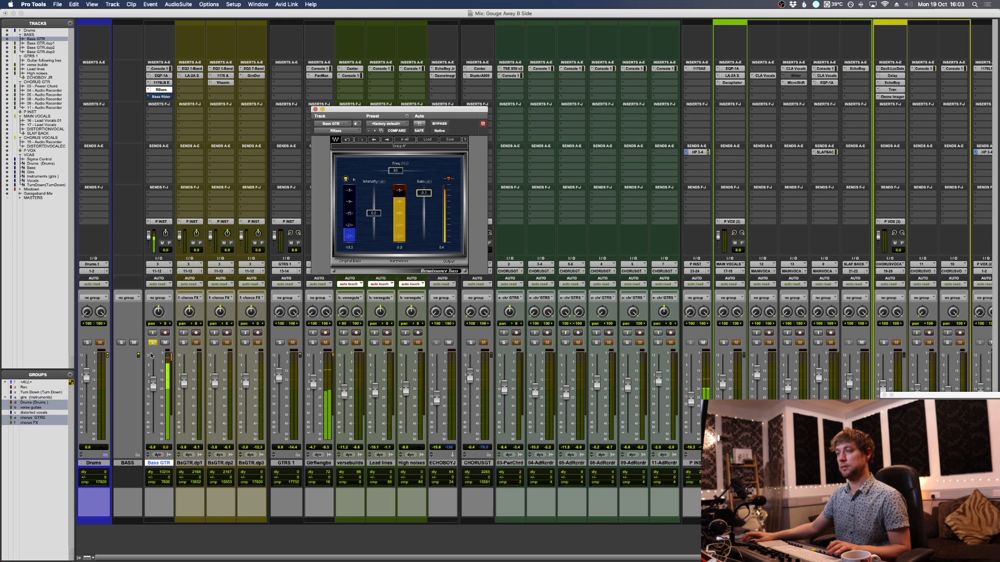
Step: Open Bass Rider on the Bass GTR track, take it out of bypass, and close its window
left_click(171, 366)
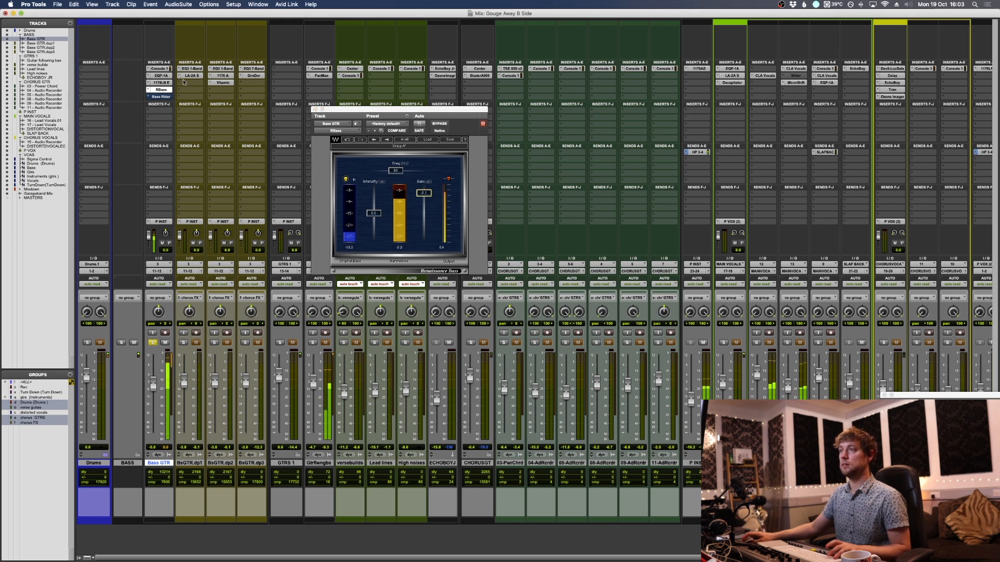
left_click(161, 97)
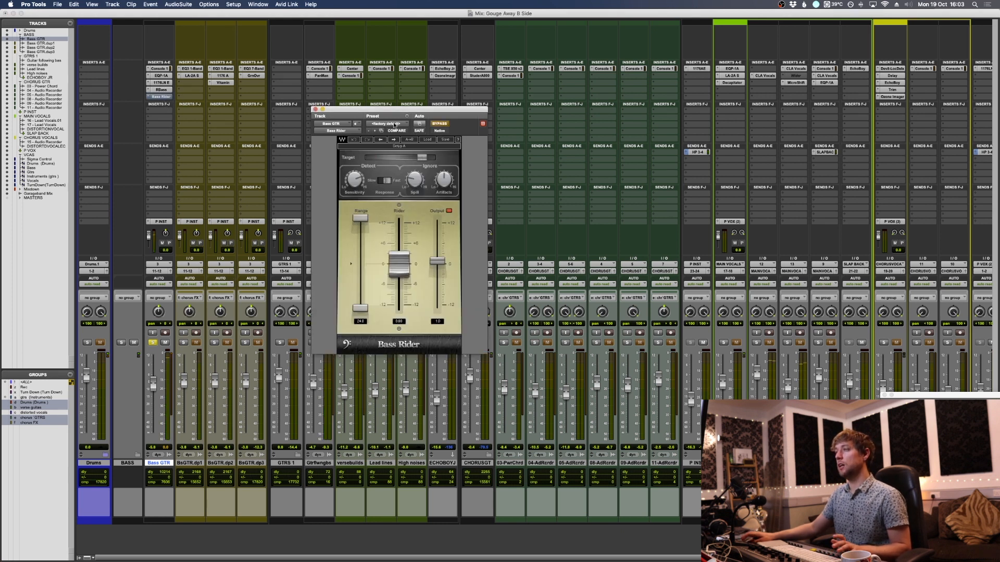
left_click(440, 124)
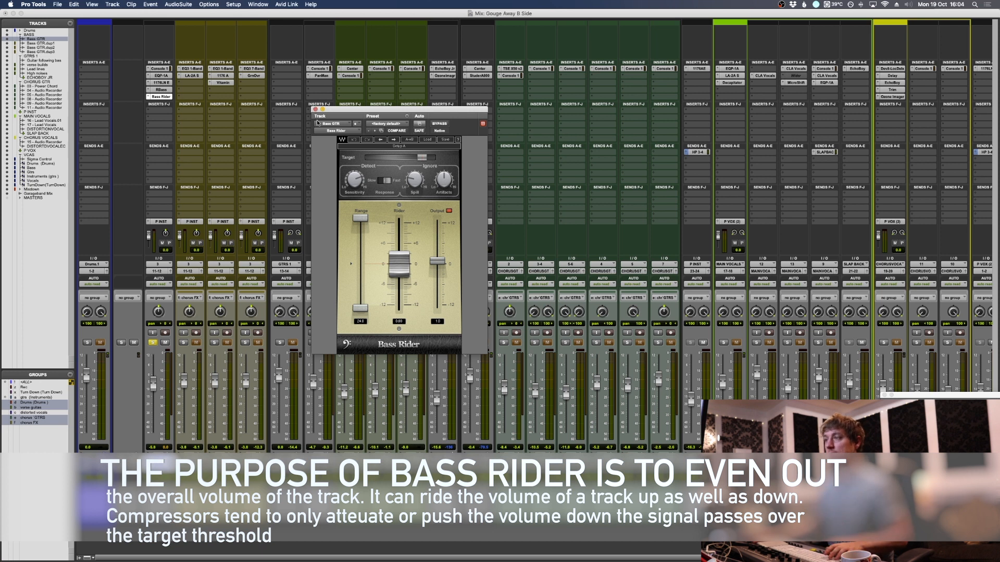
left_click_drag(338, 110, 512, 107)
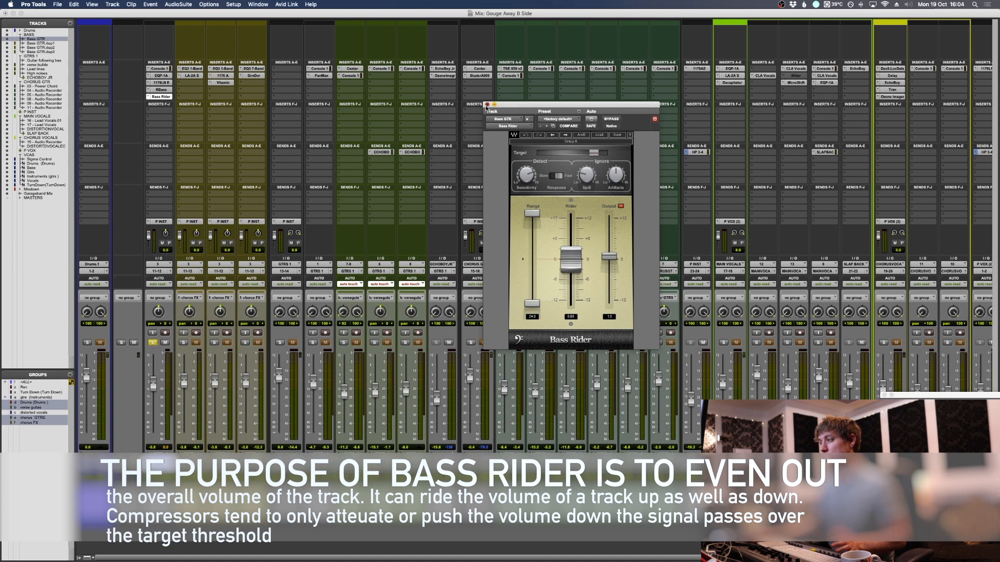
left_click(487, 105)
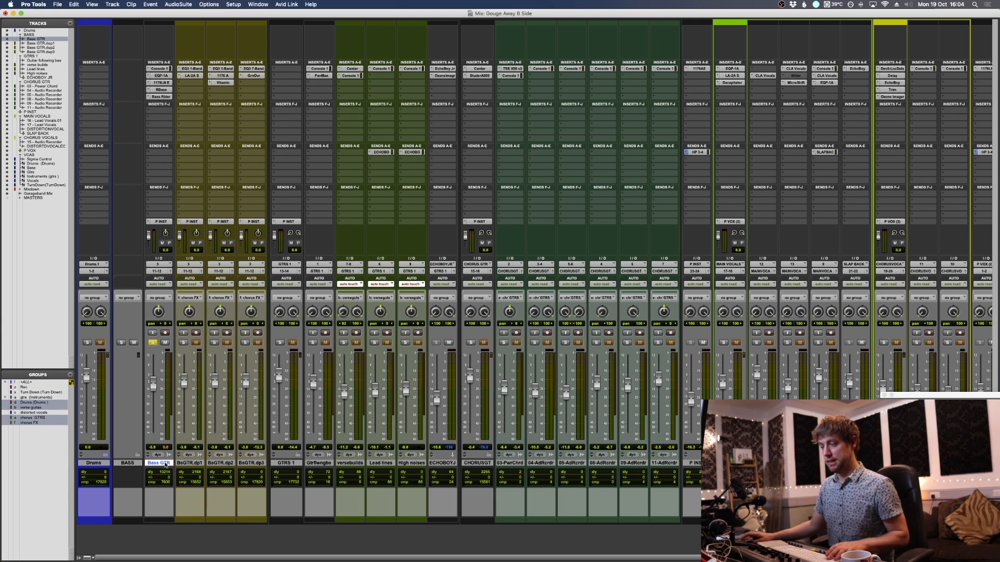
Step: Toggle the bypass of all Bass GTR inserts during playback to compare the processed and unprocessed bass
key("shift+a")
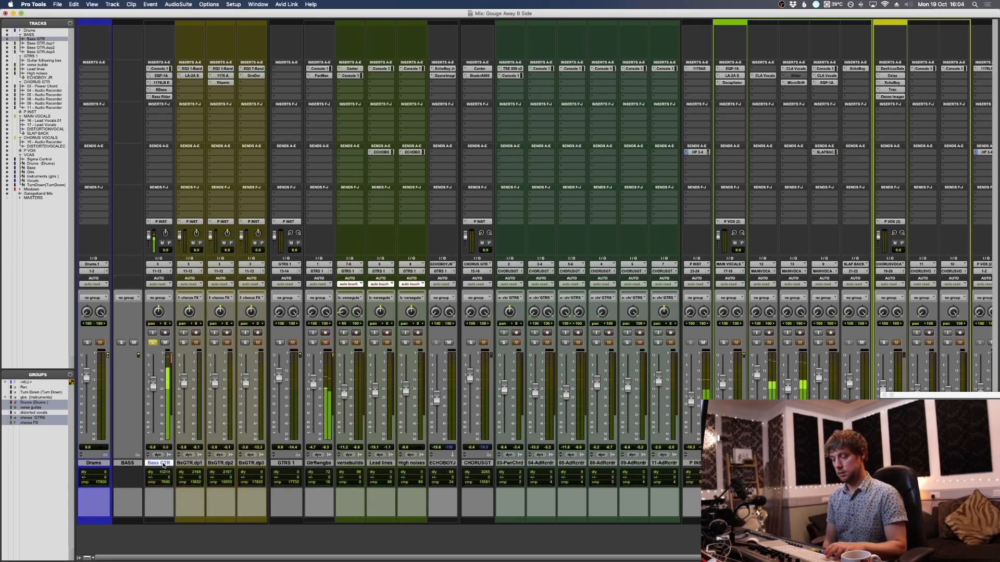
key("shift+a")
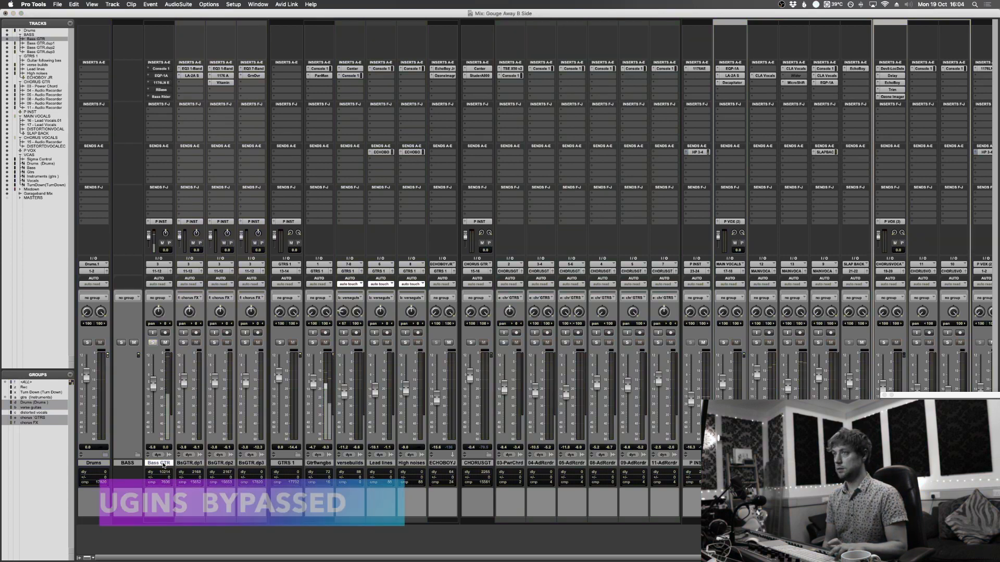
key("shift+a")
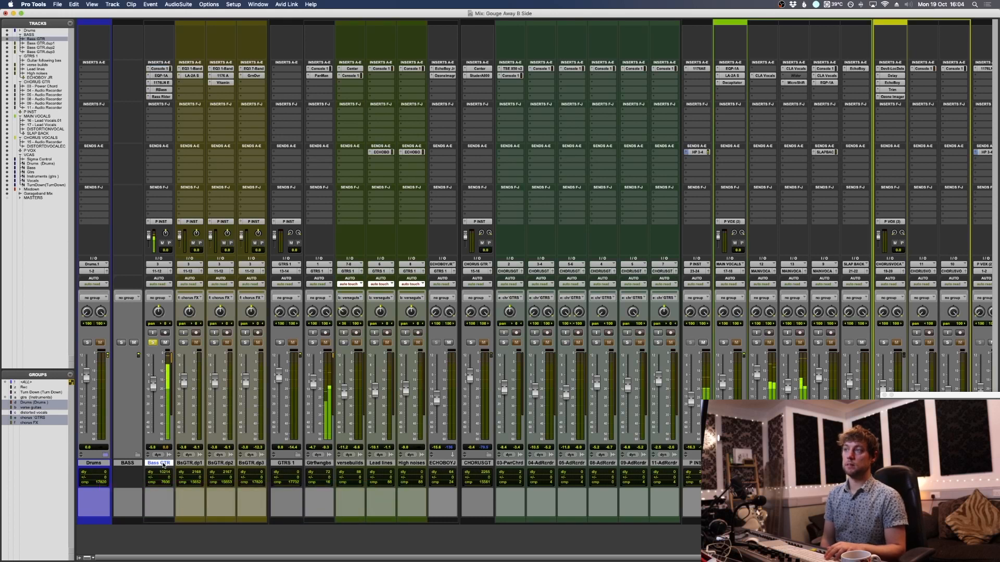
key("shift+a")
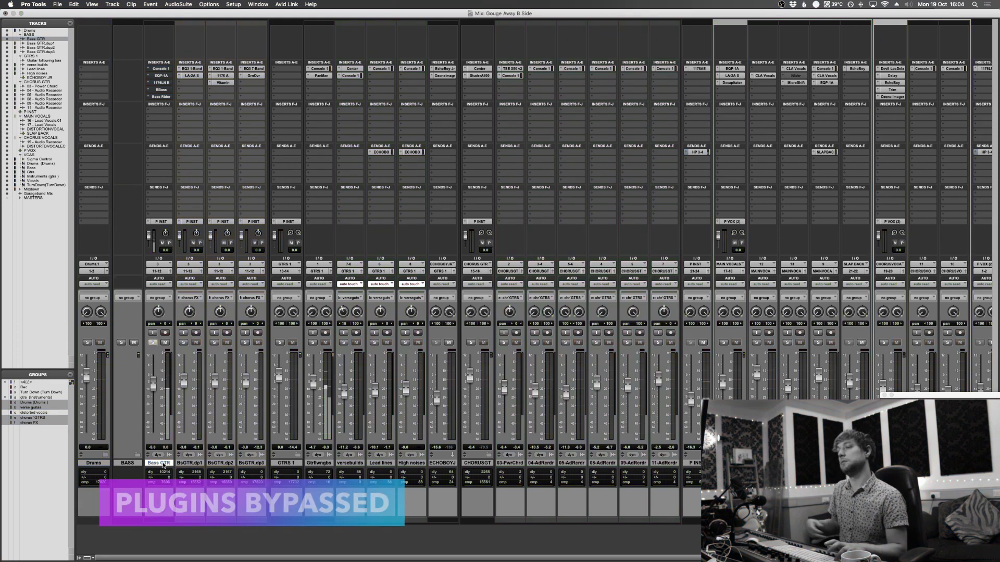
key("shift+a")
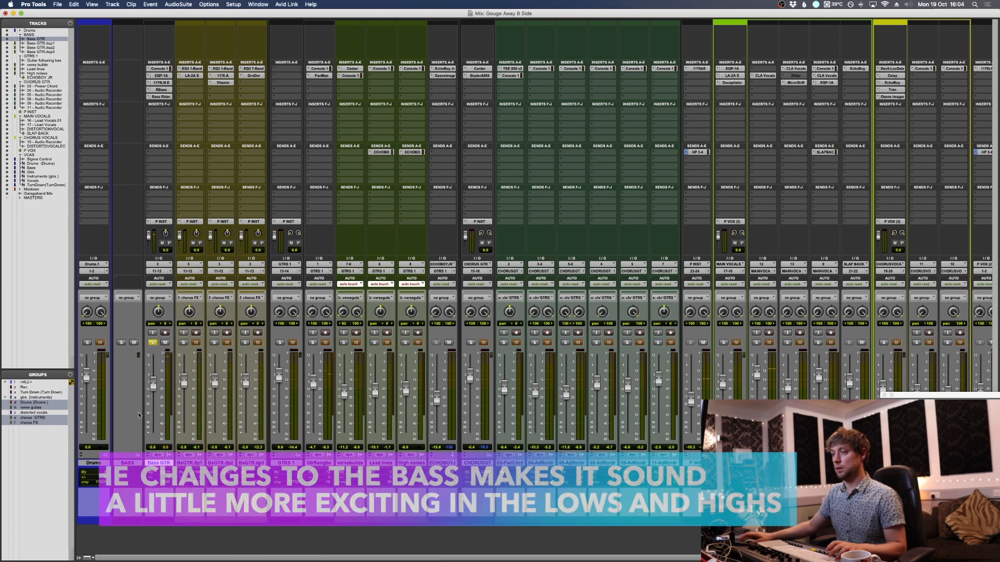
Step: Expand the Drums folder and solo the tracks from Kick to DRUM FX, plus P Drums, Drum Room and Drum plate, alongside the bass
left_click(107, 455)
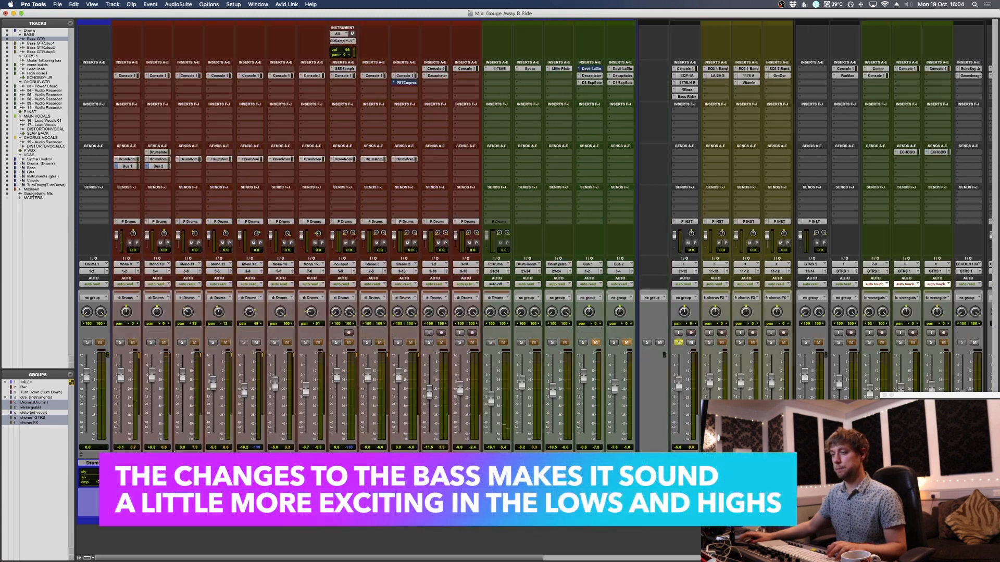
left_click(127, 462)
left_click(466, 463, "shift")
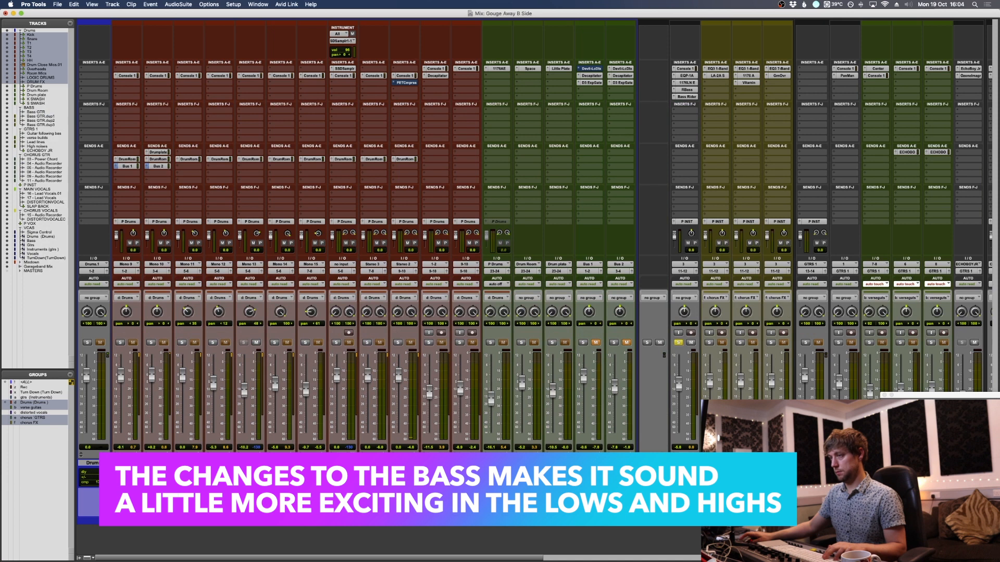
key("shift+s")
left_click(490, 342)
left_click(521, 342)
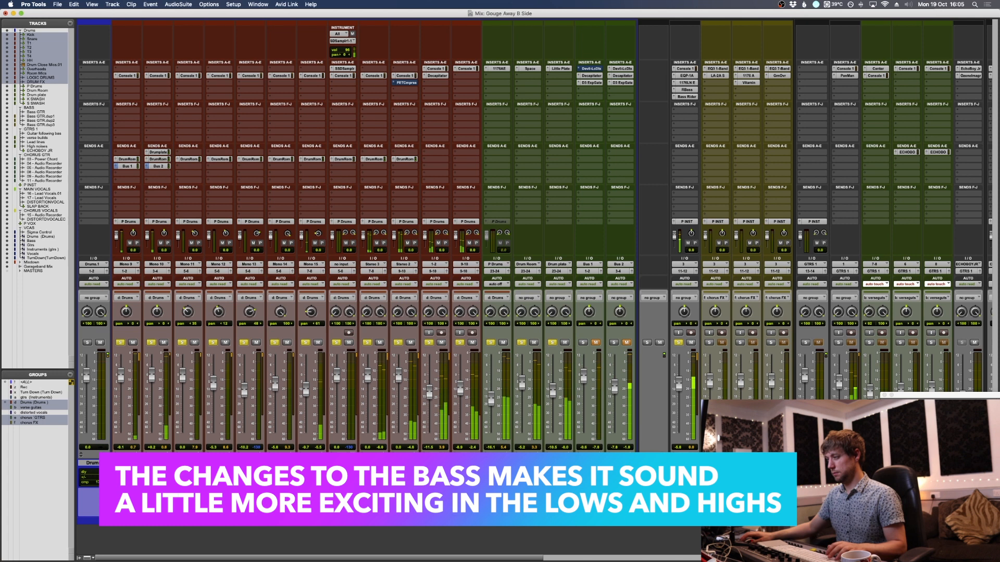
Step: Select Bass GTR and toggle the bypass of all its inserts while it plays with the soloed drums, trying a slightly different fader level
left_click(685, 463)
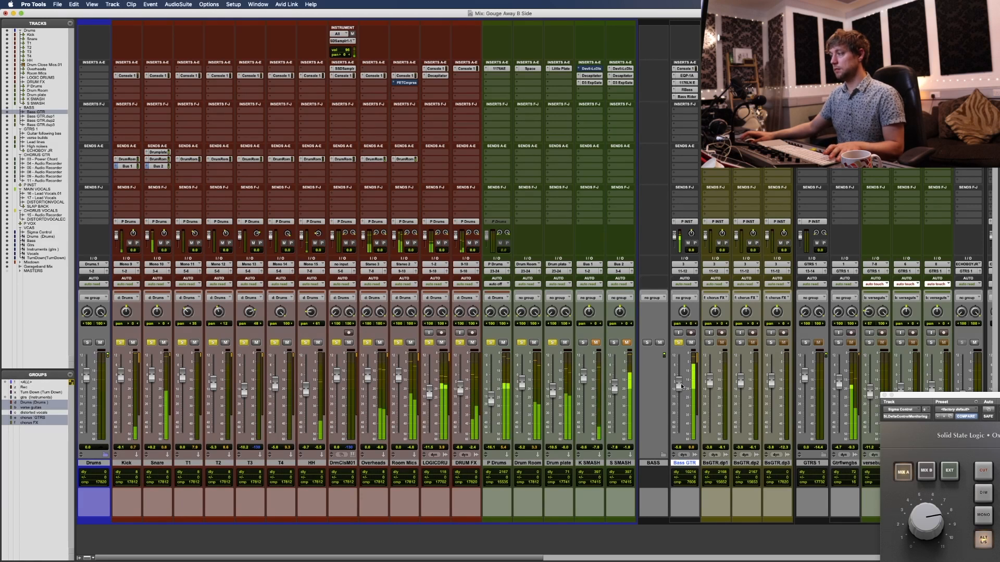
scroll(680, 385, "right", 10)
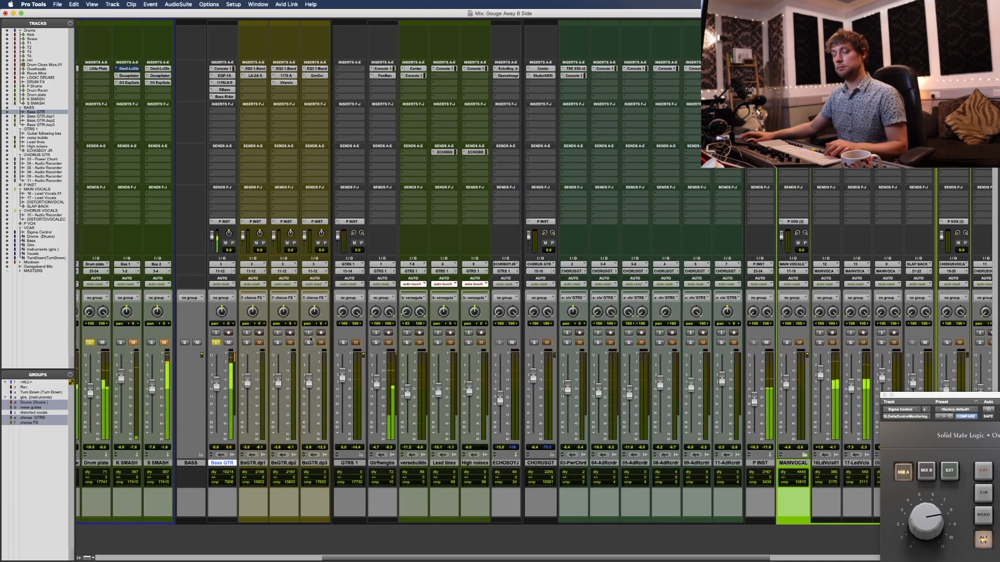
key("shift+a")
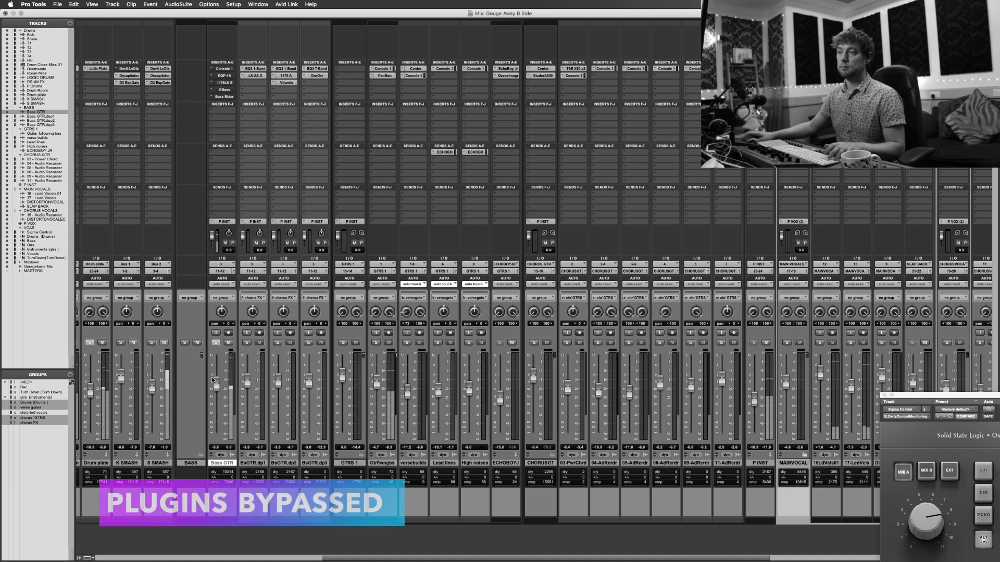
mouse_move(213, 380)
left_mouse_down()
mouse_move(218, 370)
mouse_move(219, 380)
left_mouse_up()
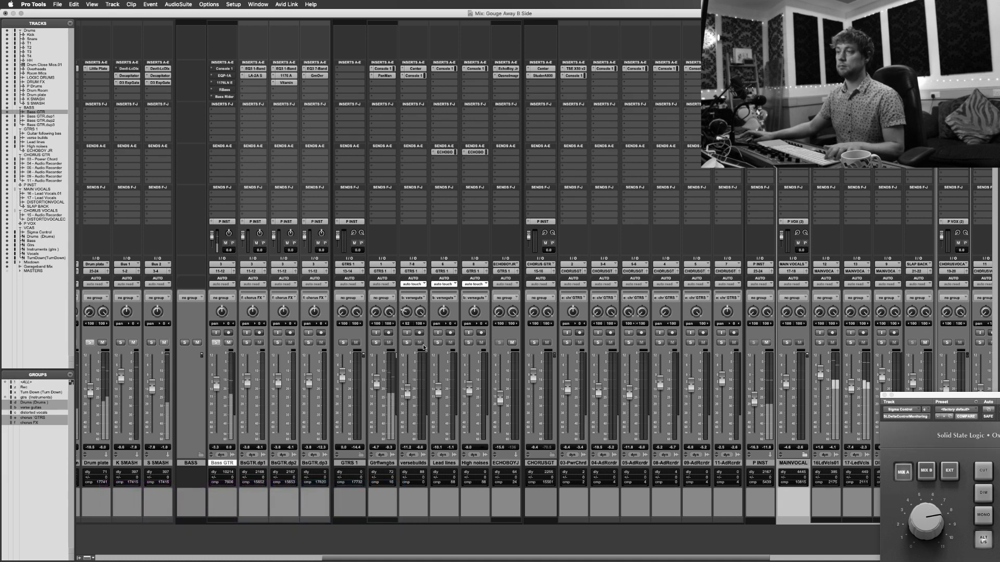
key("shift+a")
key("shift+s")
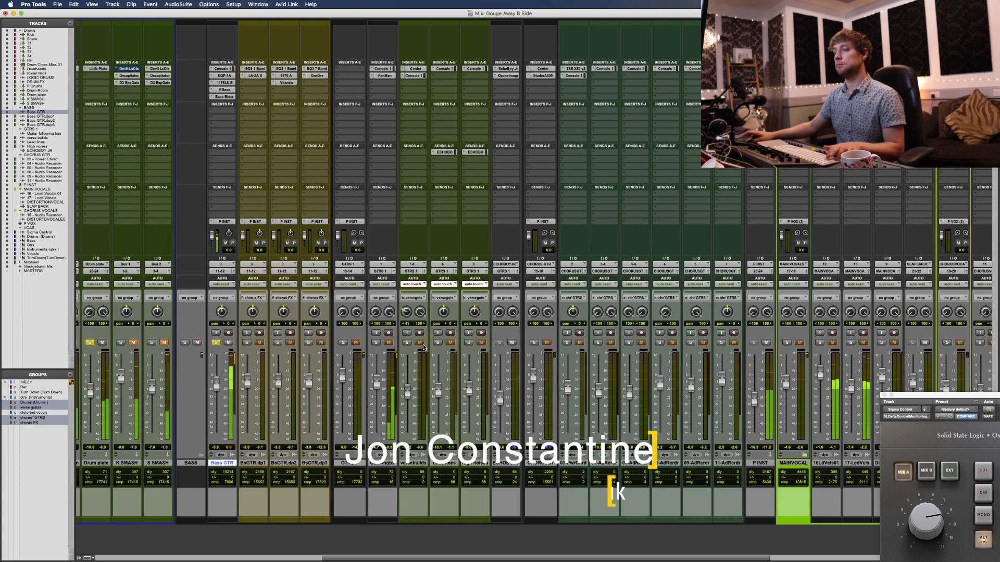
key("shift+a")
key("shift+a")
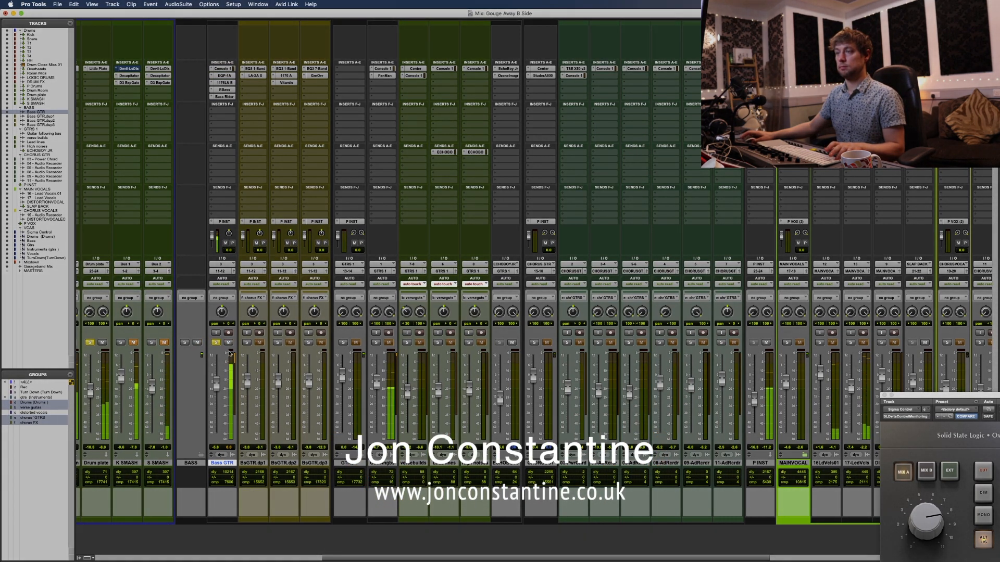